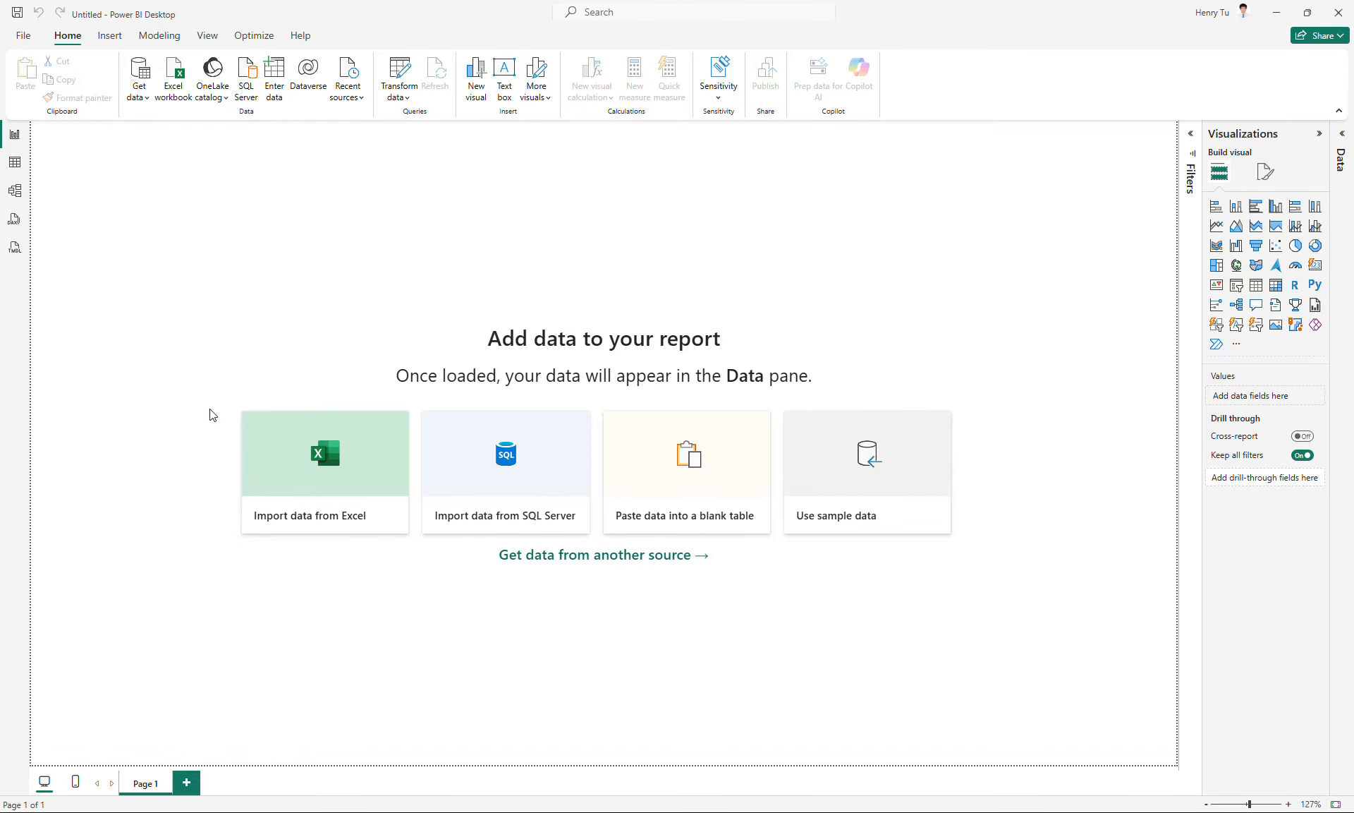
- Import the Excel workbook input-data-for-stage1-validation.xlsx from the "project 1v1 blue" folder on the U: drive
left_click(260, 441)
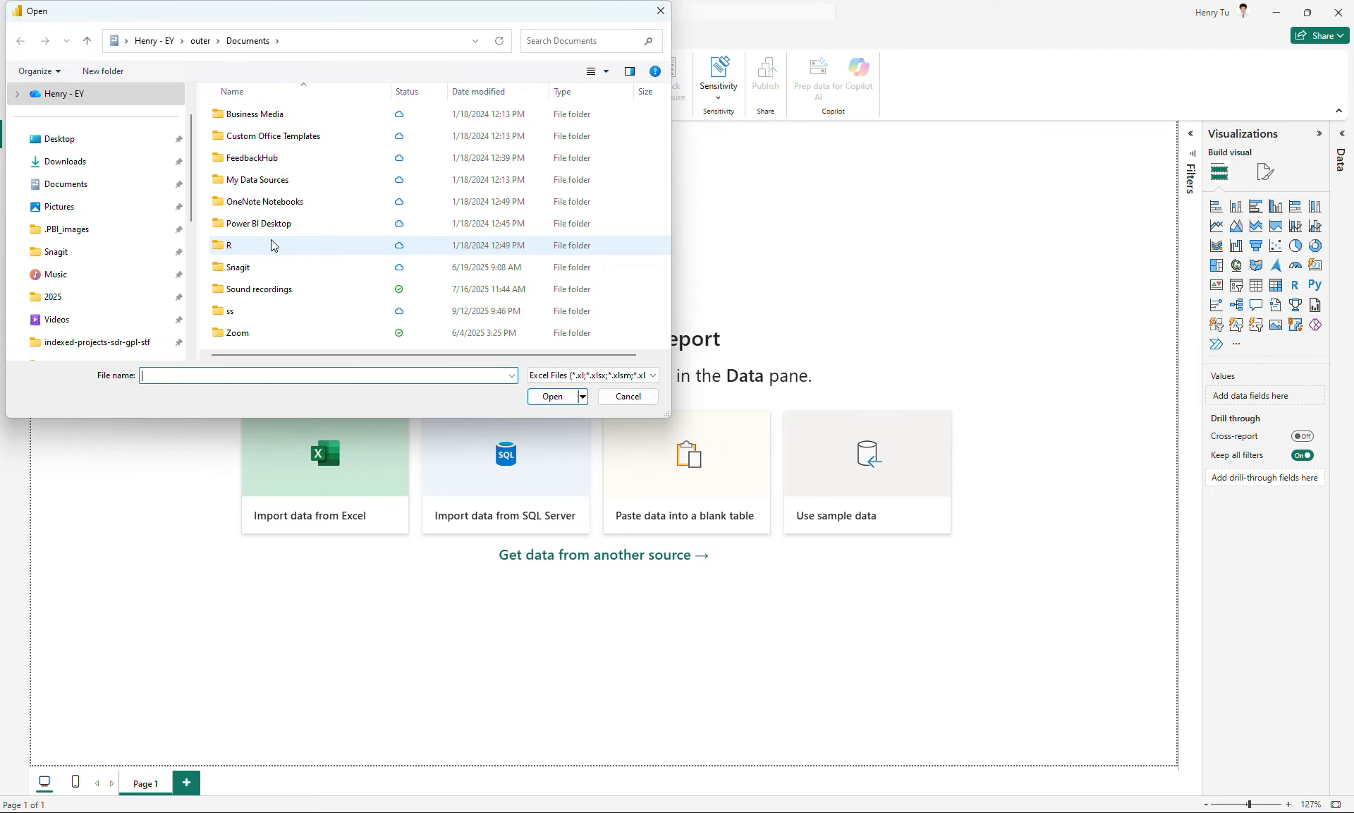
type("u:\\p")
key("Down")
key("Return")
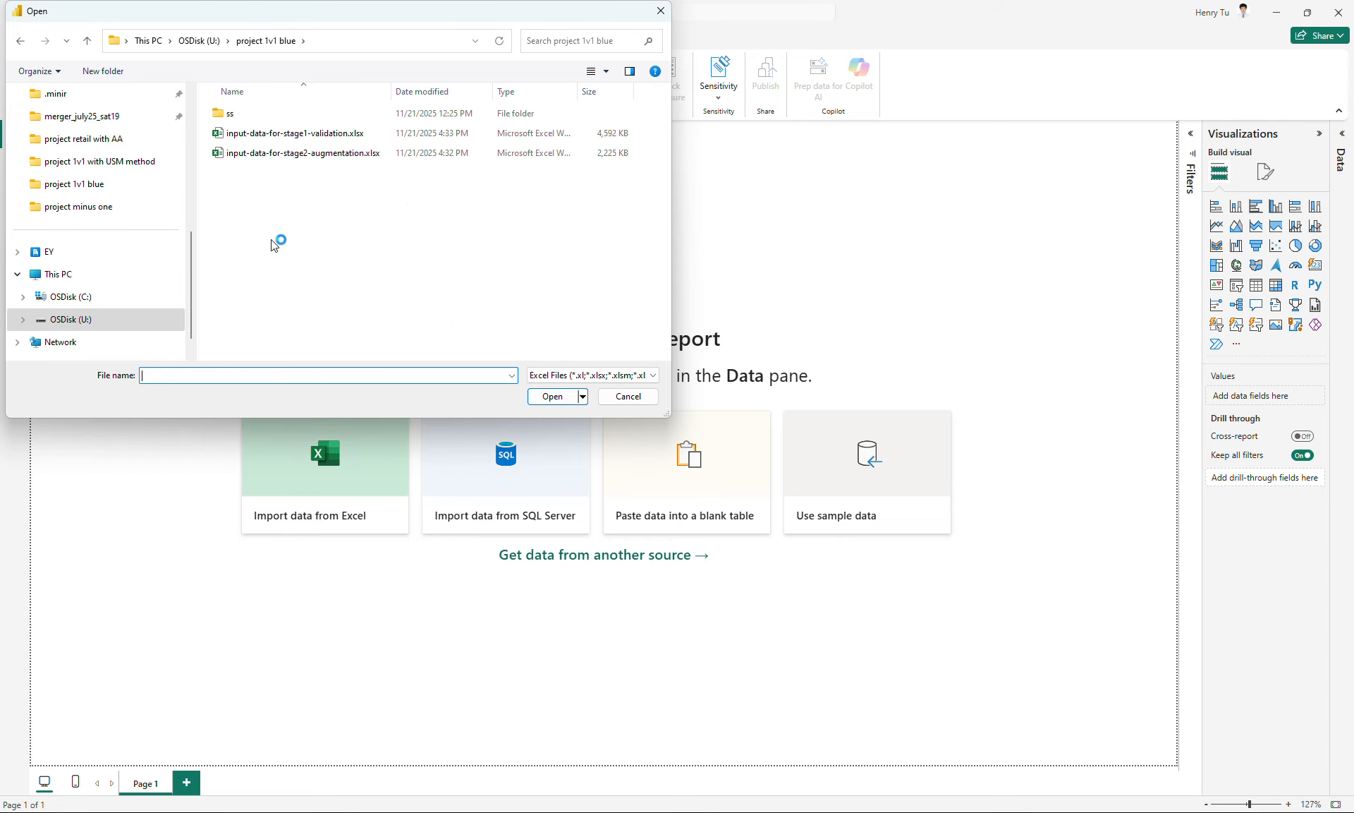
left_click(334, 137)
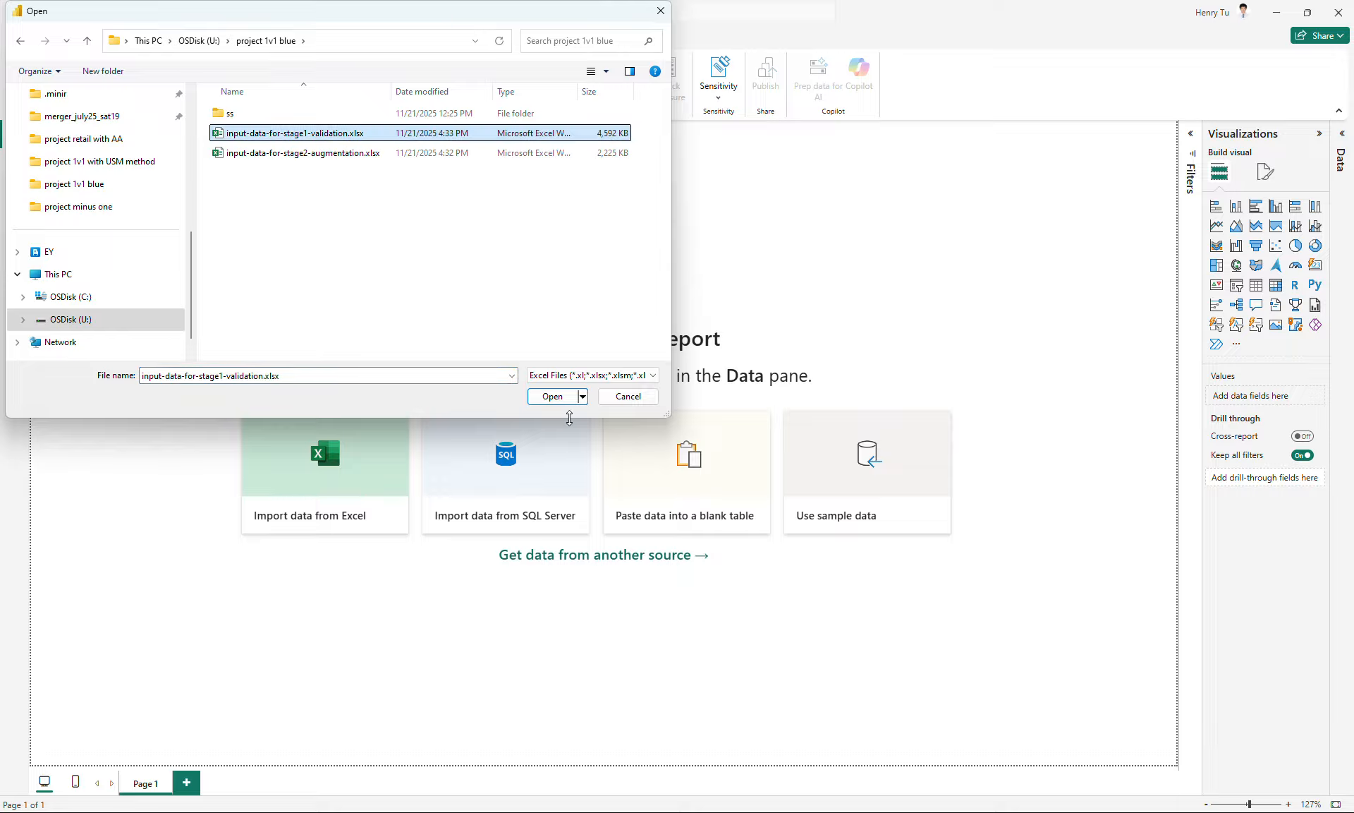
left_click(562, 398)
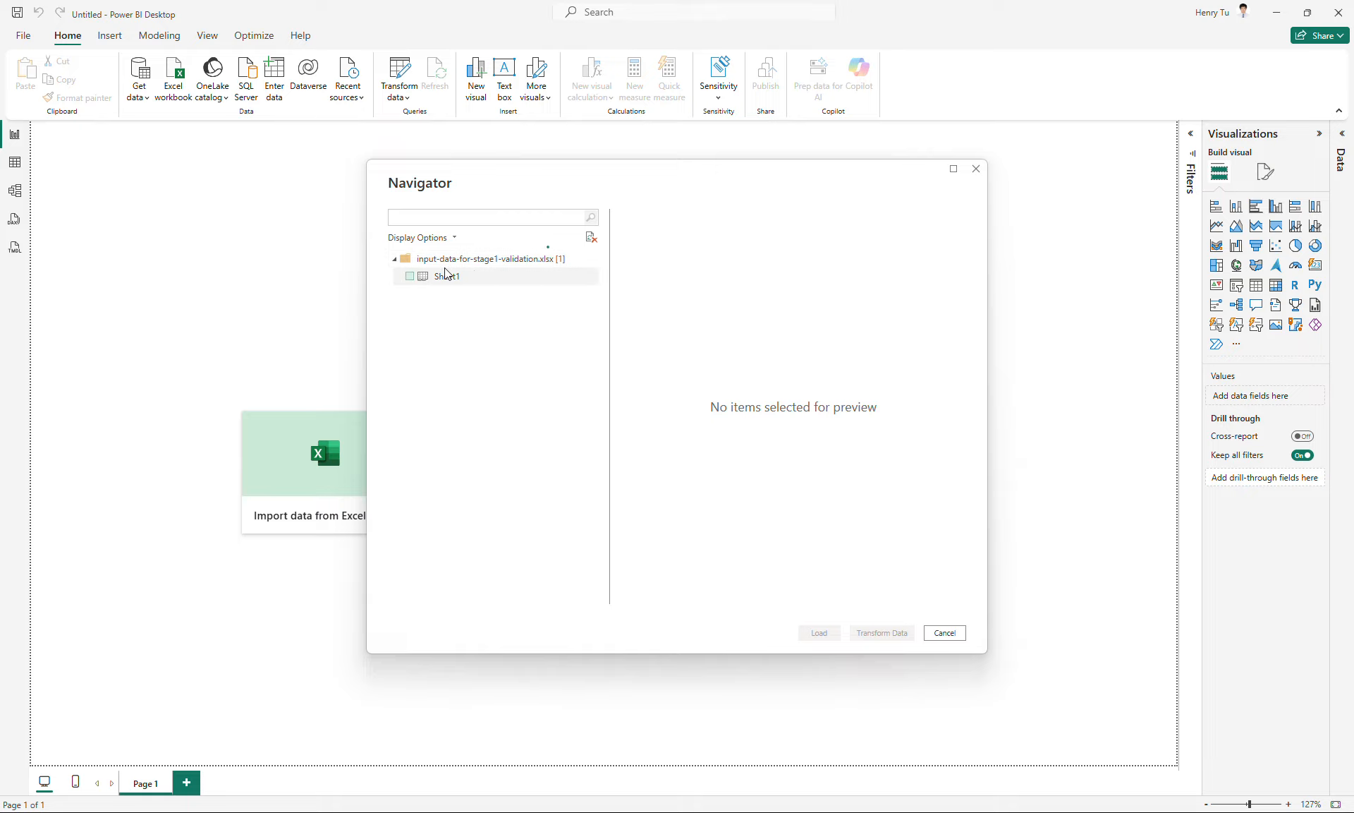
- Load Sheet1 from the workbook into the report and expand its list of fields
left_click(410, 277)
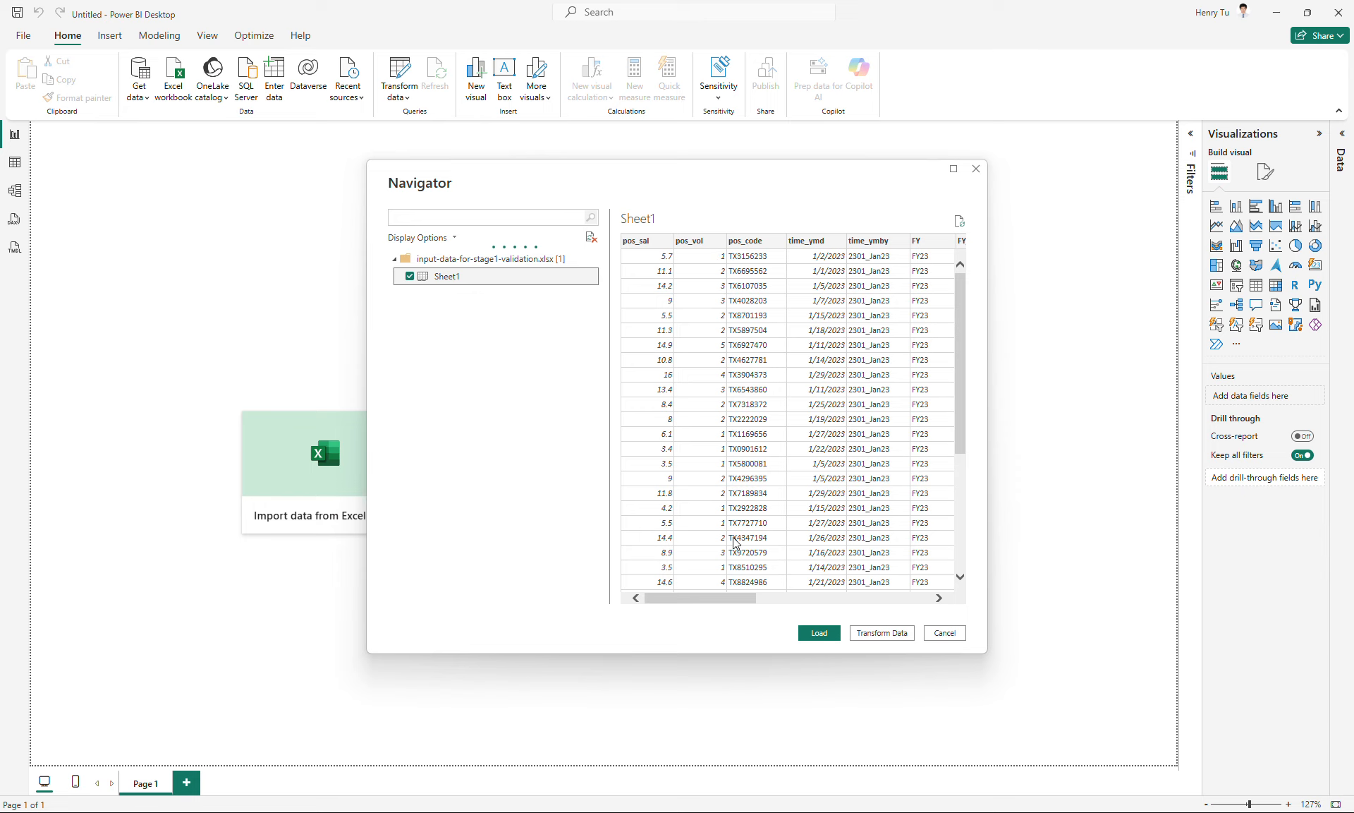
left_click_drag(719, 599, 659, 602)
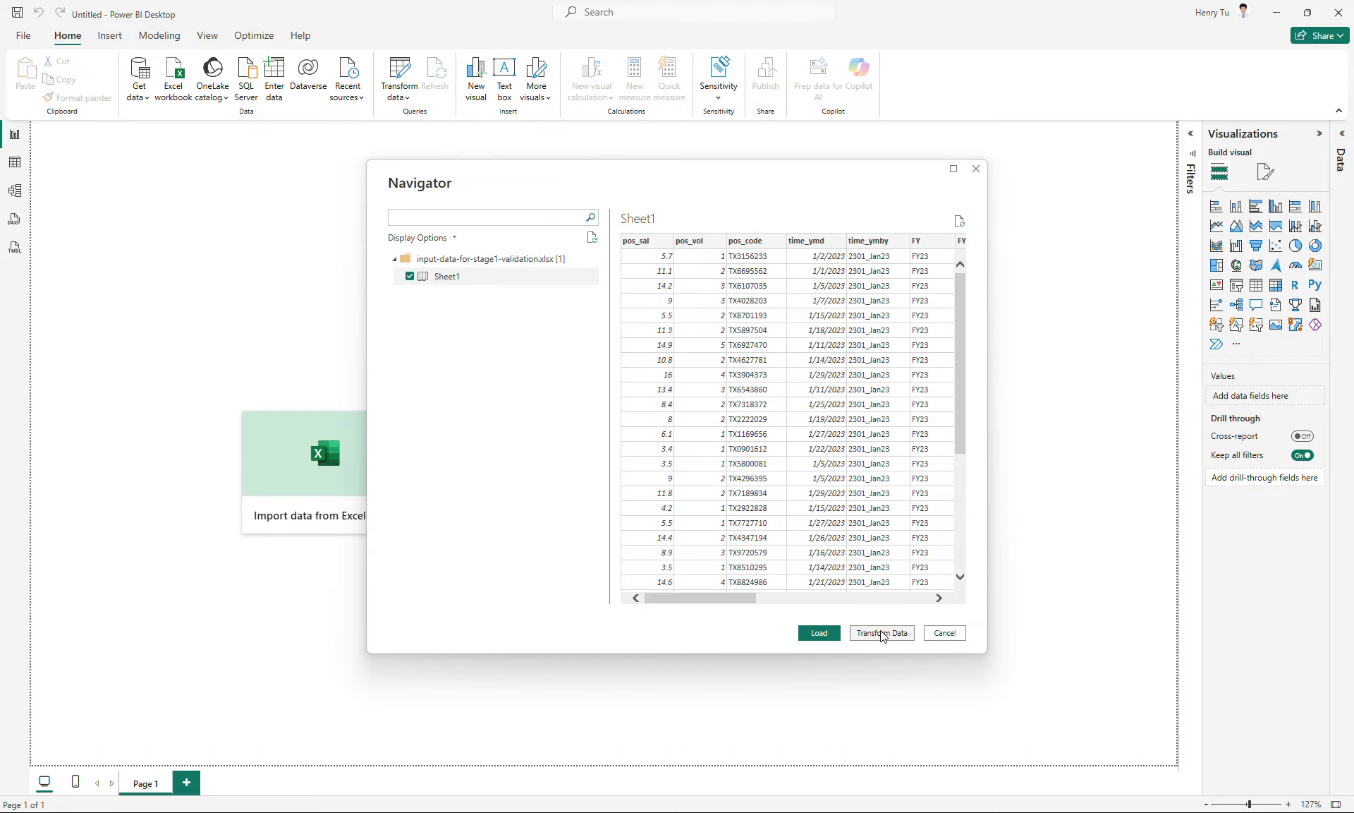
left_click(819, 639)
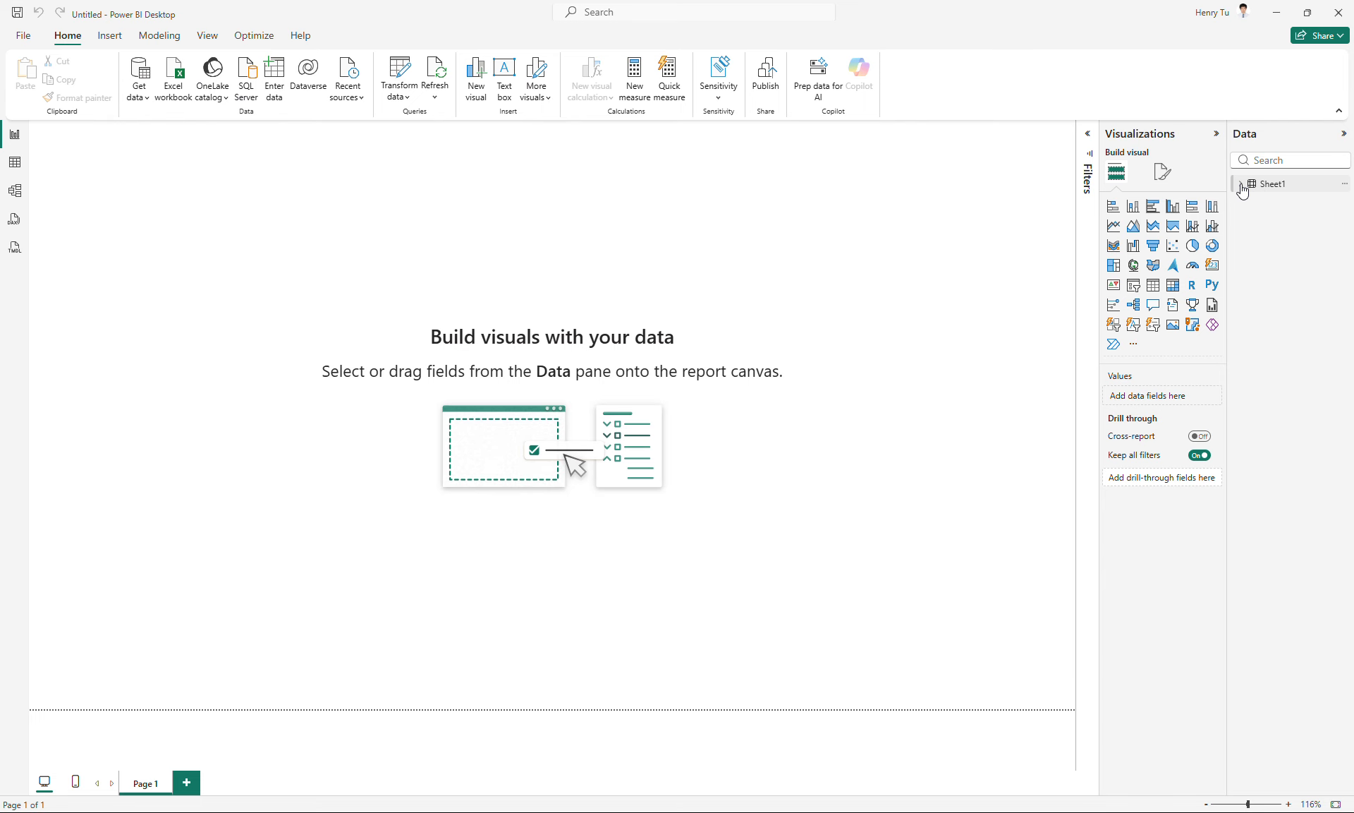
left_click(1241, 185)
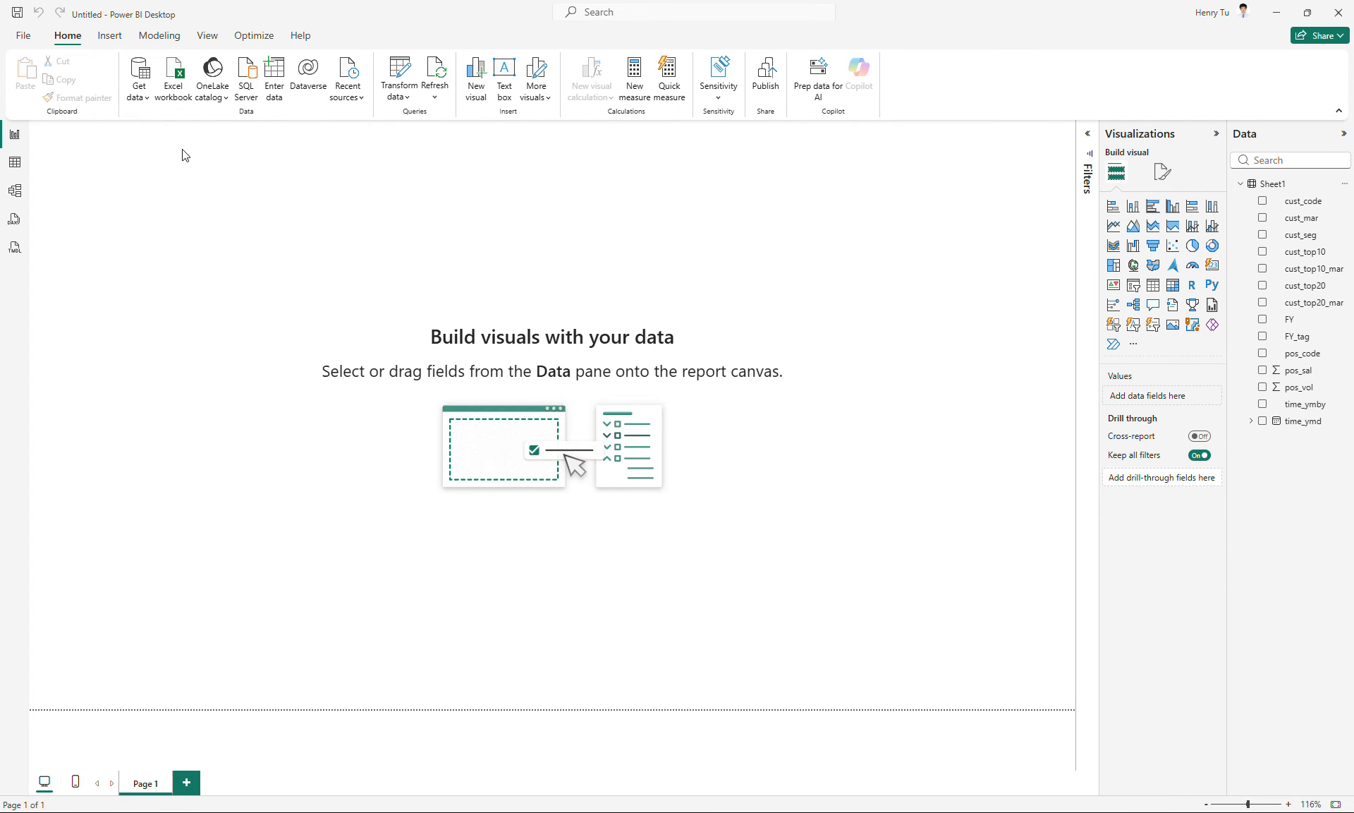
- Show Sheet1 as a data table and examine the distinct values of the FY and pos_sal columns
left_click(16, 163)
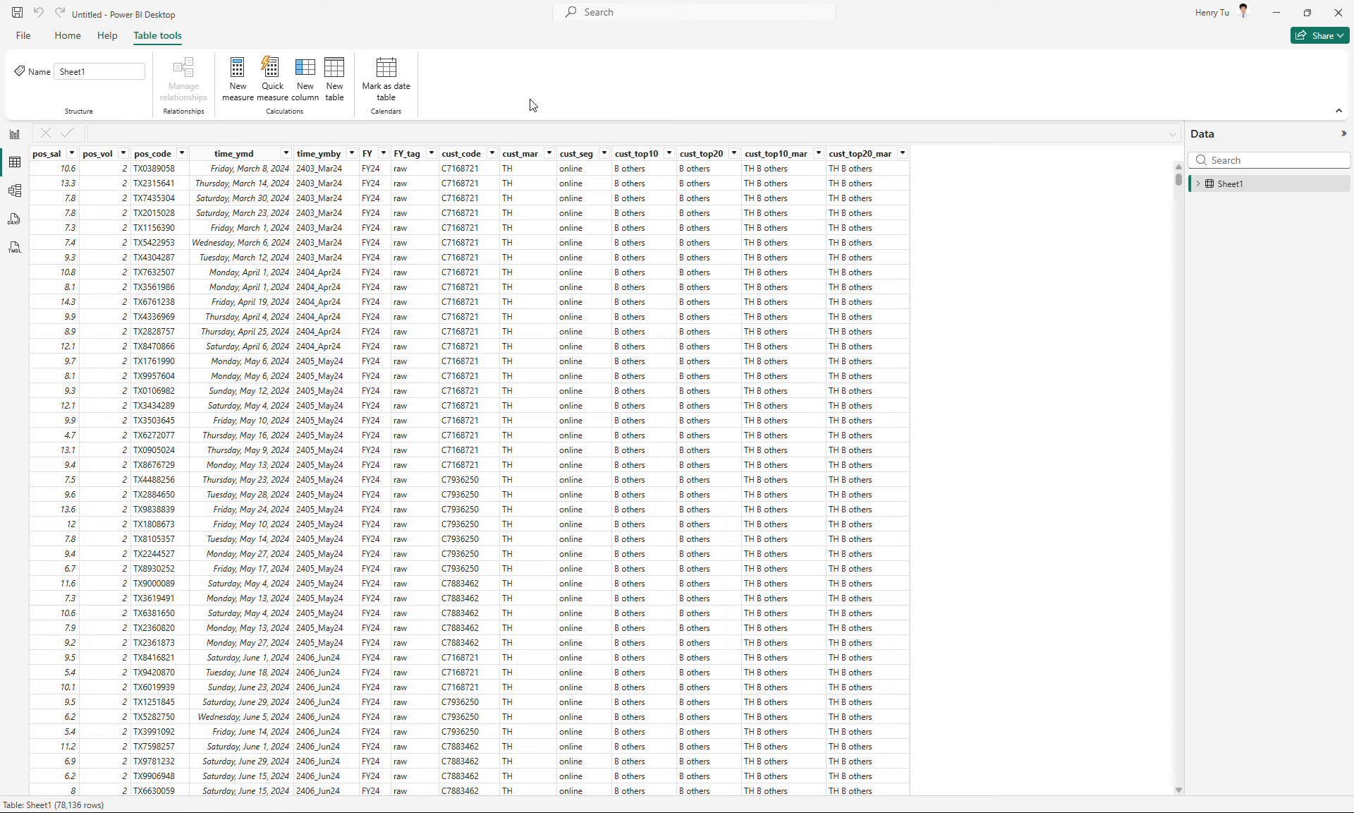
left_click(384, 154)
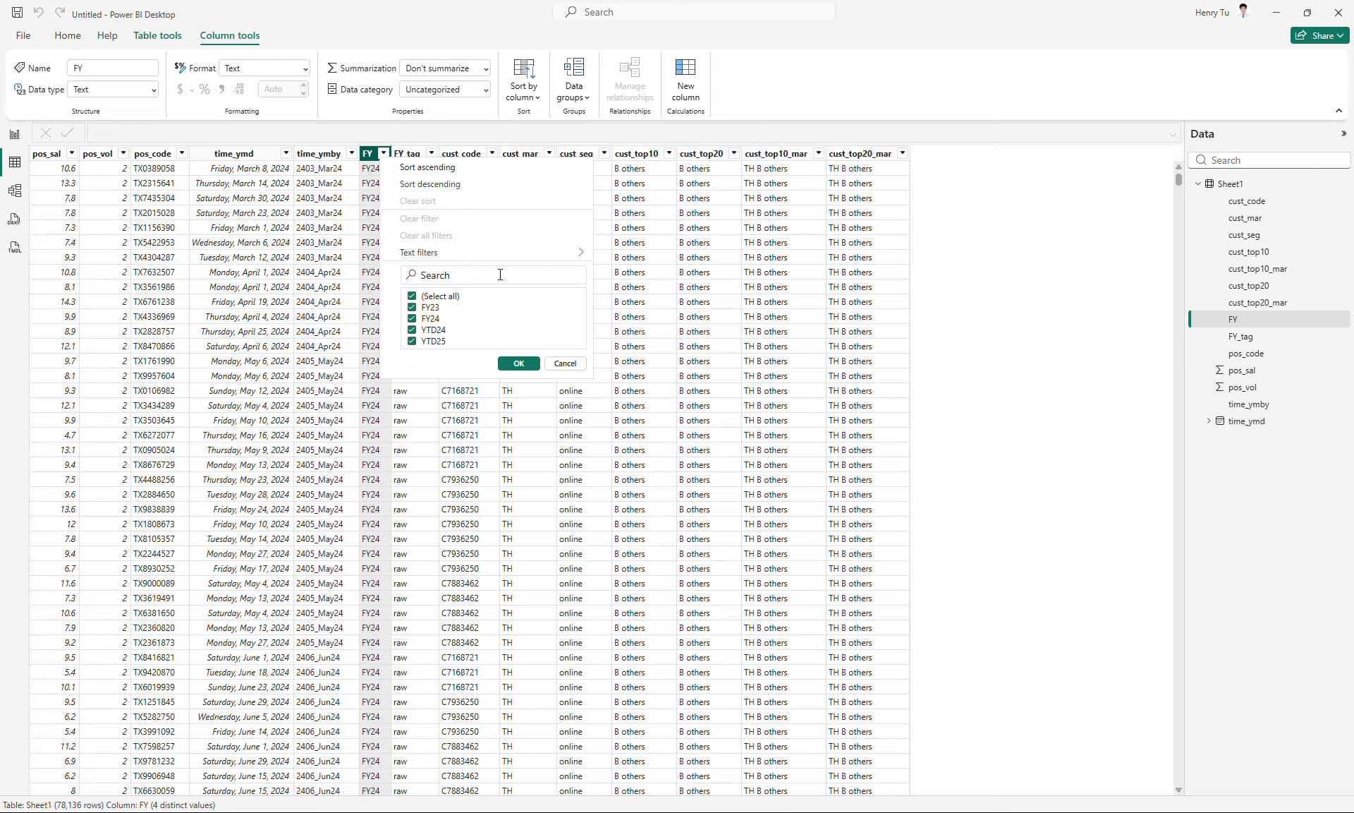
left_click(768, 97)
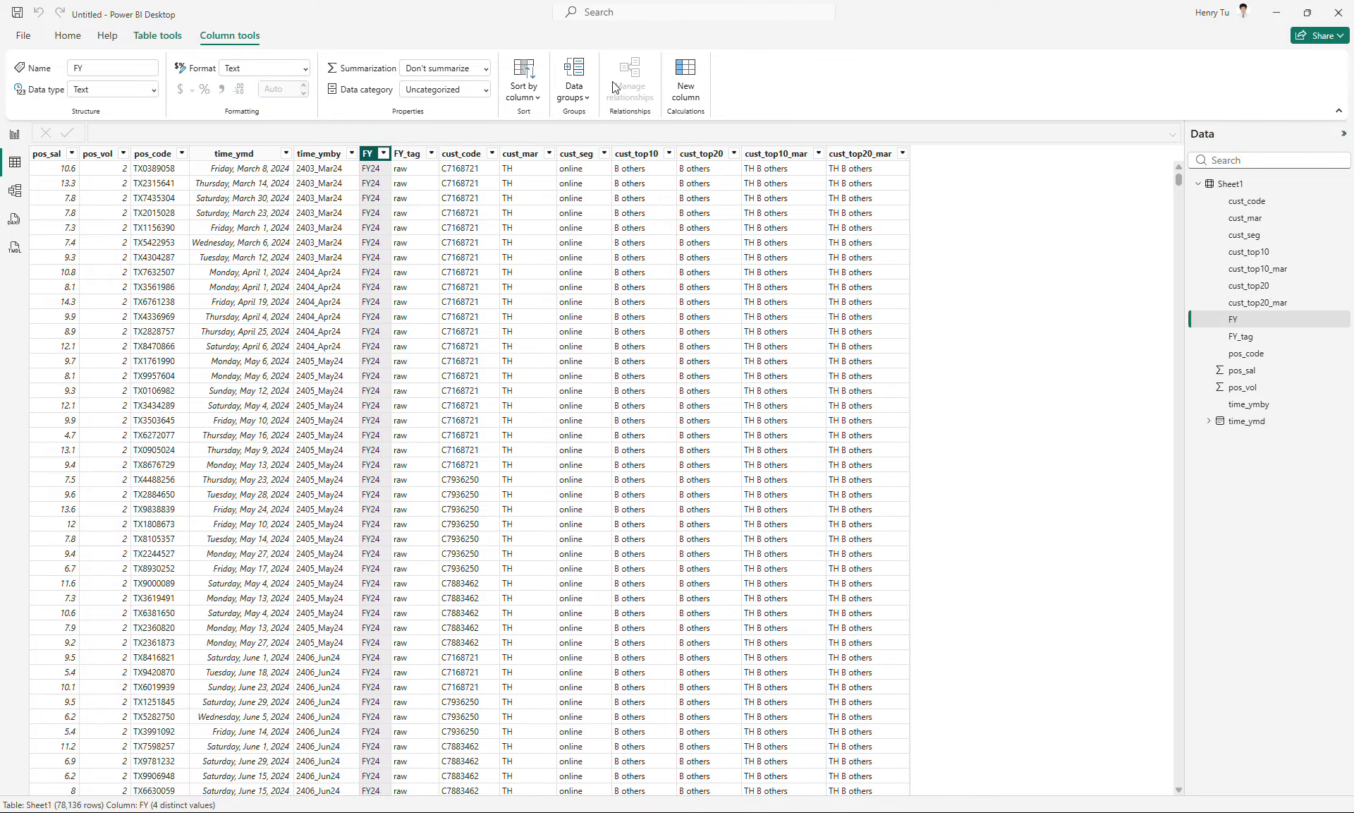
left_click(73, 155)
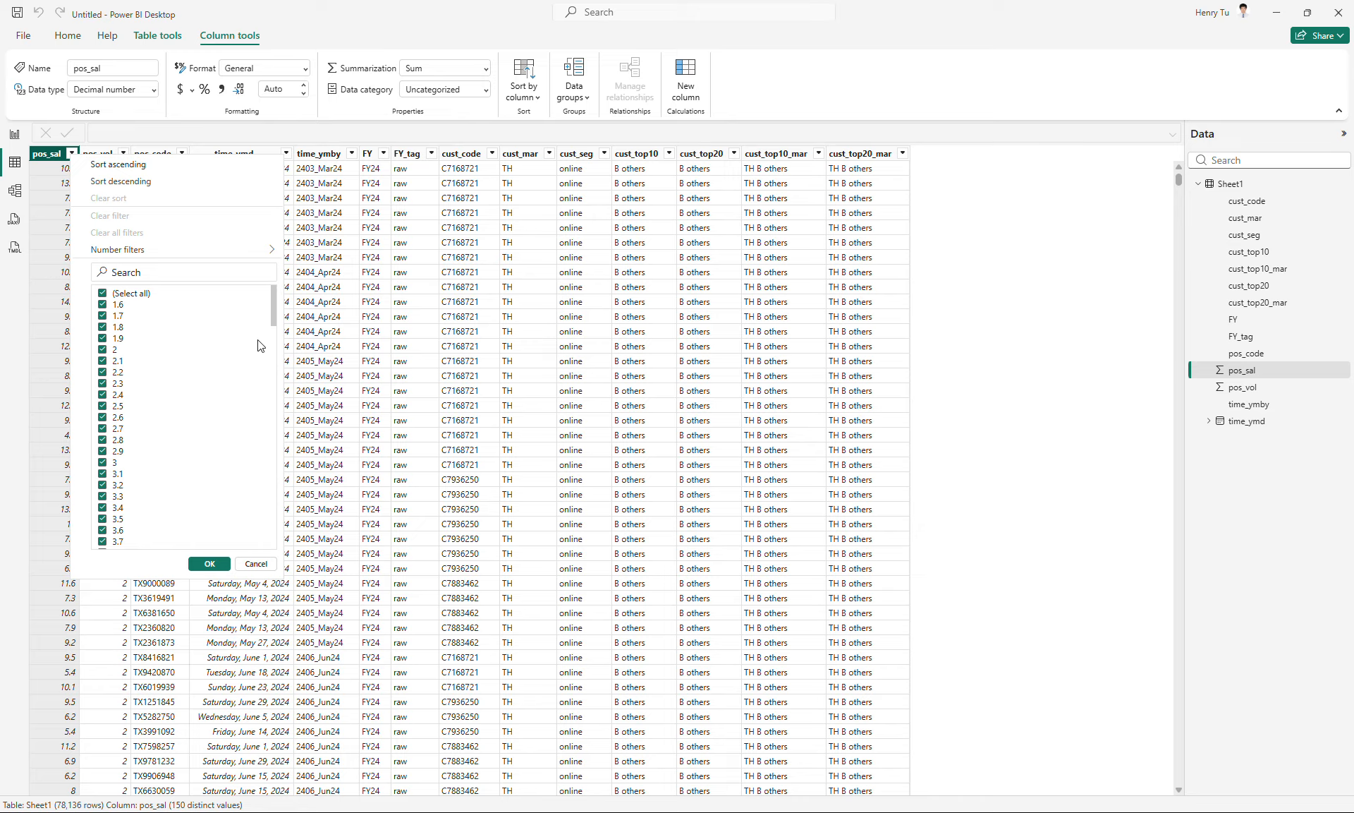
mouse_move(277, 323)
left_mouse_down()
mouse_move(272, 549)
mouse_move(267, 296)
left_mouse_up()
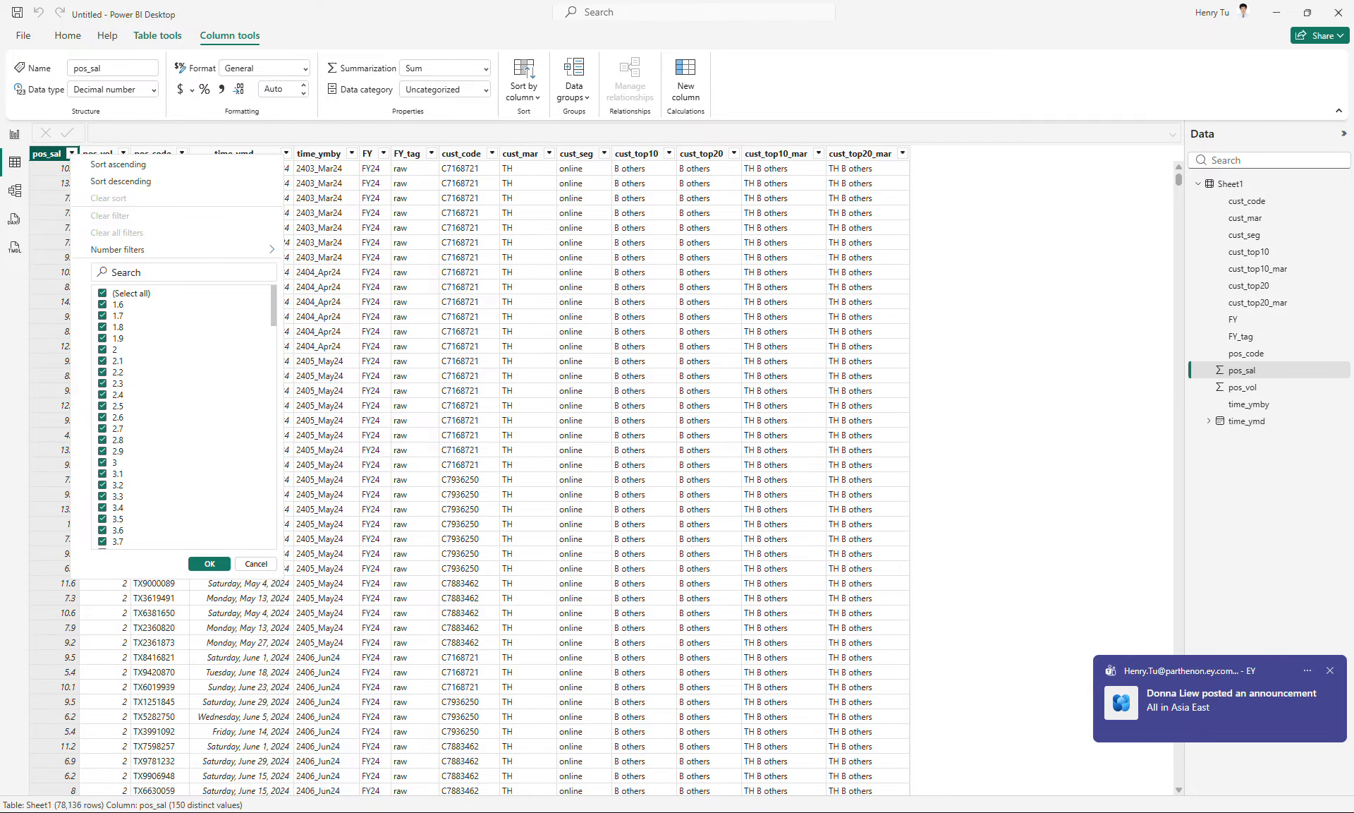
left_click(1248, 811)
left_click(1166, 570)
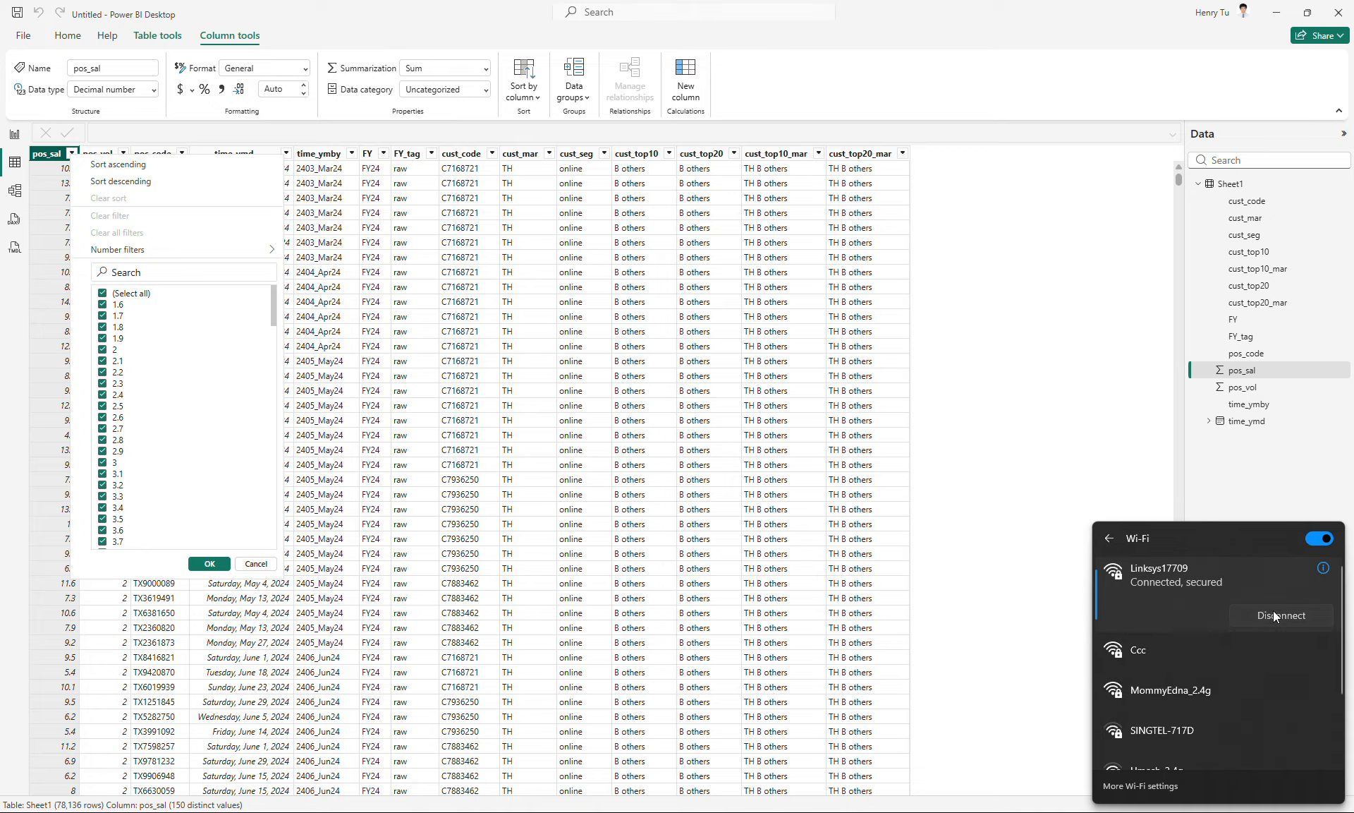
left_click(971, 423)
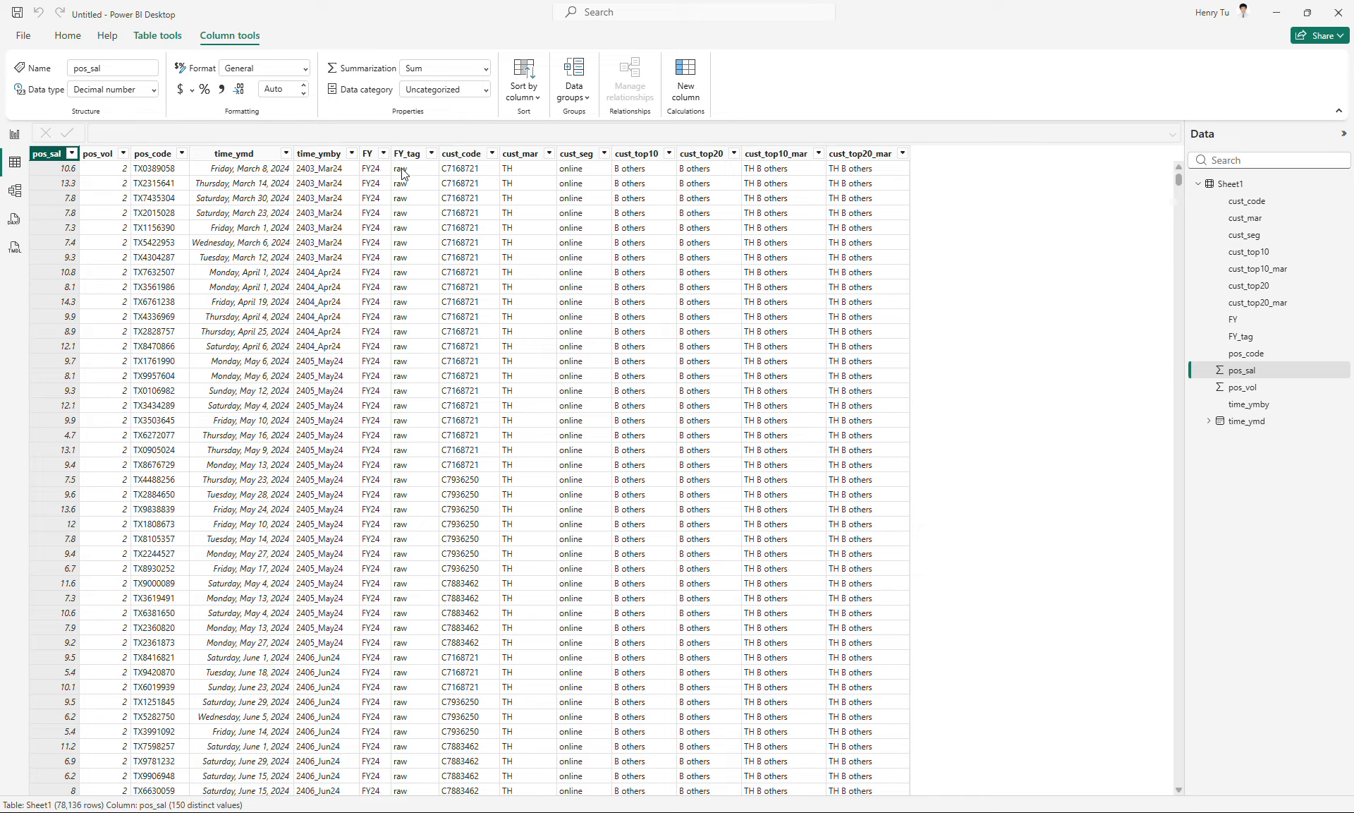
- Examine the distinct values of the FY_tag and FY columns without applying any filter
left_click(432, 155)
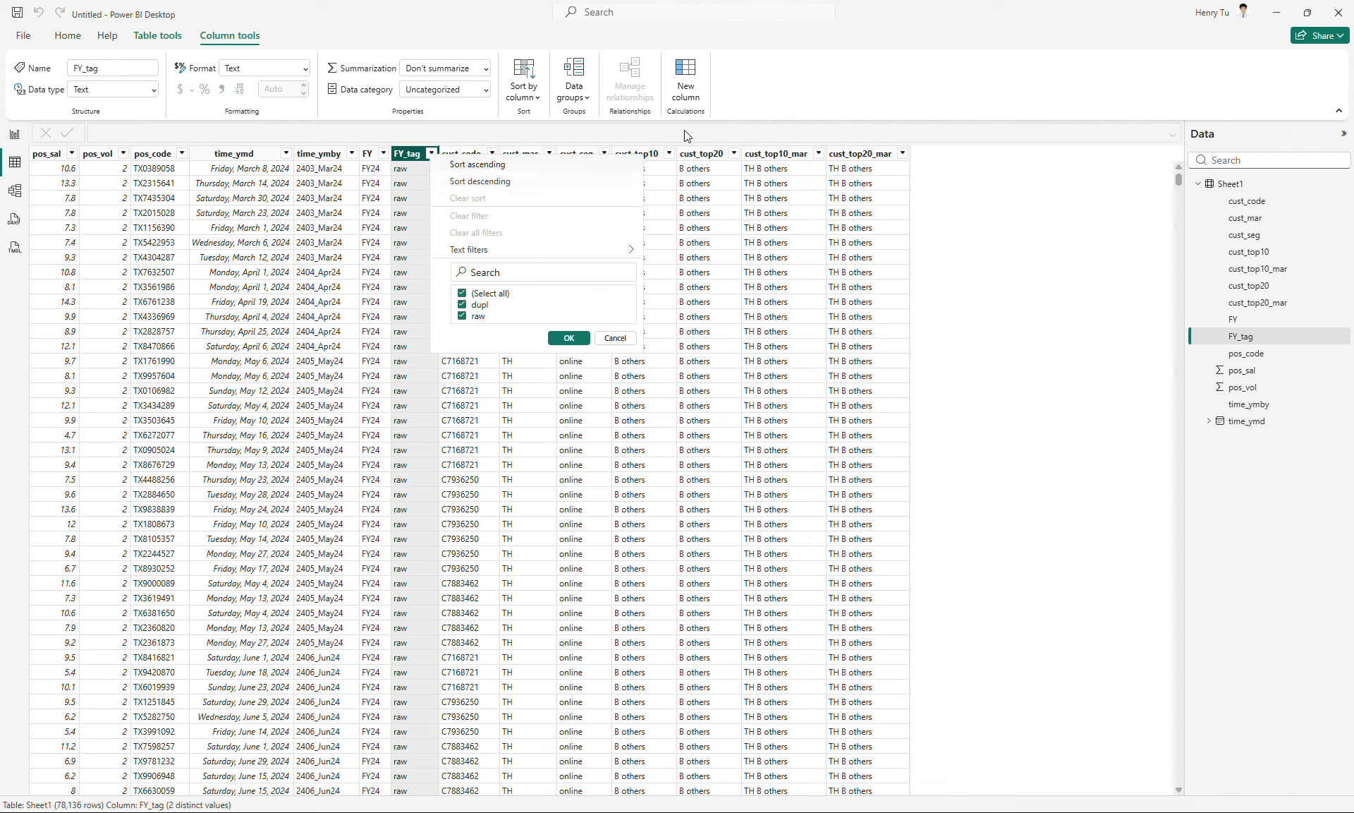
left_click(791, 99)
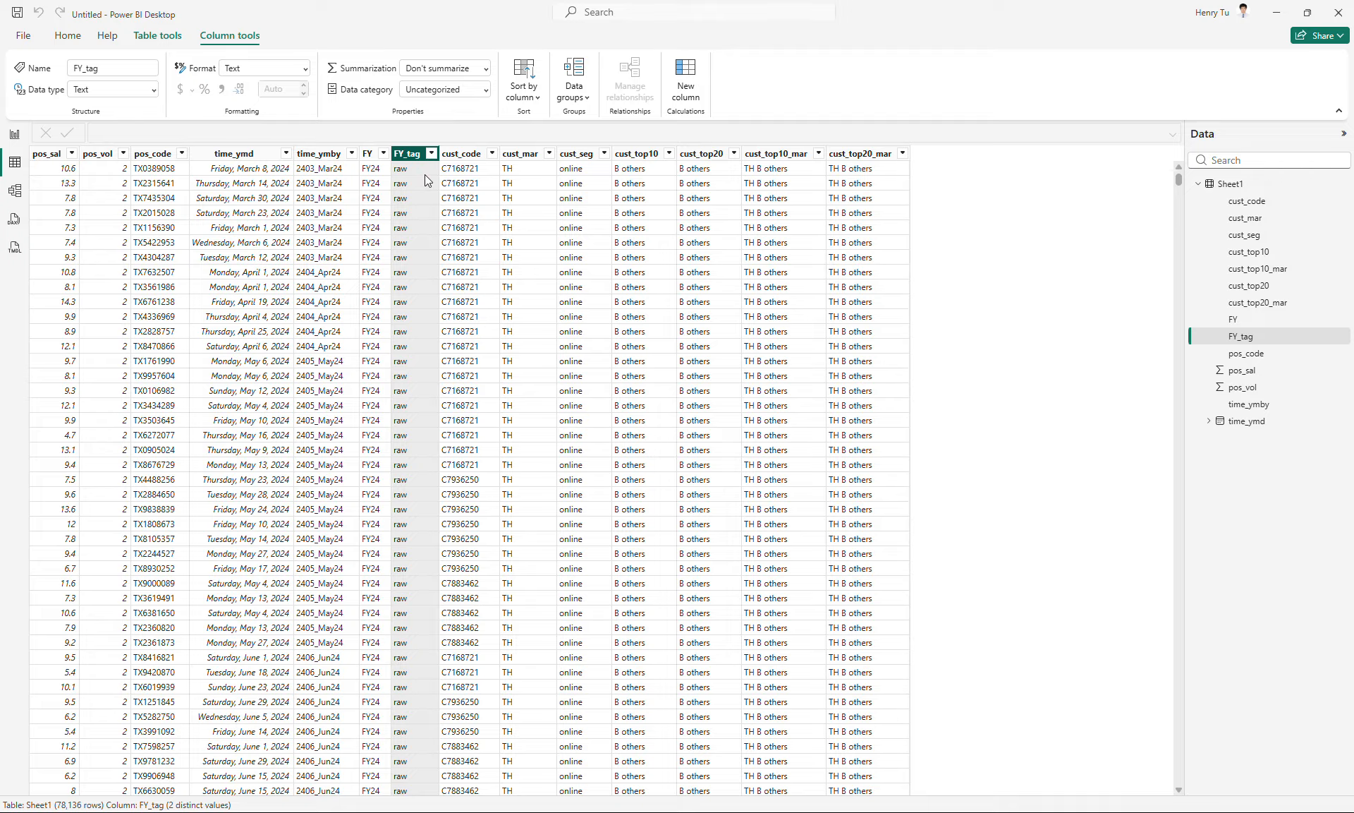
left_click(370, 153)
left_click(383, 153)
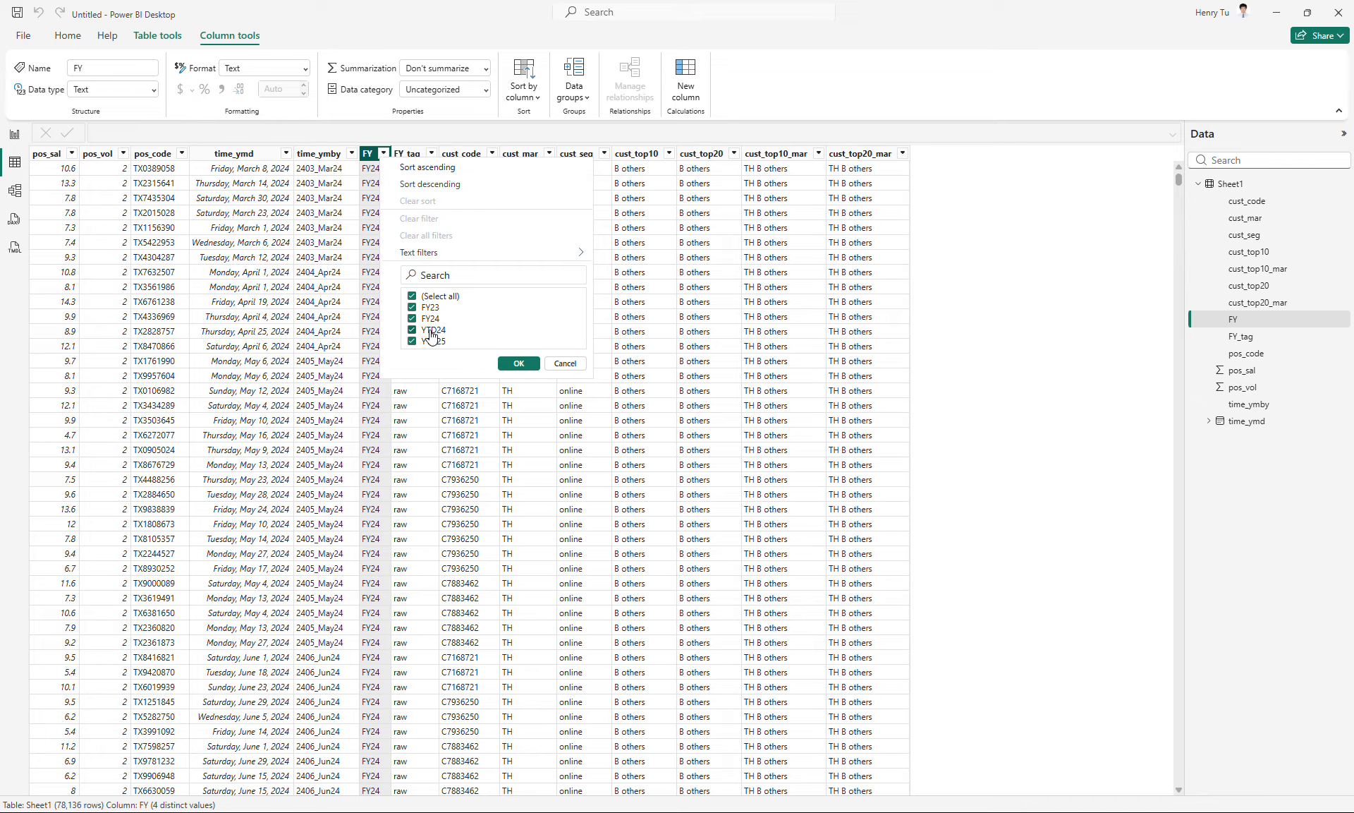
left_click(566, 364)
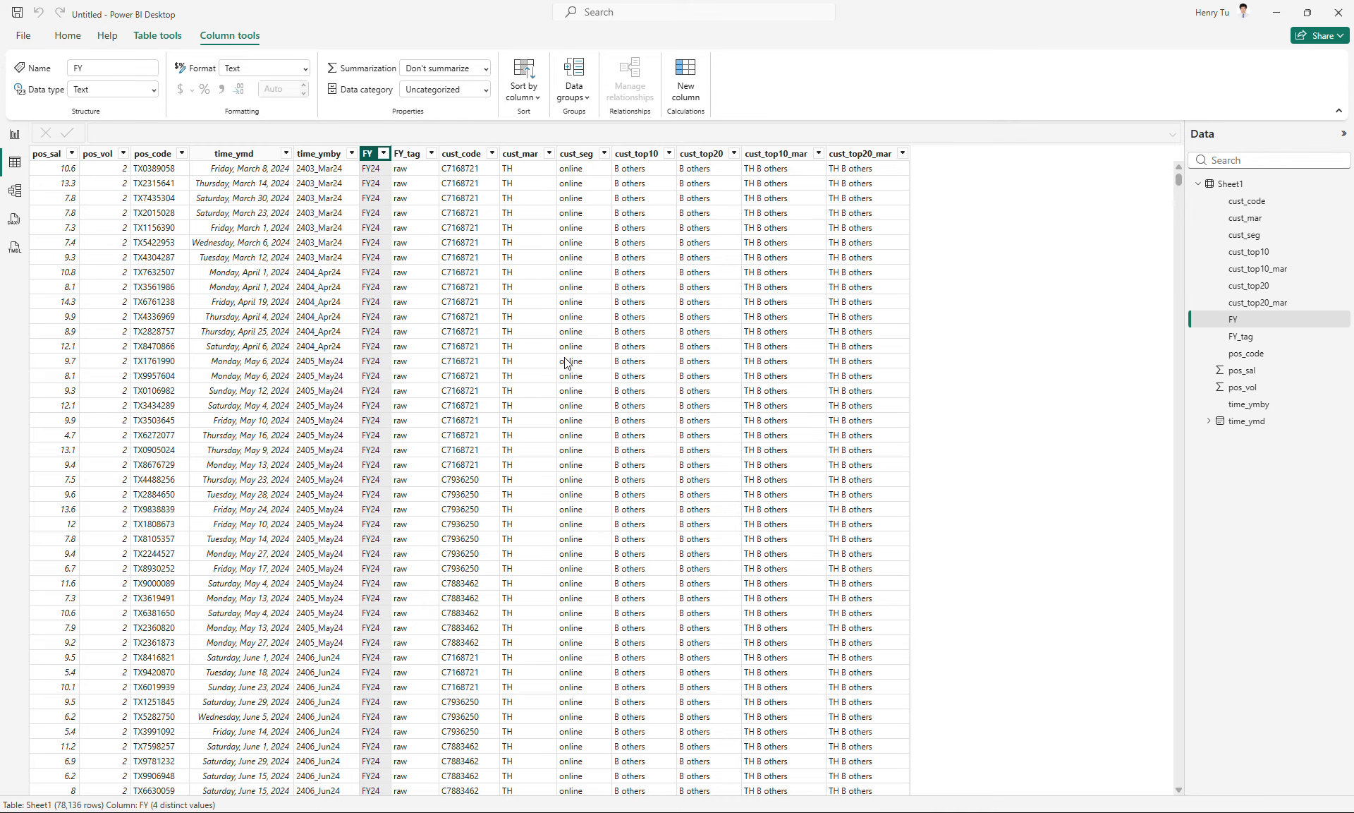
left_click(431, 155)
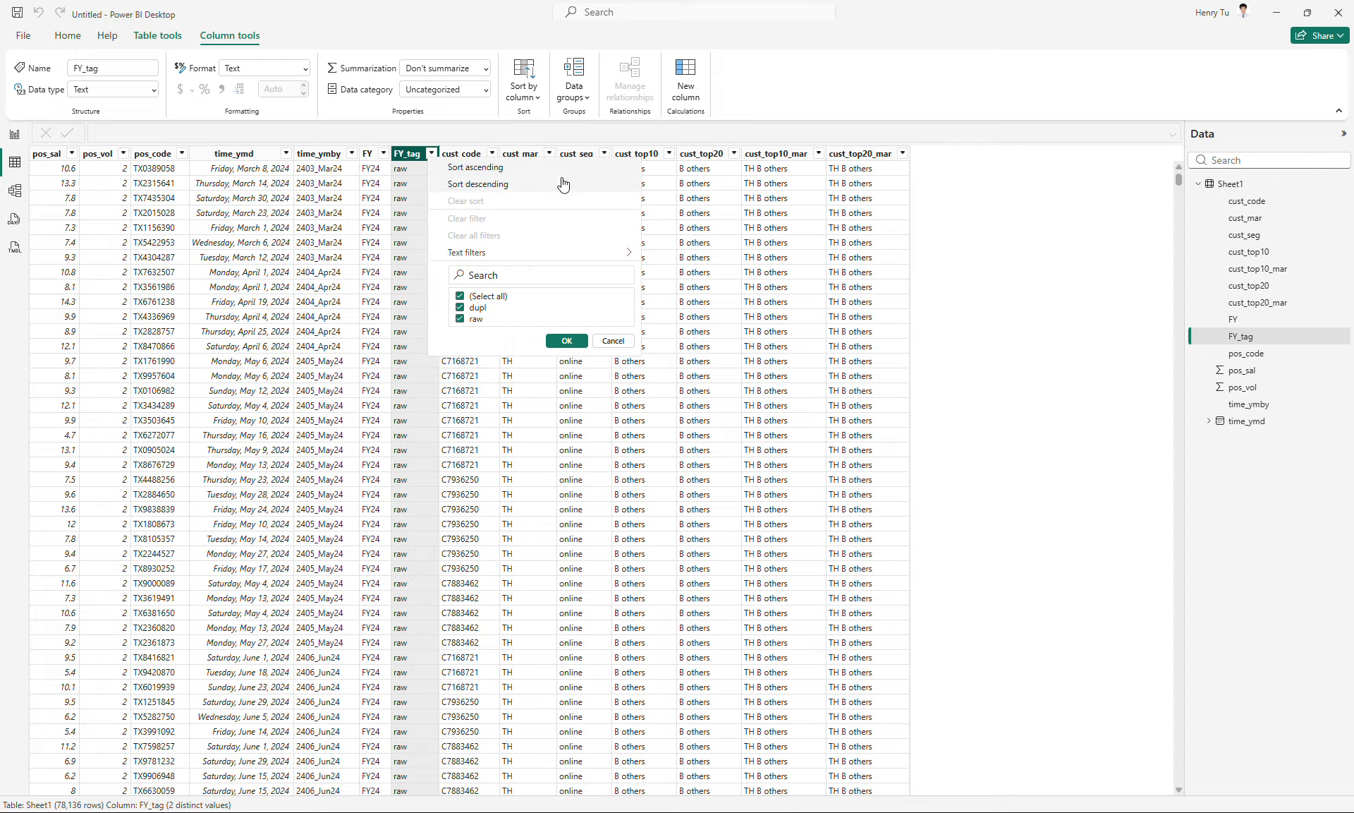
key("Escape")
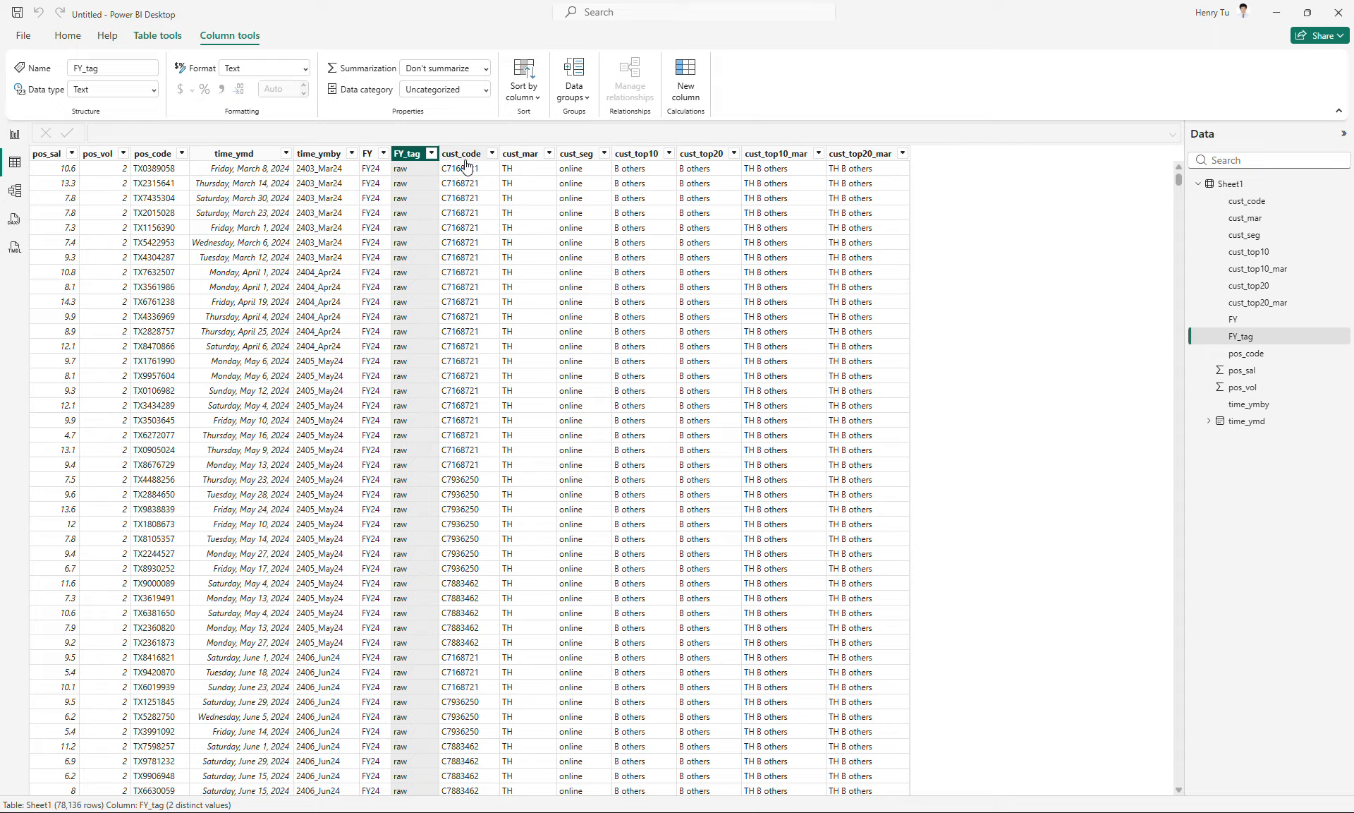
- Examine the distinct values of the cust_mar, cust_seg and cust_top10 columns without filtering them
left_click(549, 153)
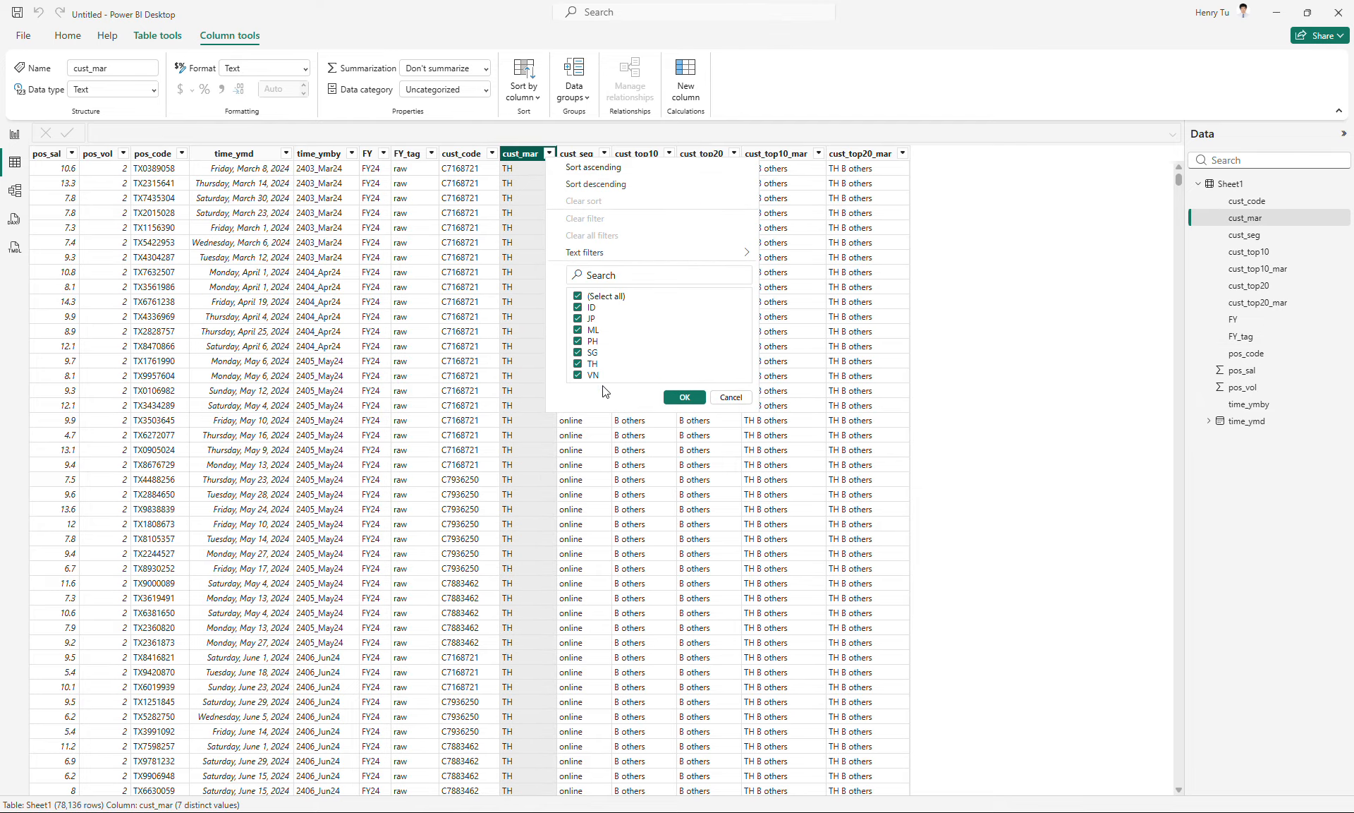
left_click(605, 154)
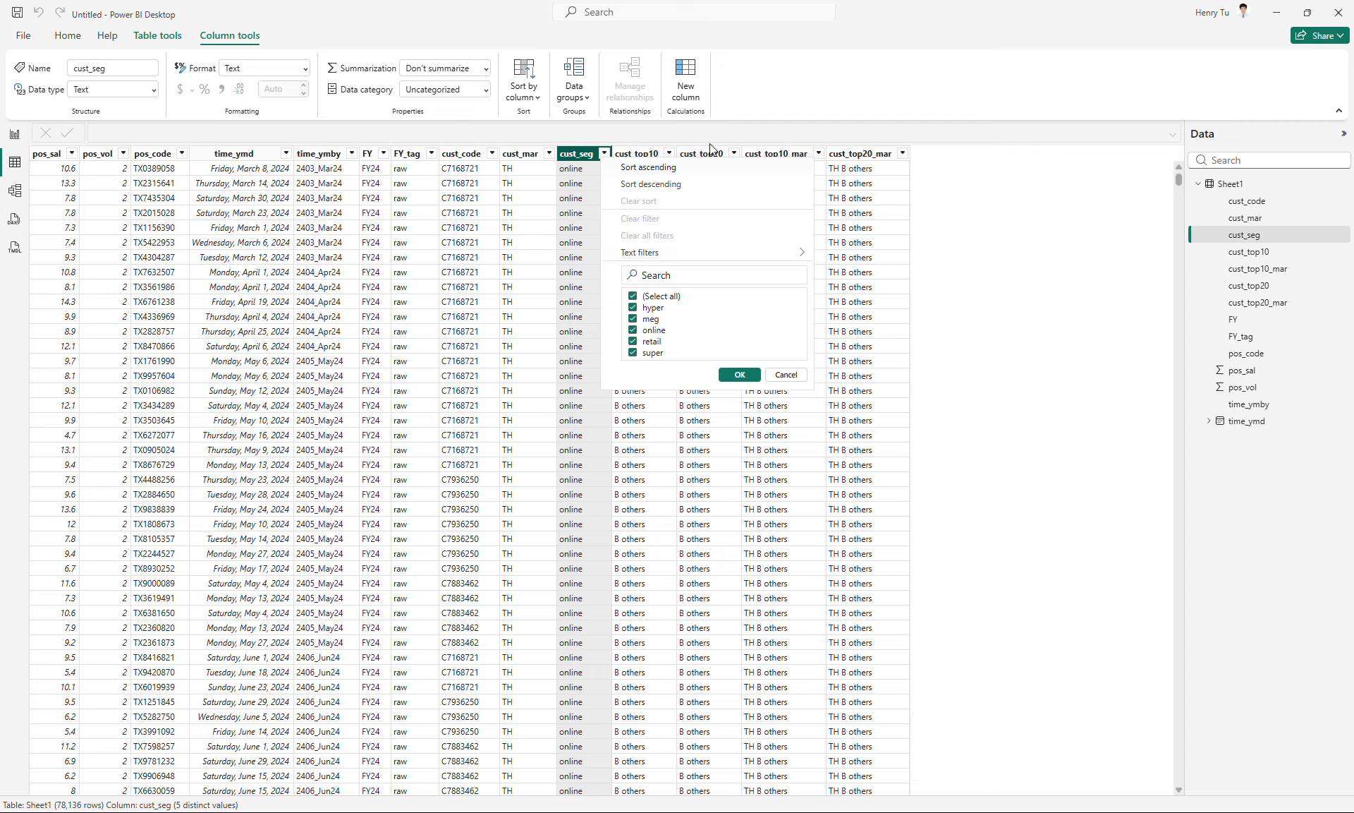
left_click(669, 153)
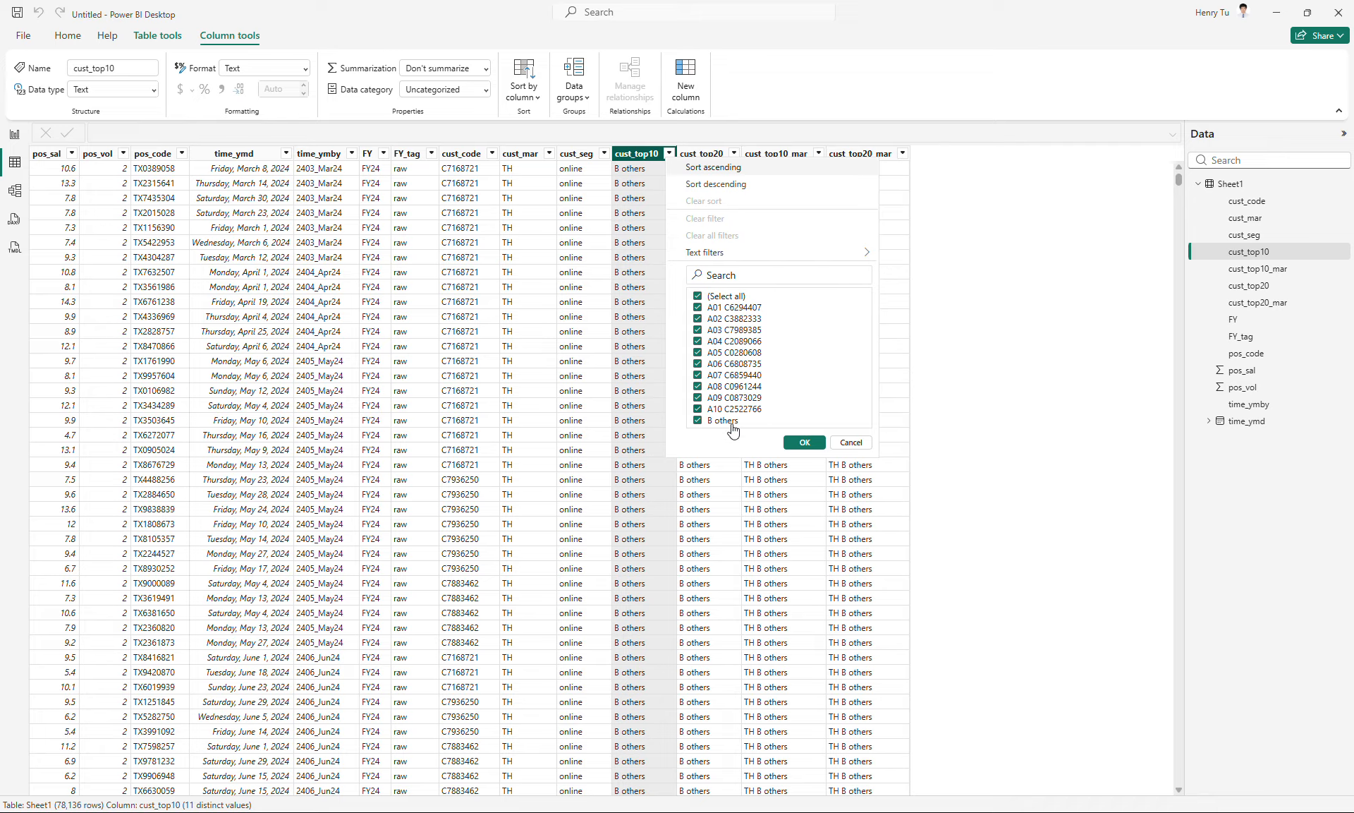
left_click(851, 442)
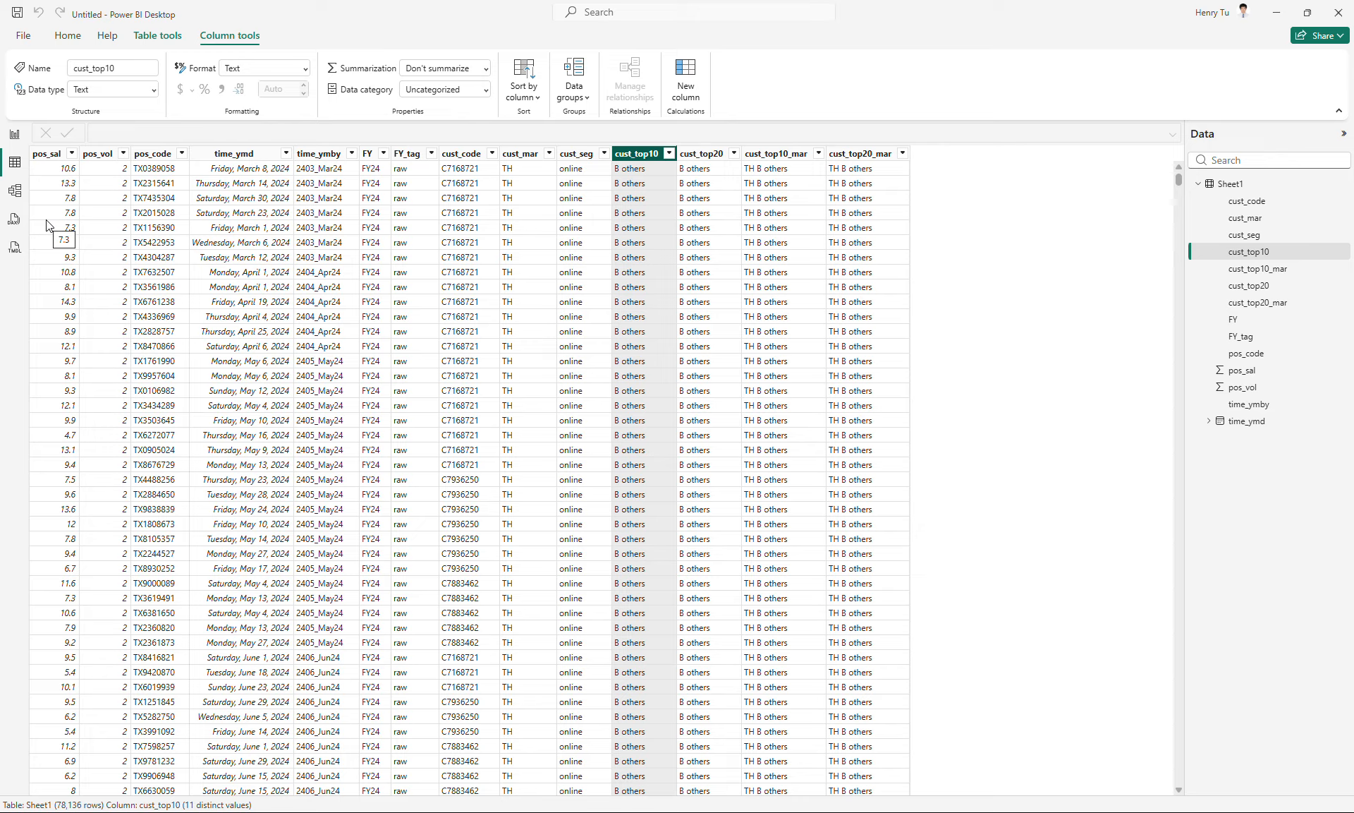
- Return to the report page, insert a table visual and place it near the page's upper-left corner
left_click(15, 136)
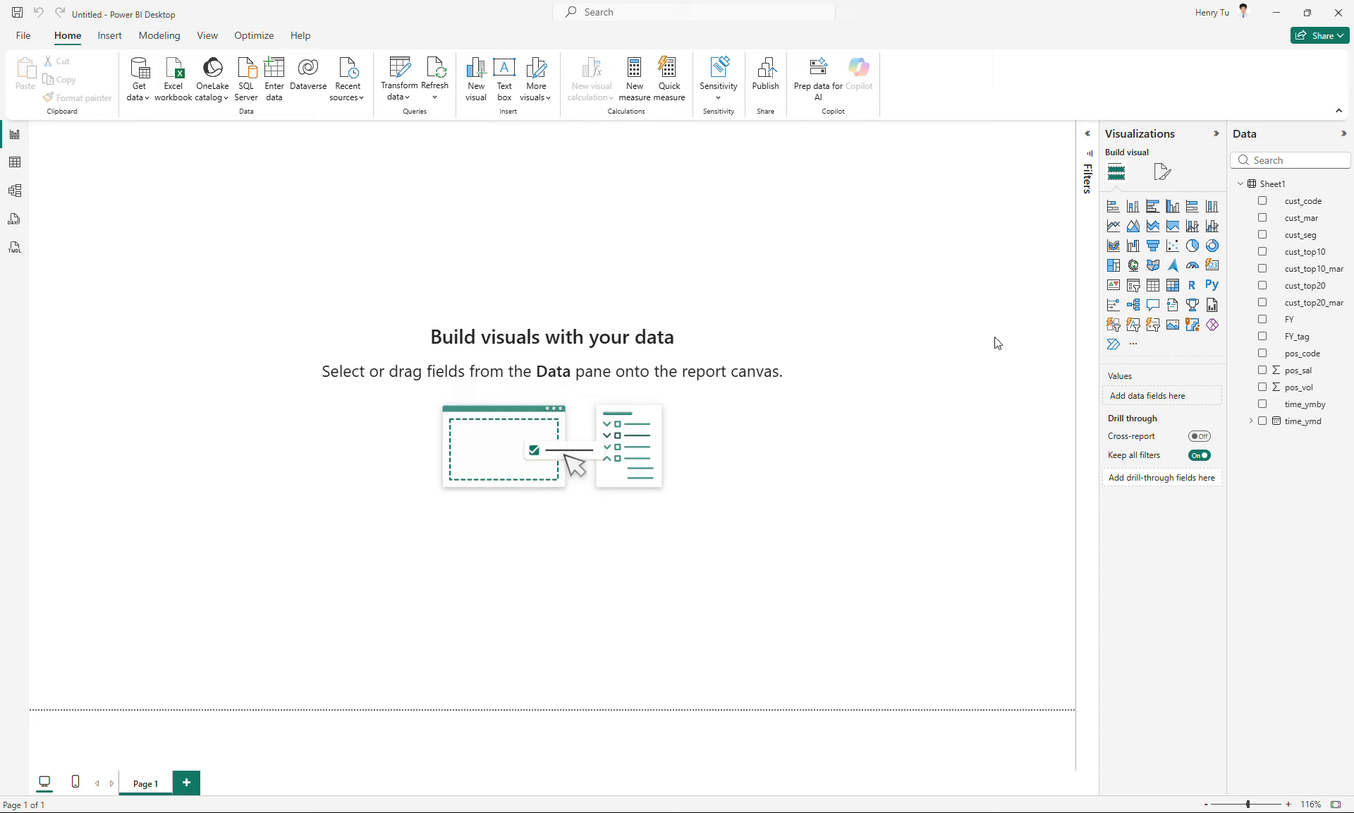
left_click(1153, 293)
left_click_drag(221, 188, 257, 217)
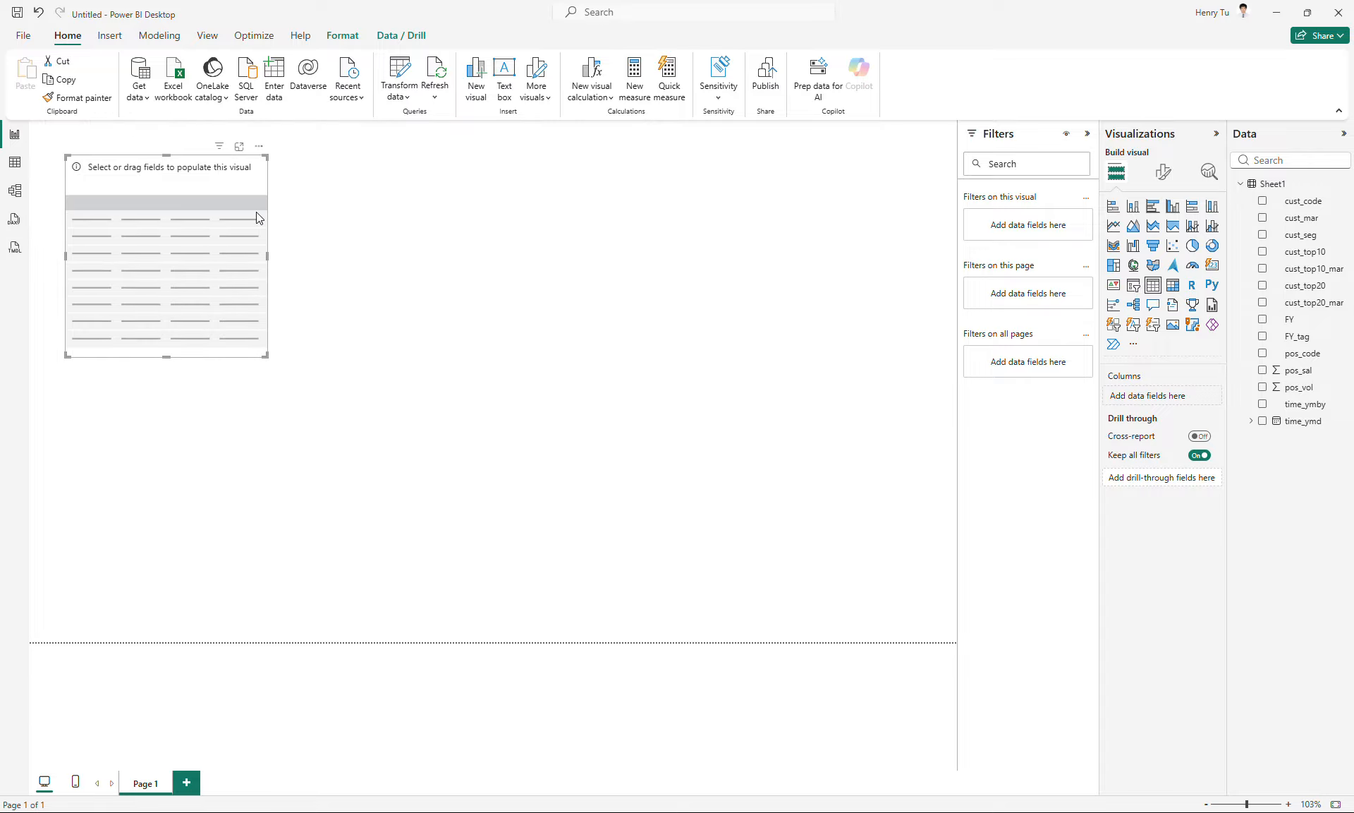
- Add FY, FY_tag, pos_sal and pos_vol to the table visual and widen it so all columns fit
left_click(1262, 320)
left_click(1262, 337)
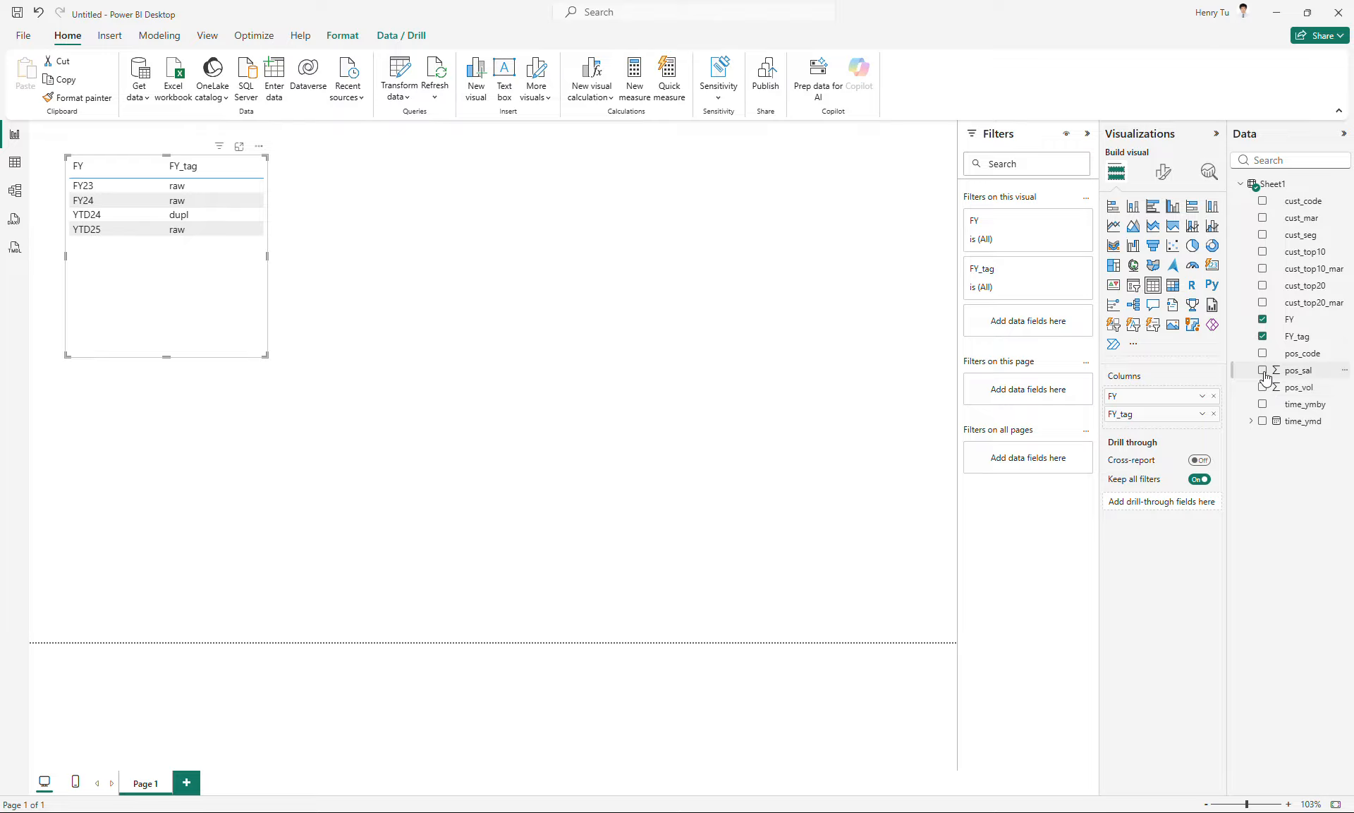
left_click(1263, 371)
left_click(1263, 388)
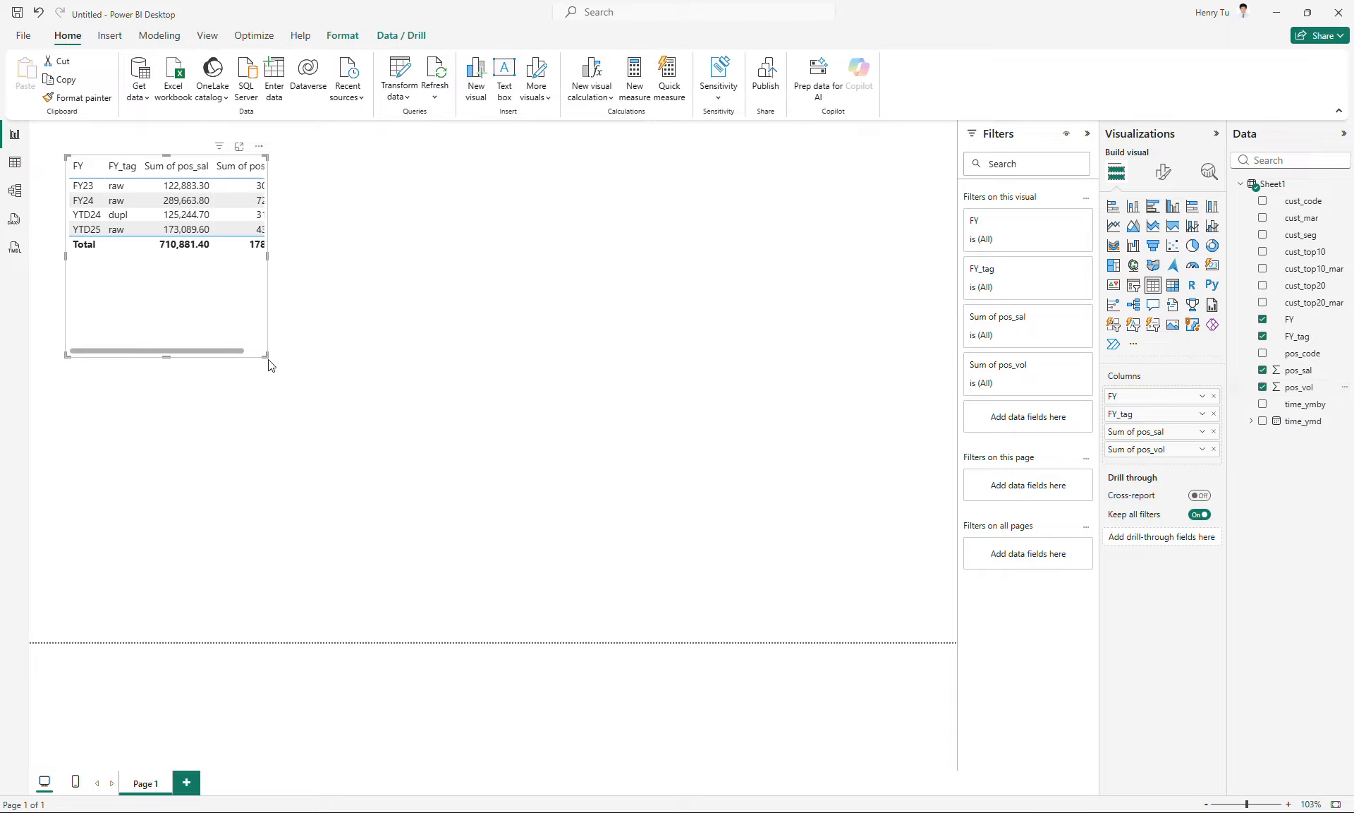
left_click_drag(268, 360, 457, 336)
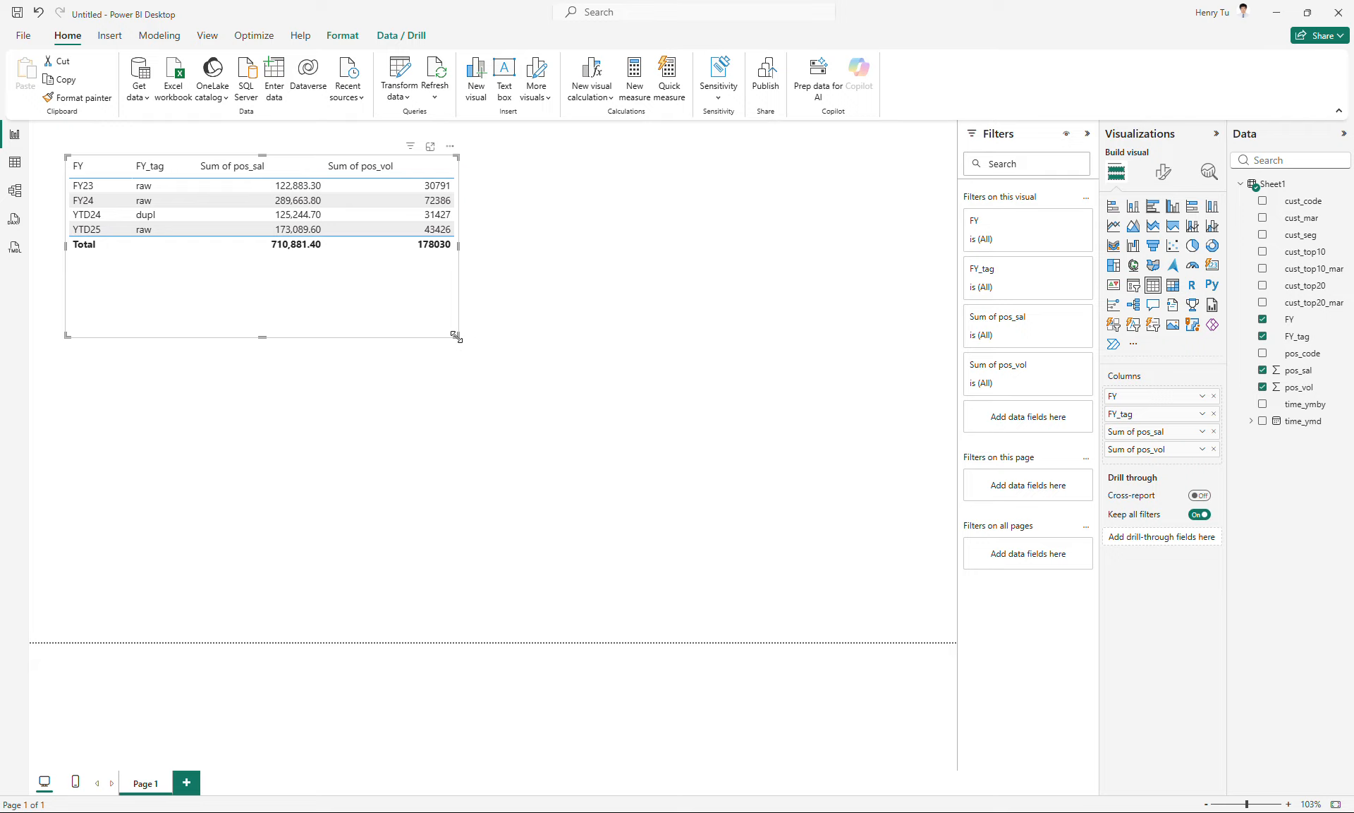
left_click_drag(456, 336, 599, 335)
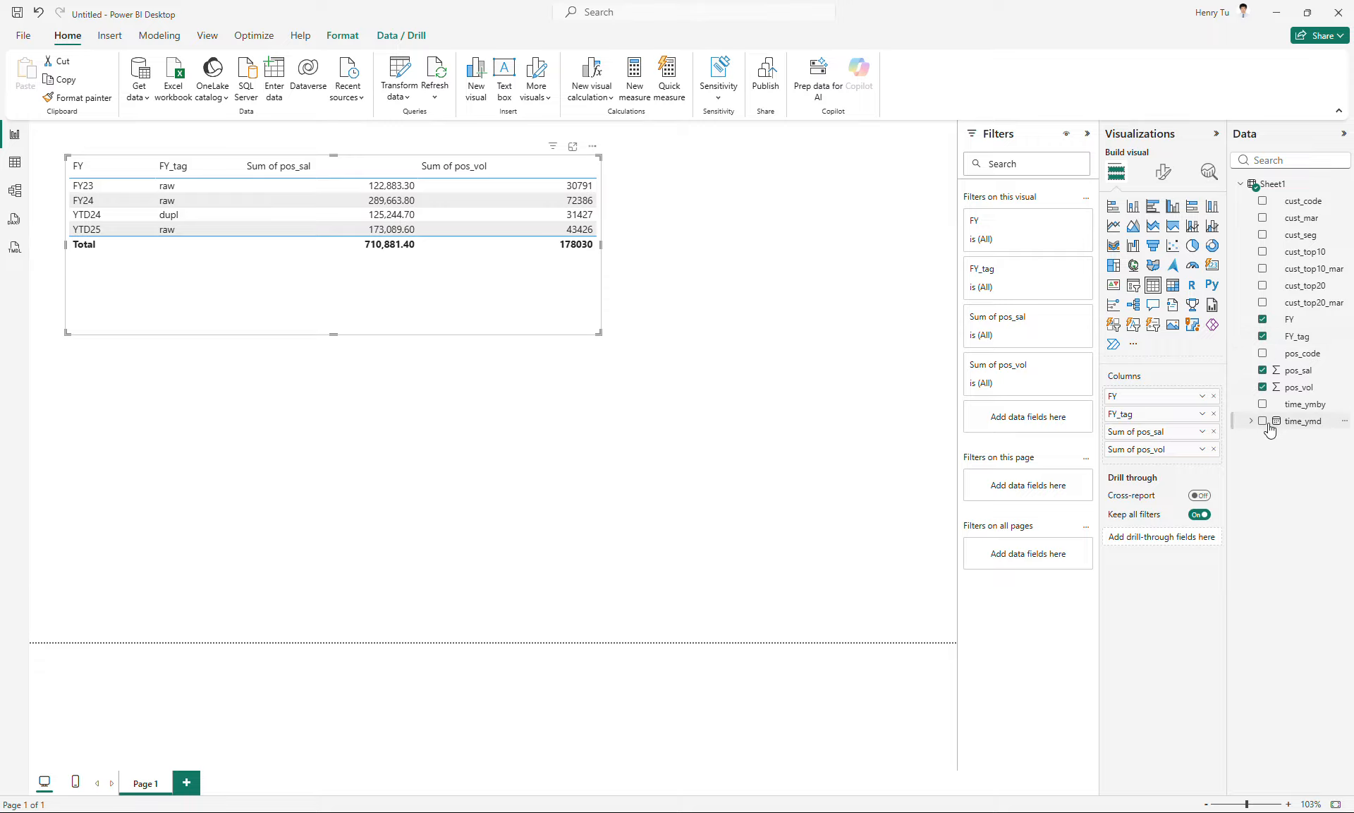
- Add time_ymby as the table visual's last column and summarize it by Count (Distinct)
left_click_drag(1287, 410, 1188, 462)
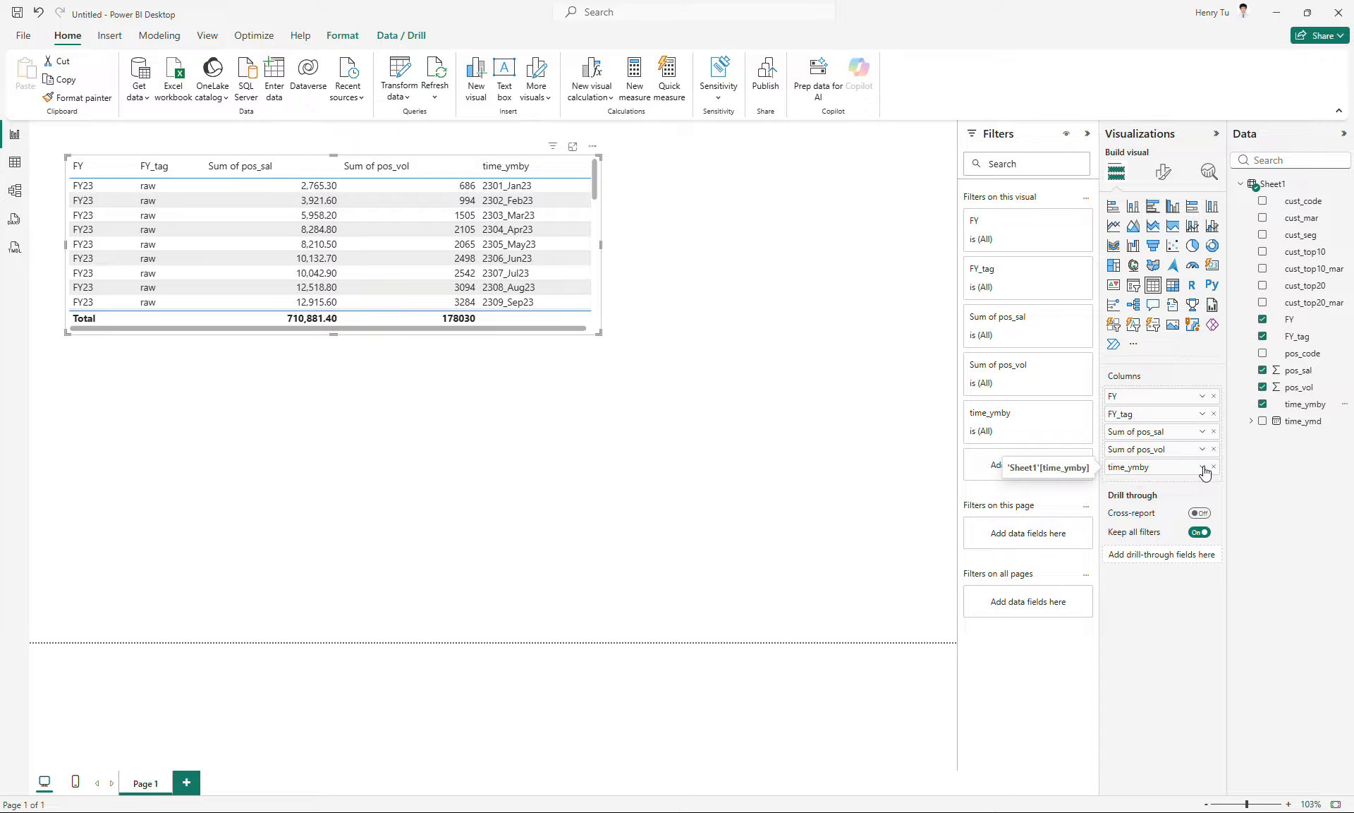
left_click(1203, 469)
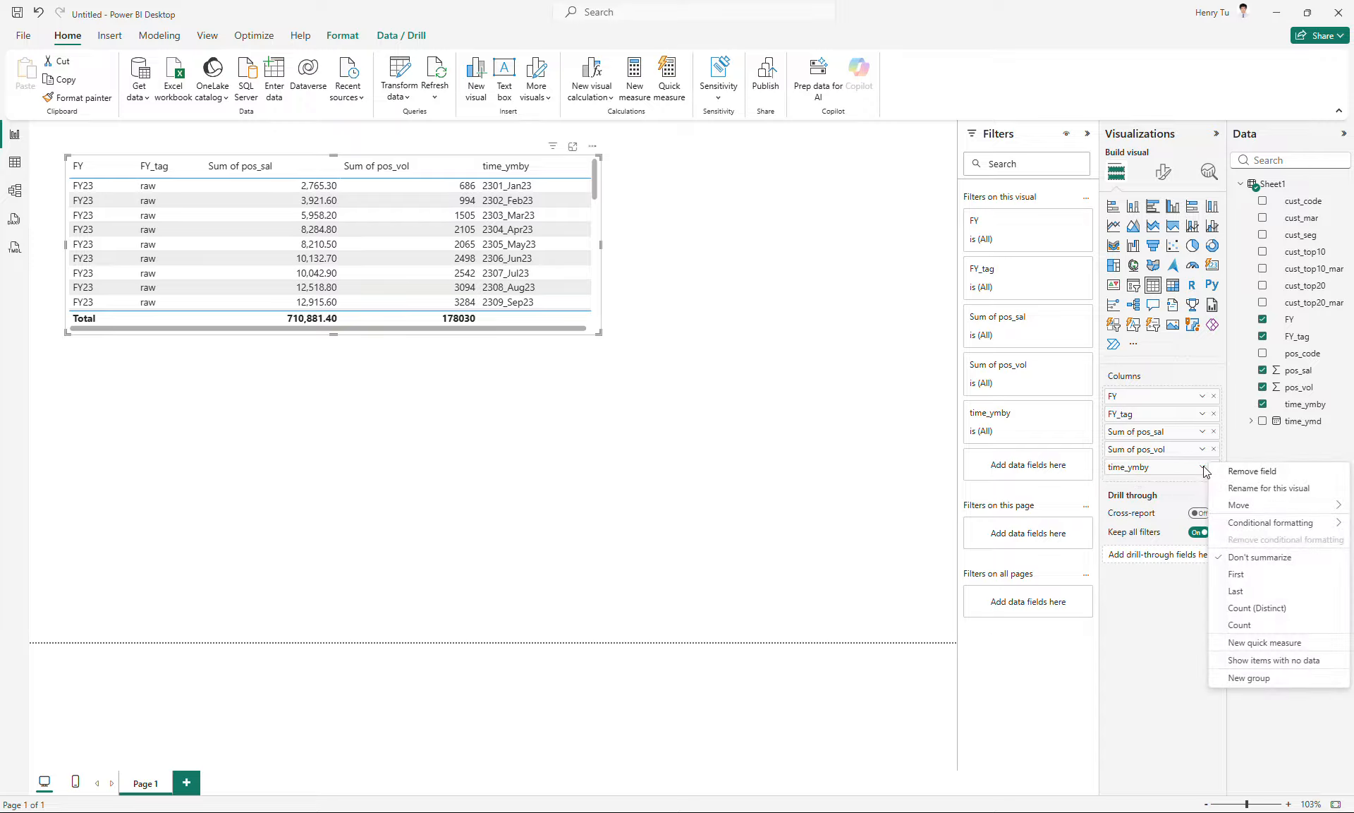
left_click(1247, 609)
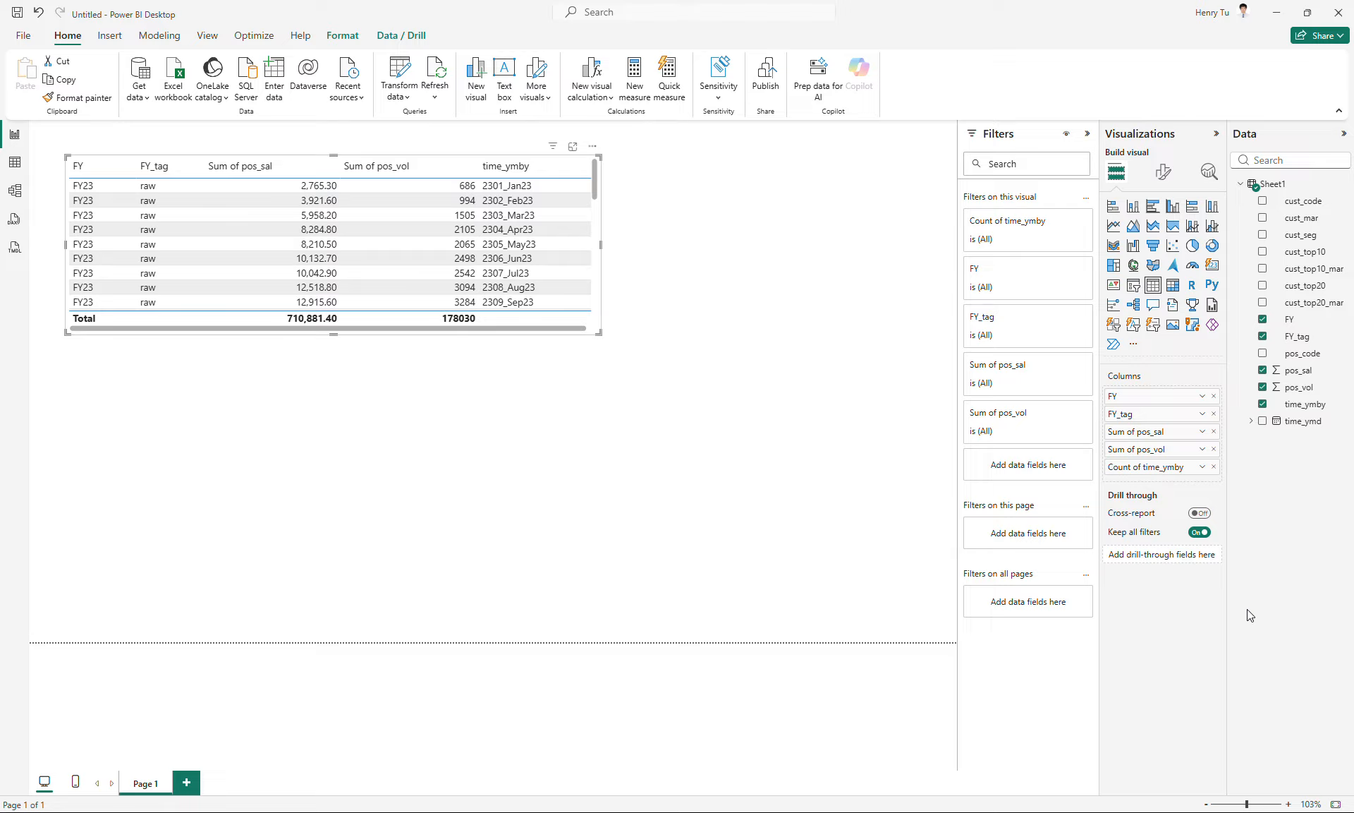
- Rename the Count of time_ymby column to dcm for this table visual
double_click(1142, 468)
double_click(1142, 468)
key("ctrl+a")
type("dcm")
key("Return")
- Rename the Sum of pos_sal column to sal for this table visual
double_click(1124, 438)
key("ctrl+a")
type("sal")
key("Return")
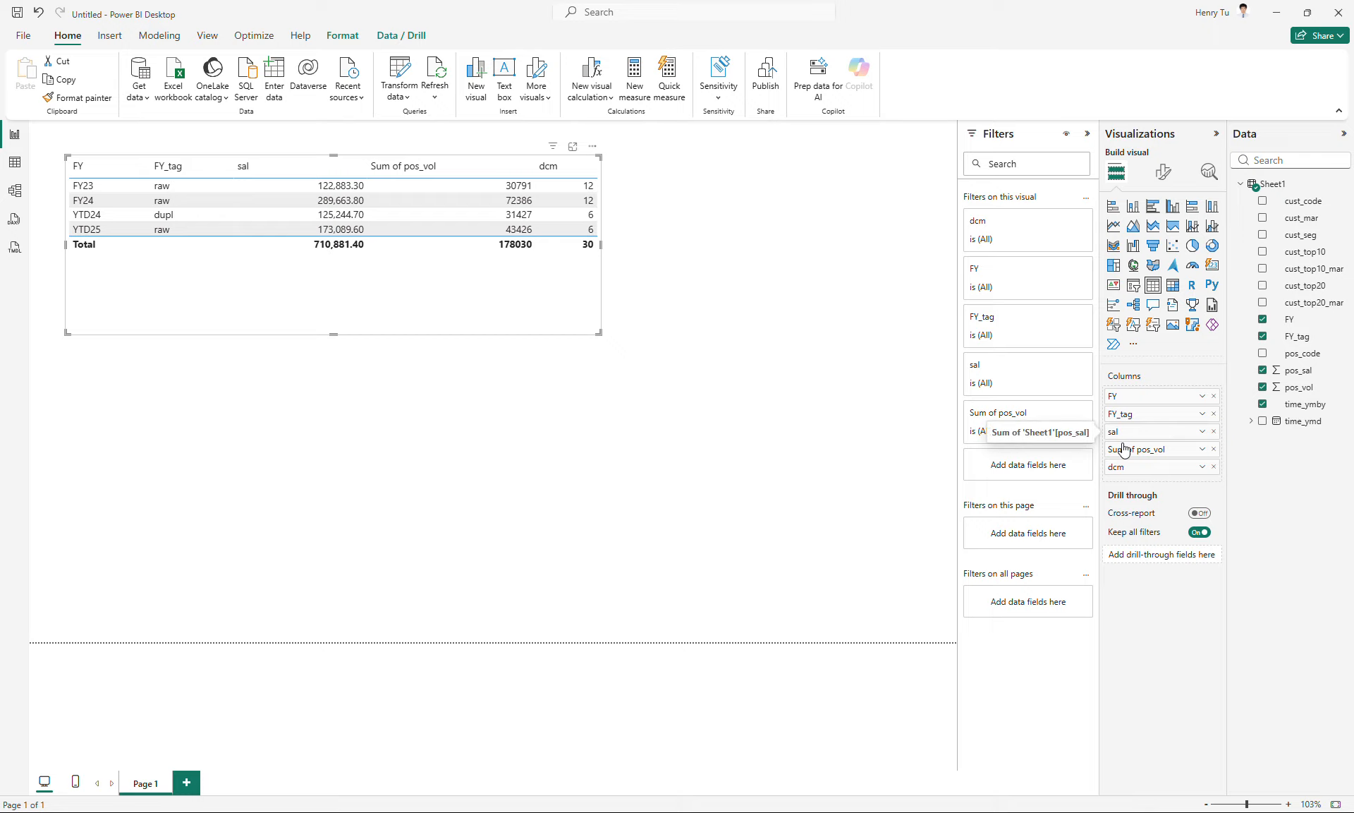
- Rename the Sum of pos_vol column to vol for this table visual
double_click(1125, 449)
key("ctrl+a")
type("v")
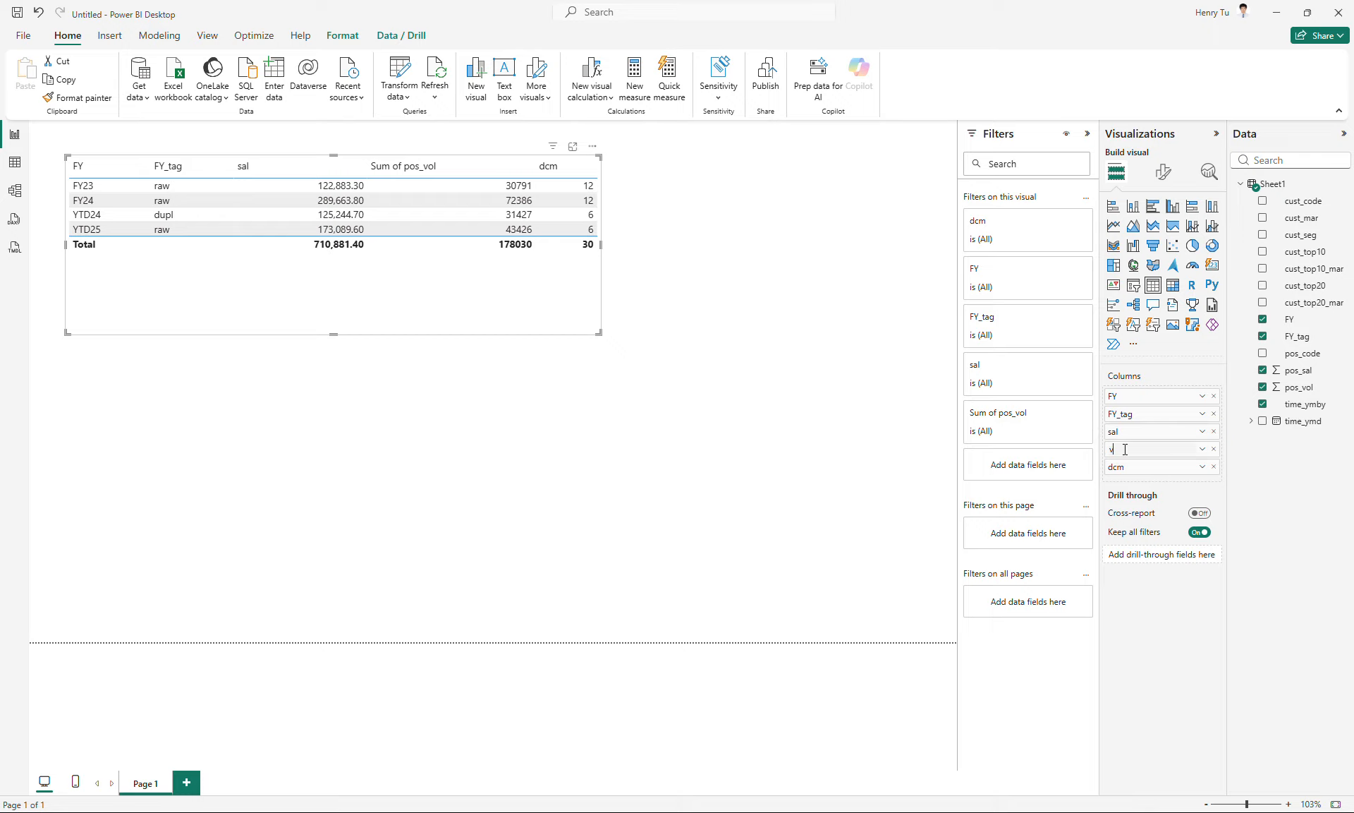
key("Return")
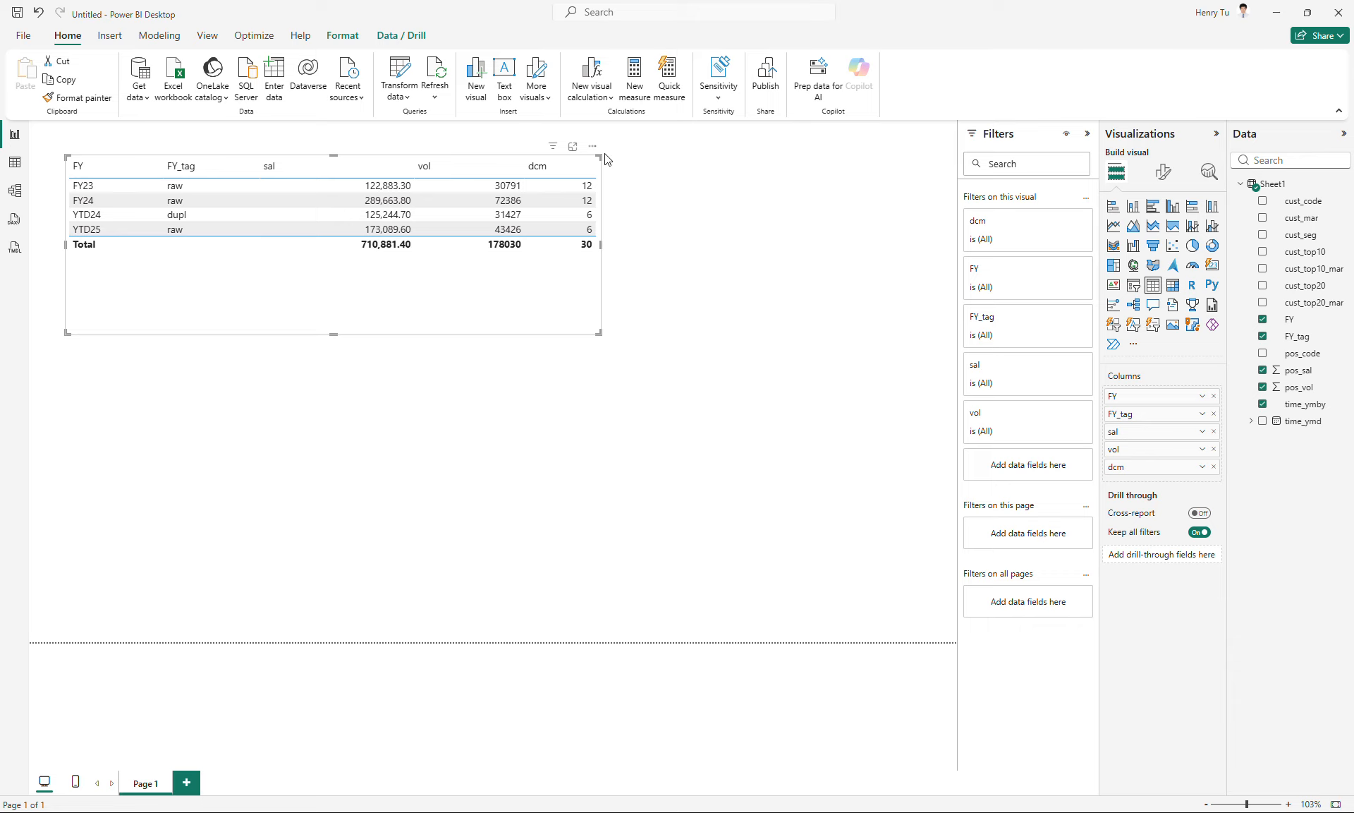
- Try the visual as a matrix and switch it back to a table
left_click(1173, 286)
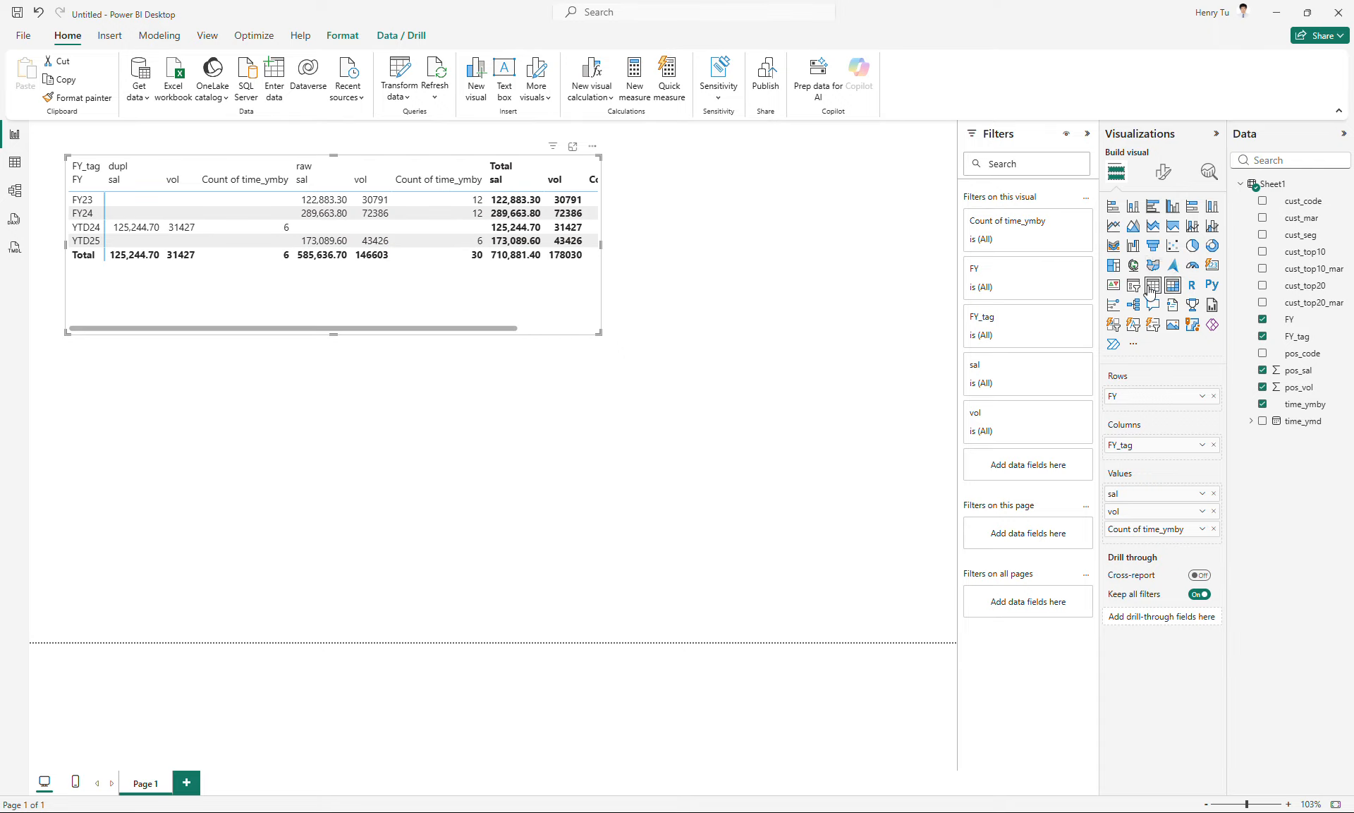
left_click(1152, 285)
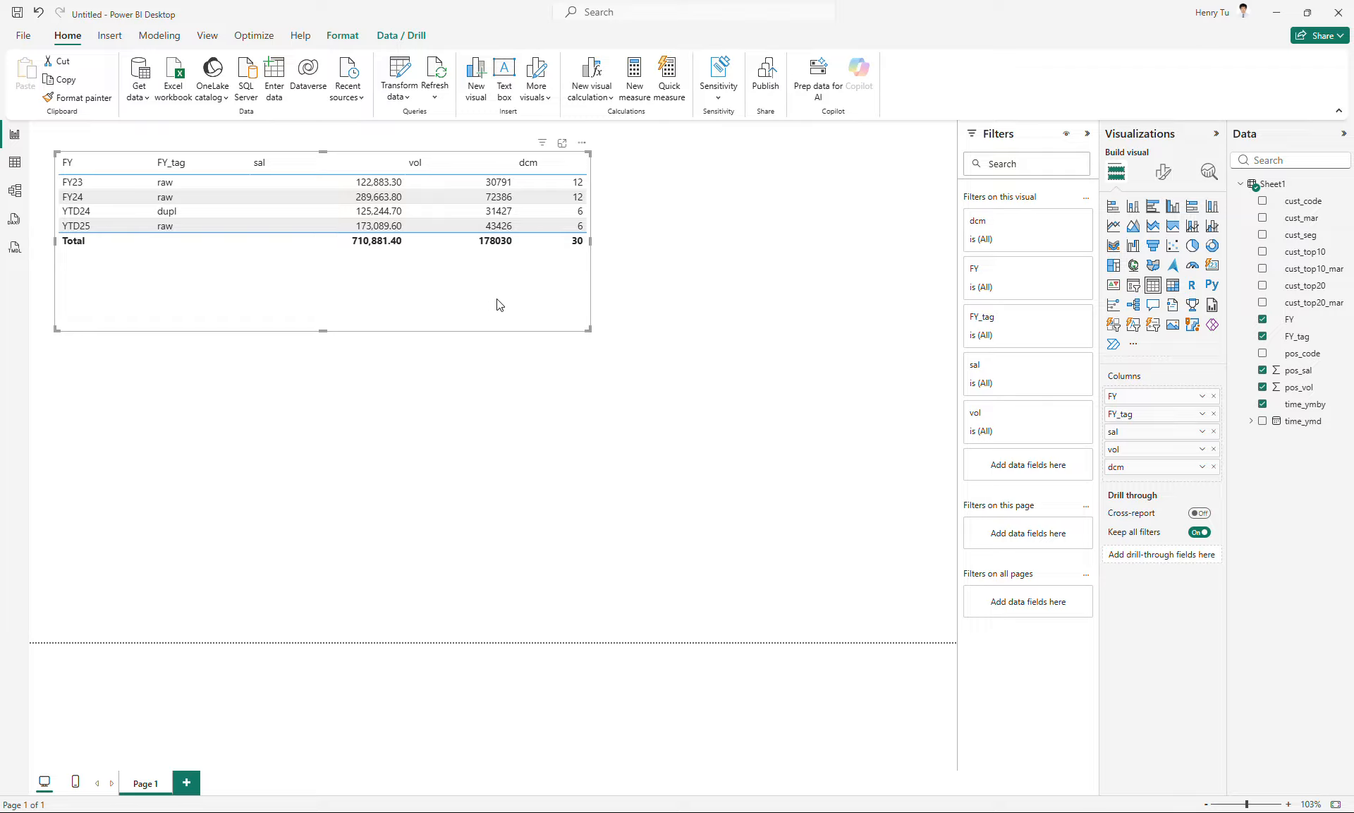
- Create a new measure in Sheet1 named __lmh_ymby and start its formula on a second line
right_click(1272, 188)
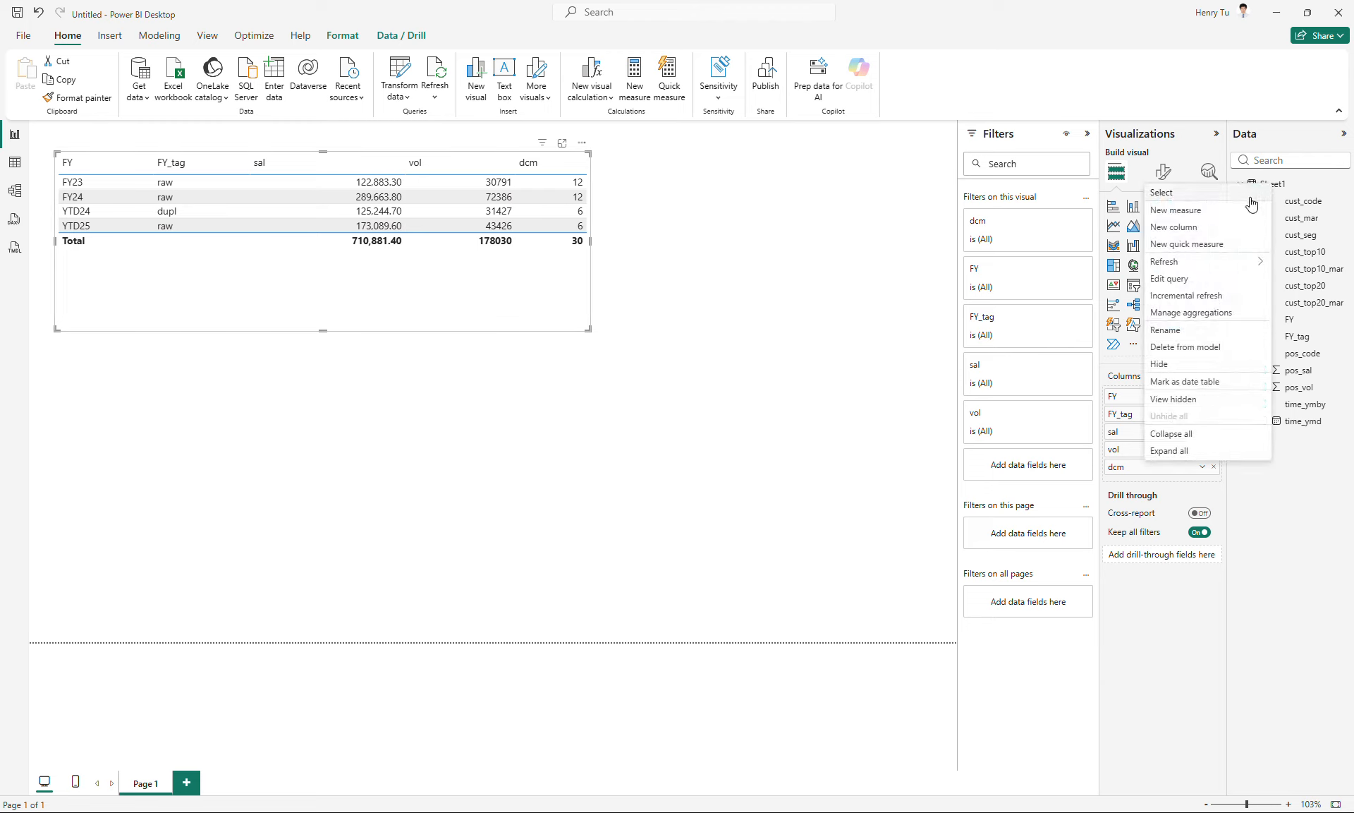
left_click(1207, 214)
key("BackSpace")
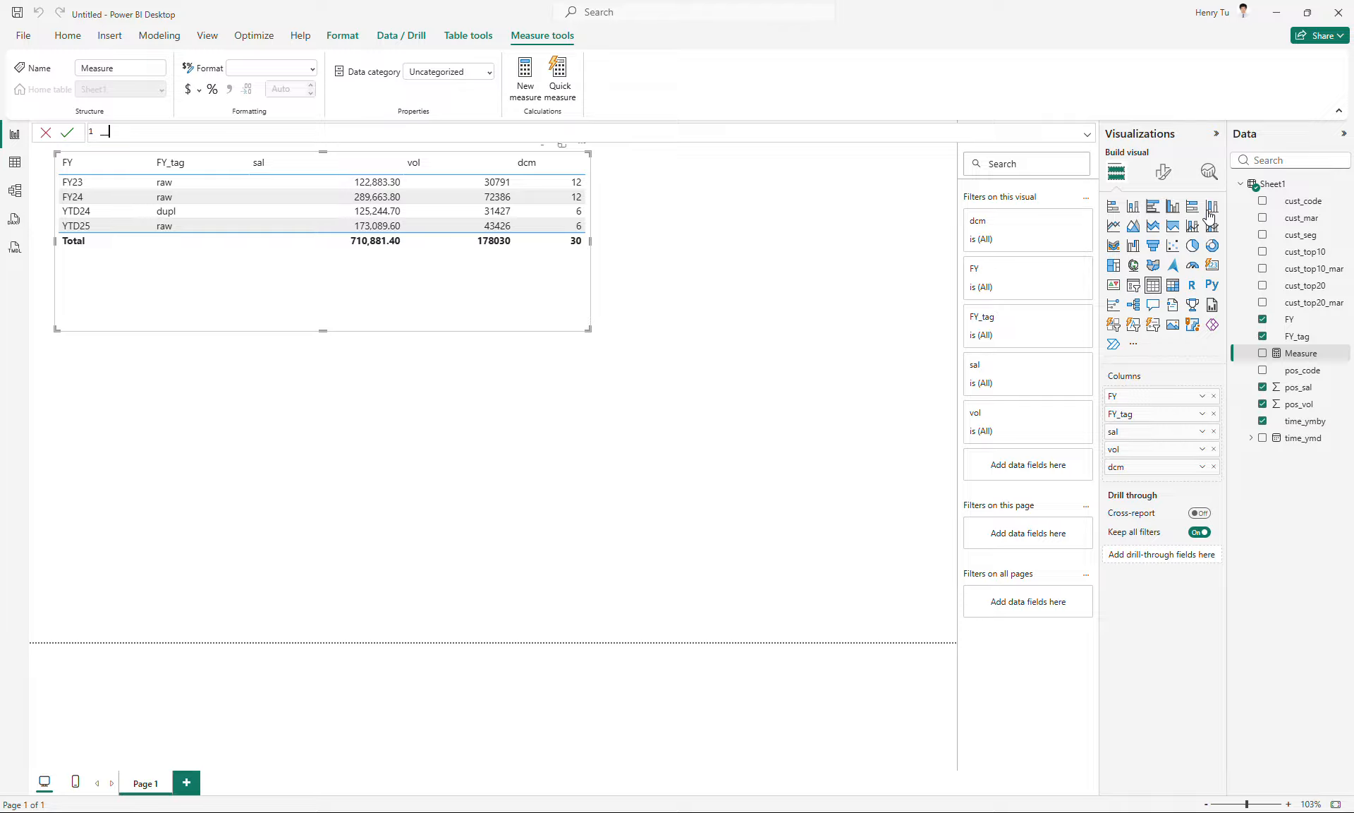
type("__month")
key("BackSpace")
key("BackSpace")
key("BackSpace")
key("shift+Return")
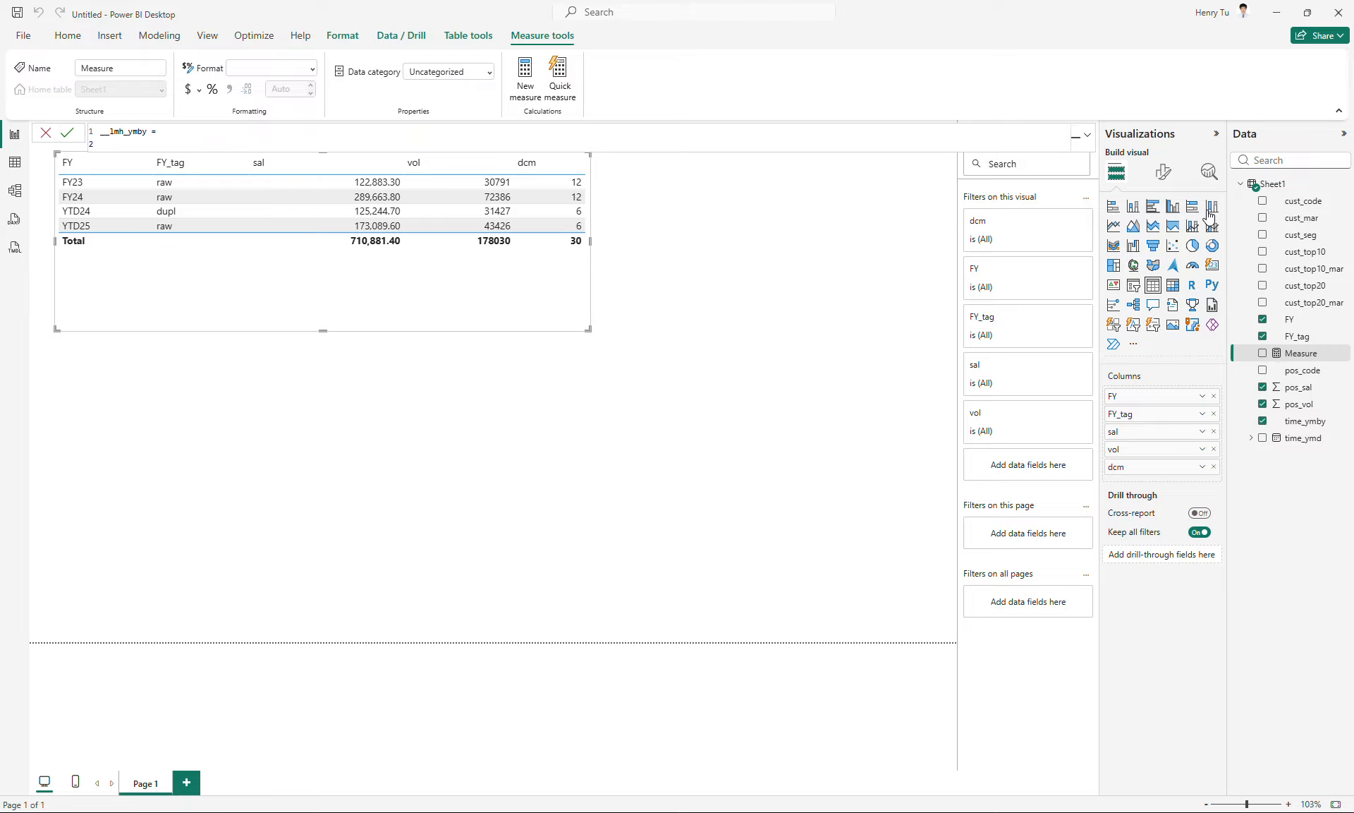
- Define variable v1 in the measure as minx(Sheet1, [time_ymby])
type("var v1 = minx(b")
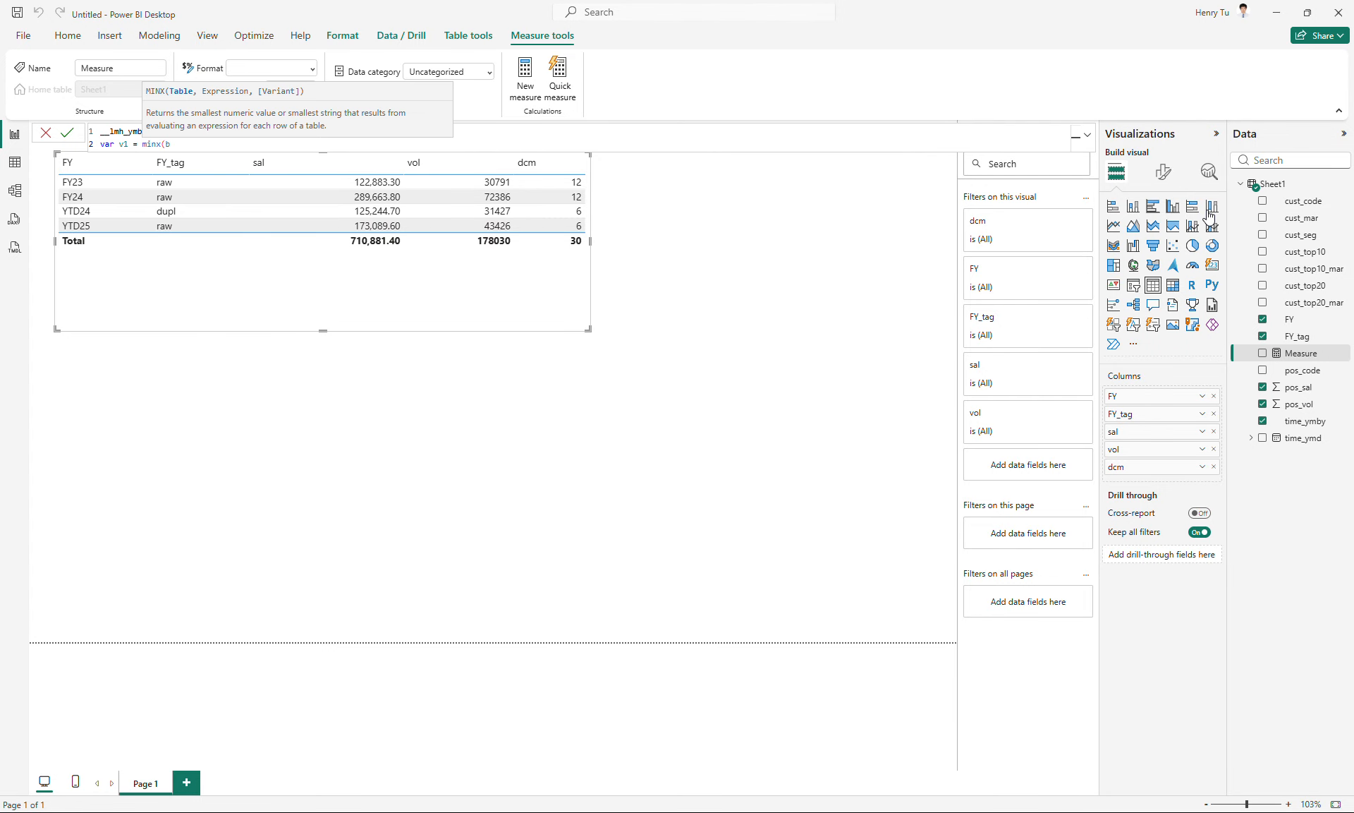
key("BackSpace")
type("sh")
key("Tab")
type(", [")
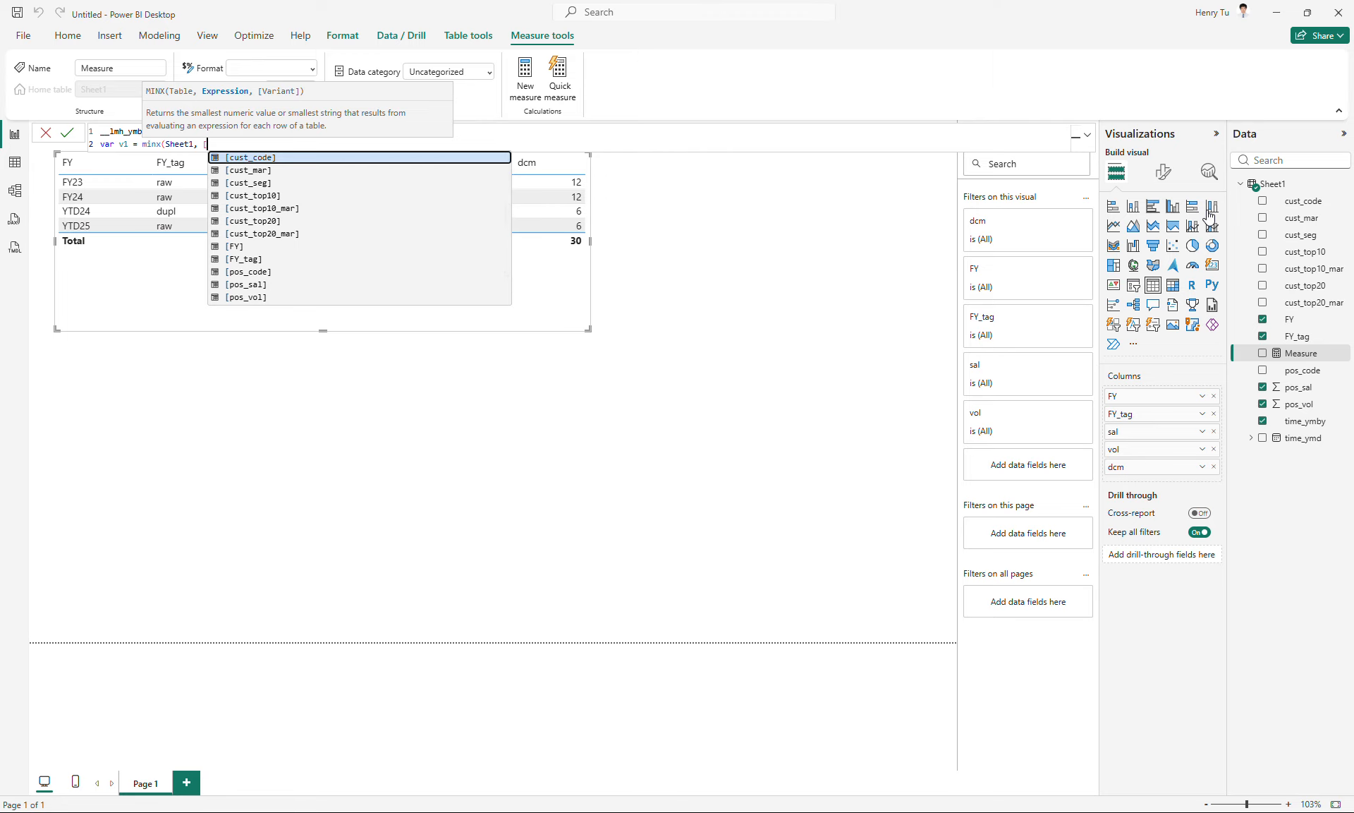
type("t")
key("Tab")
type(")")
- Duplicate the v1 line below it and change the copy to var v2 = maxx(Sheet1, [time_ymby])
key("shift+Return")
key("shift+Up")
key("ctrl+c")
key("Down")
key("ctrl+v")
key("Up")
key("BackSpace")
type("2")
key("Right")
key("ctrl+shift+Right")
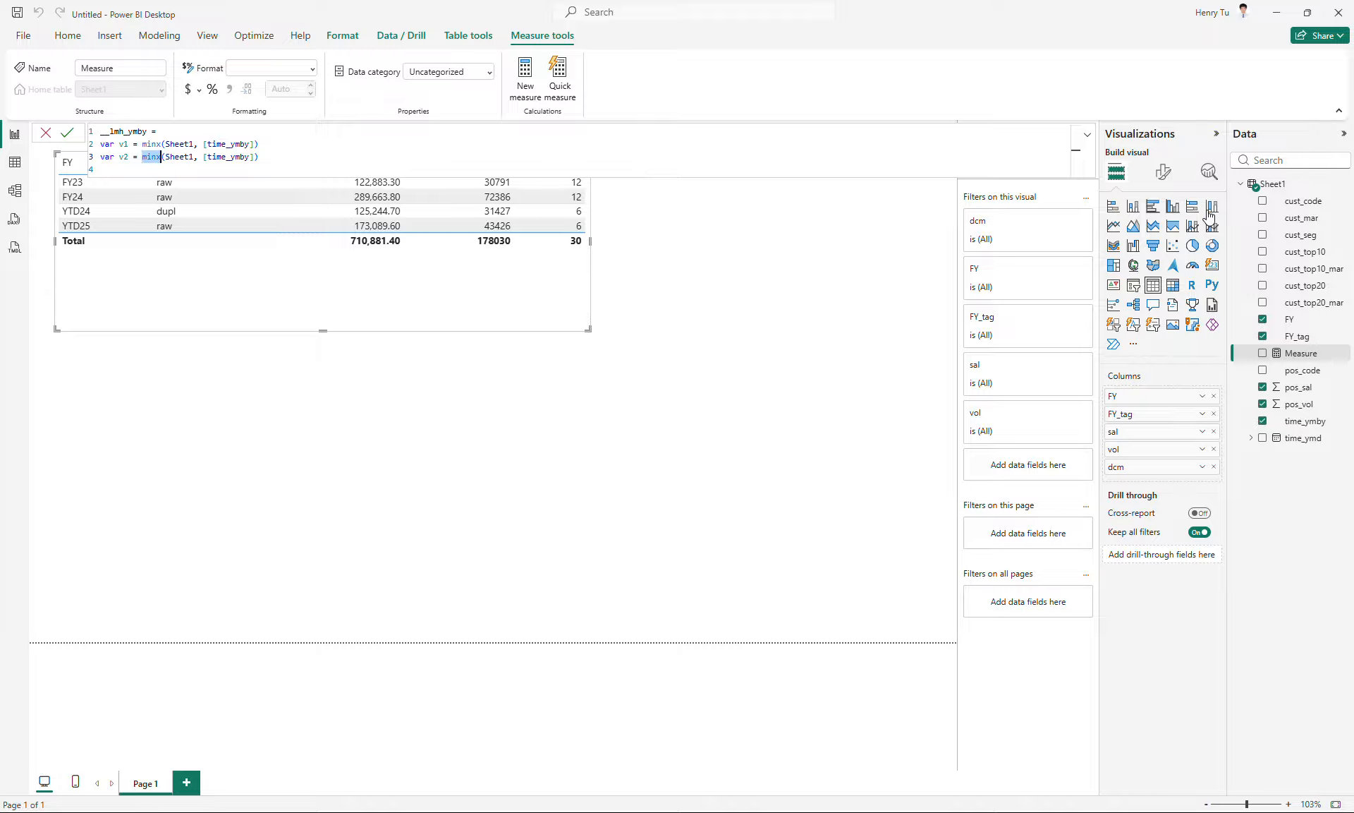
type("min")
key("Escape")
key("BackSpace")
key("BackSpace")
type("axx")
key("Escape")
- Finish the measure with return v1 & " ~~ " & v2 and commit it
key("Down")
type("return")
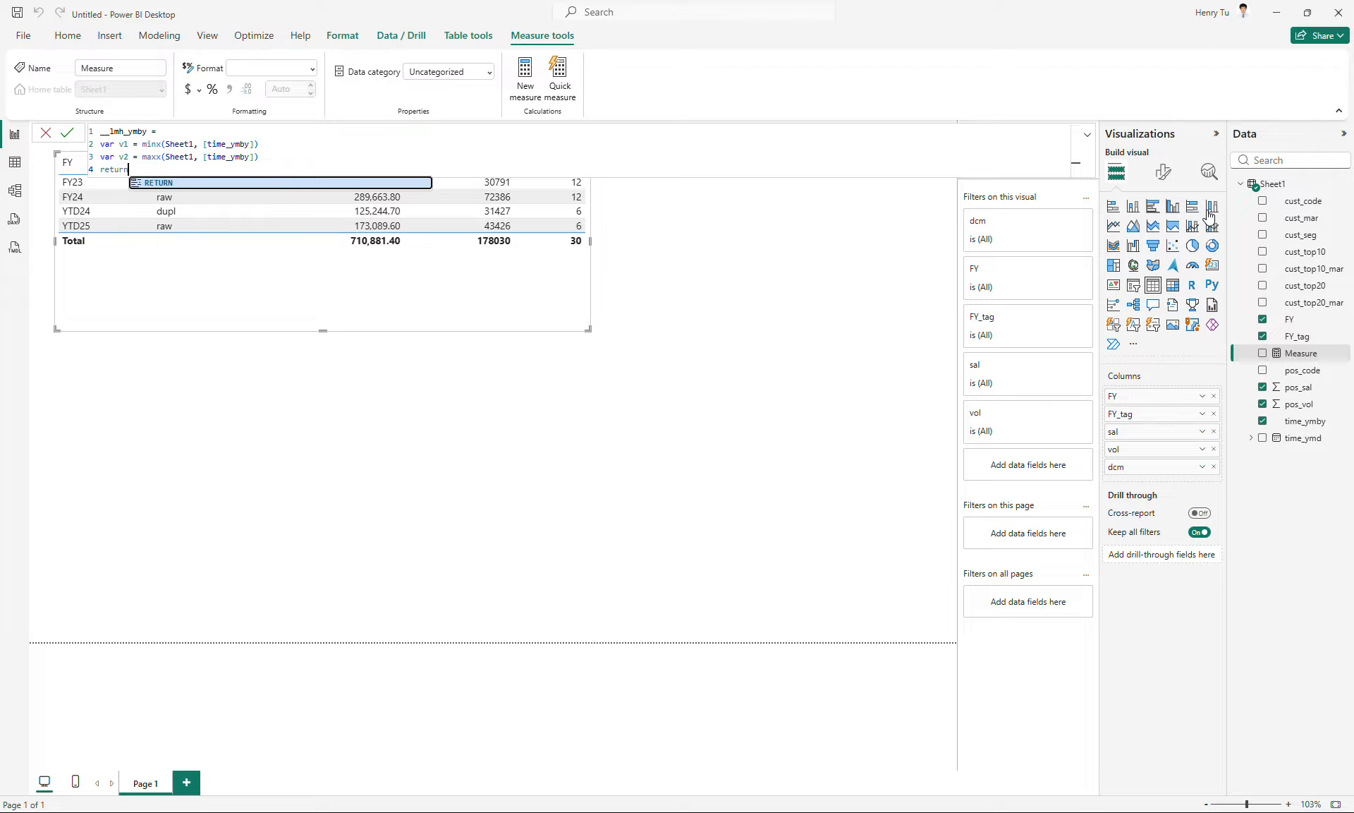
type(" v1 ")
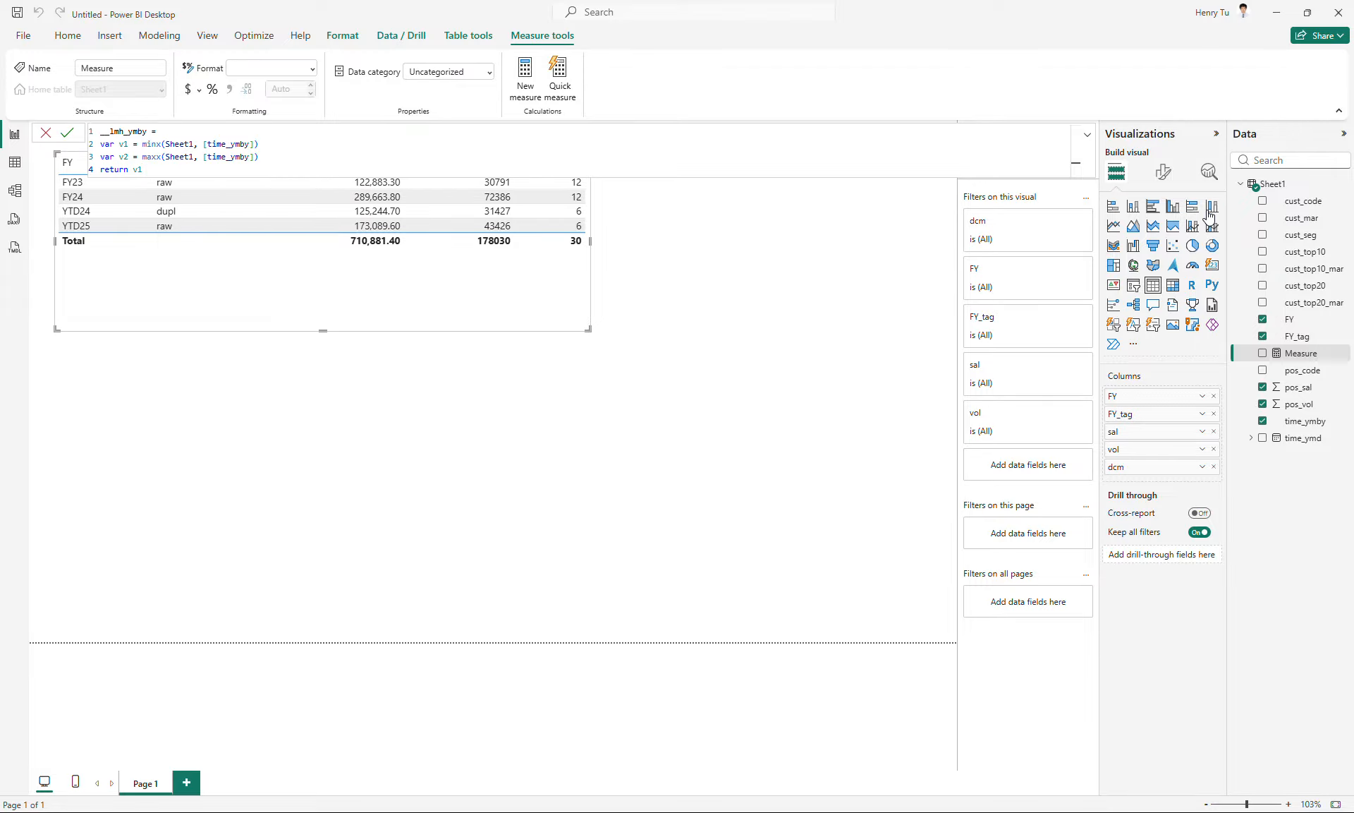
type("& \" ~~ \" & v1")
key("Return")
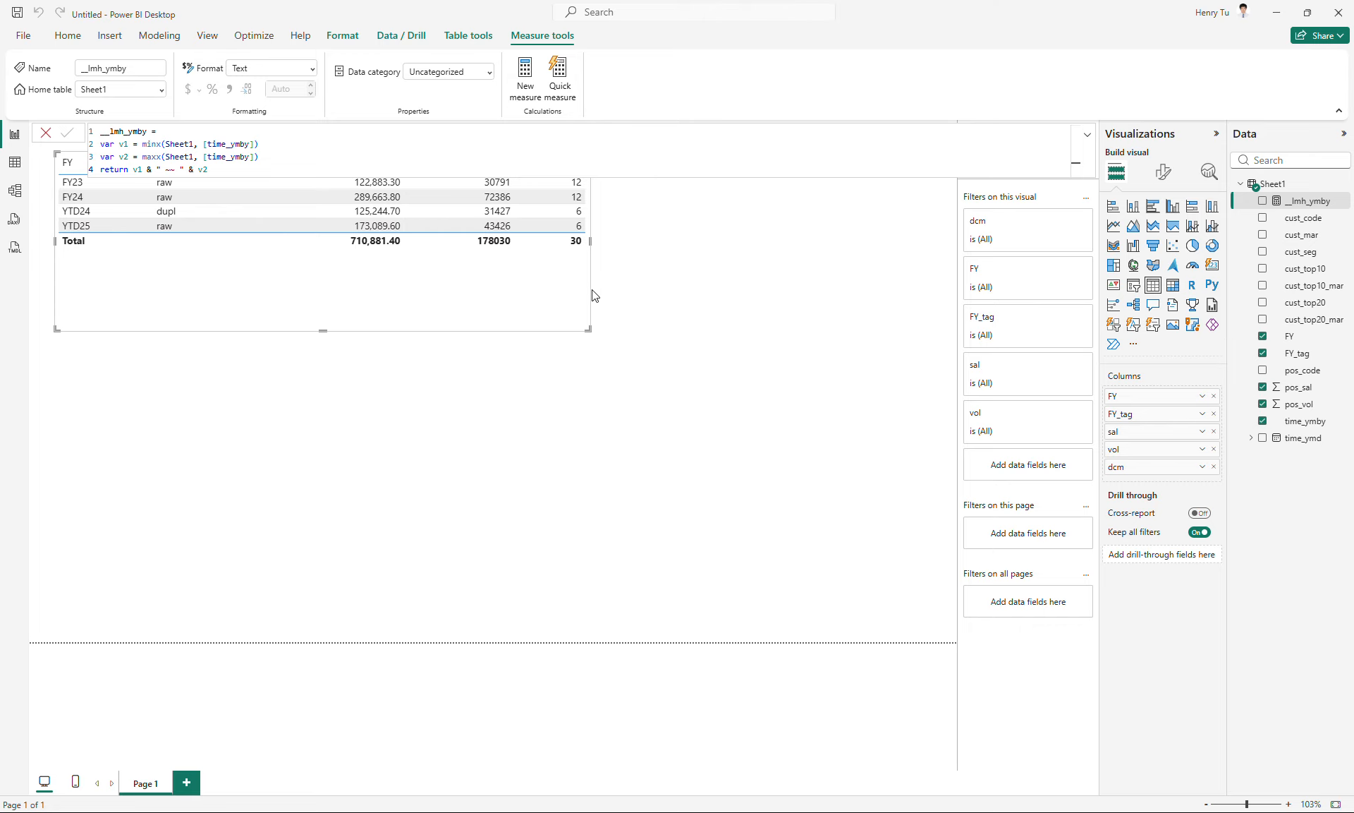
- Move the table visual clear of the formula, add the __lmh_ymby measure to it and widen it
left_click_drag(550, 281, 562, 357)
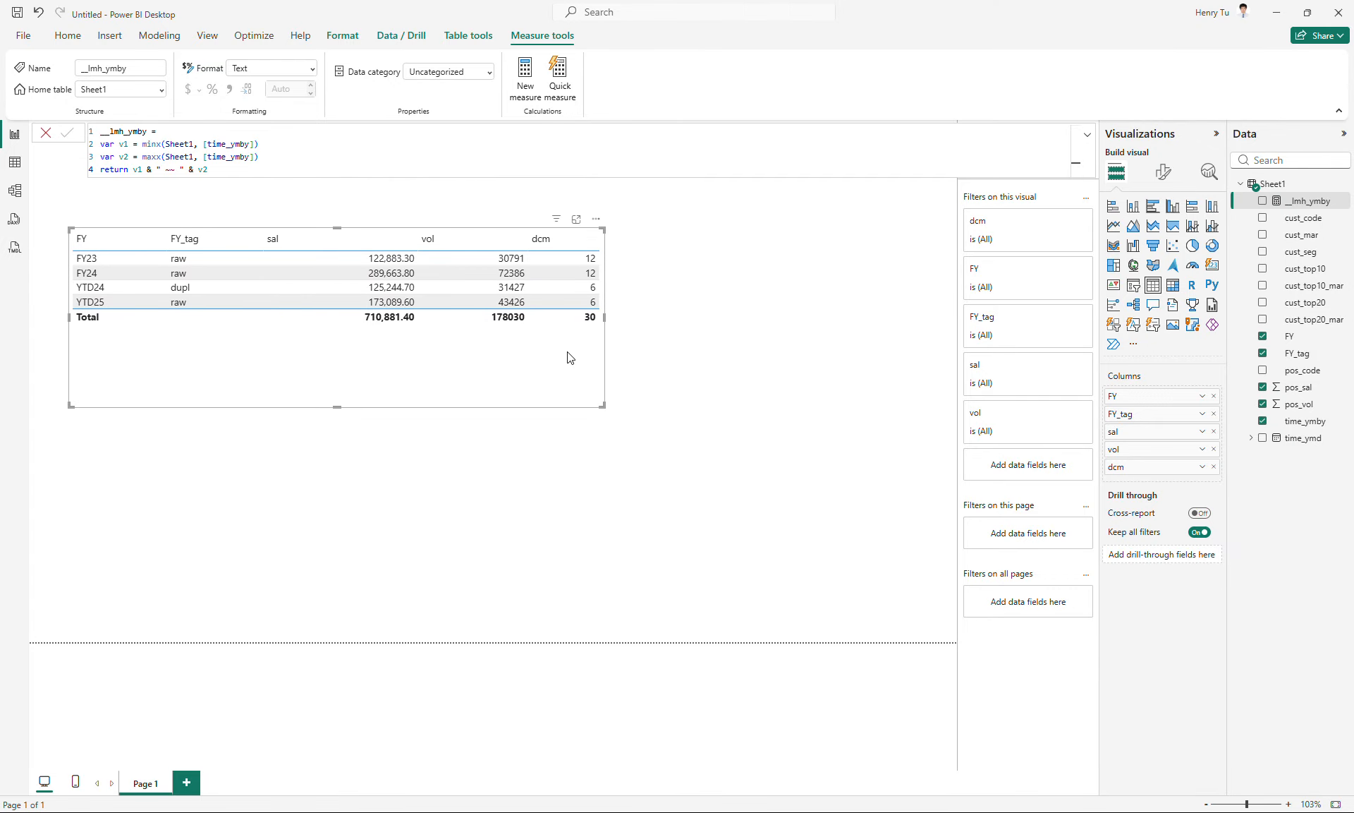
left_click(1263, 201)
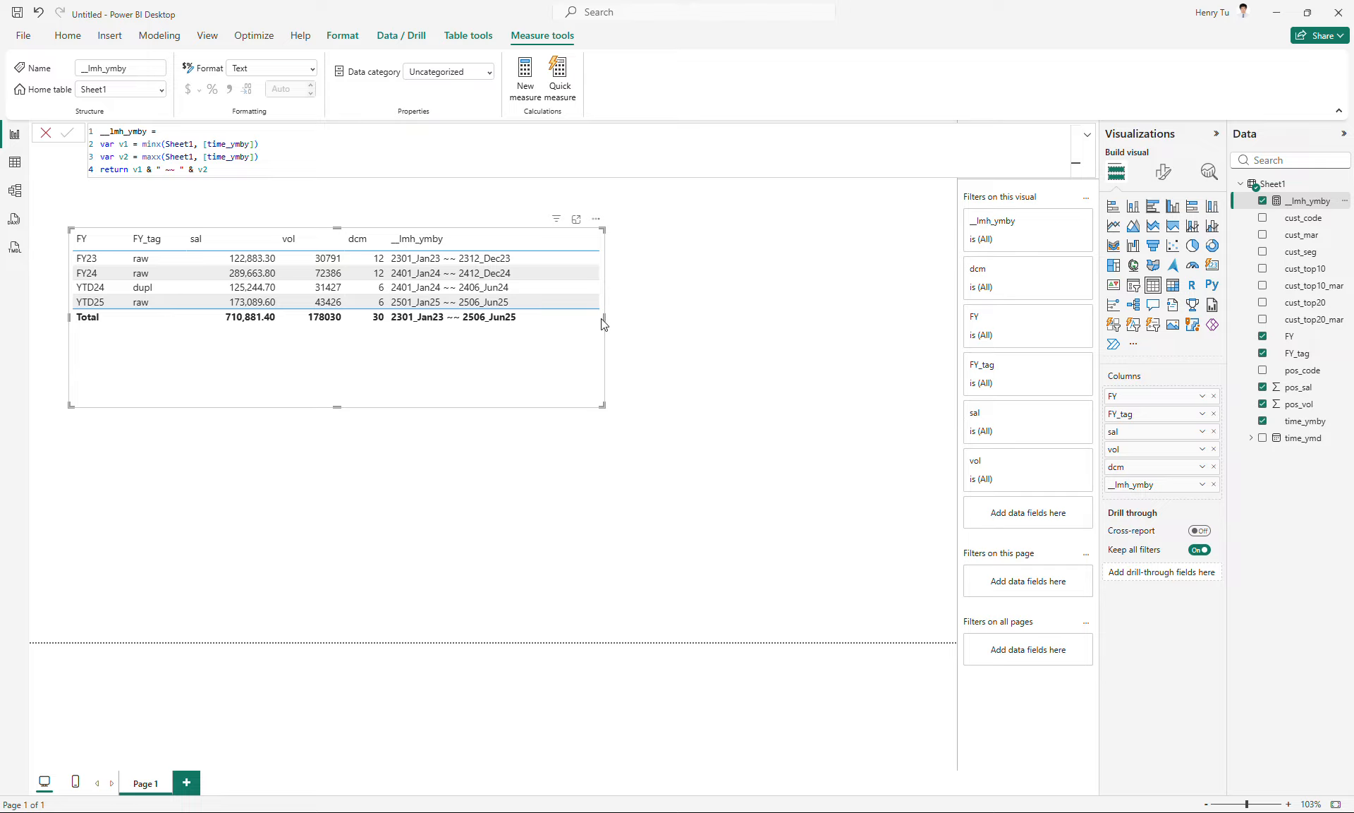
mouse_move(557, 219)
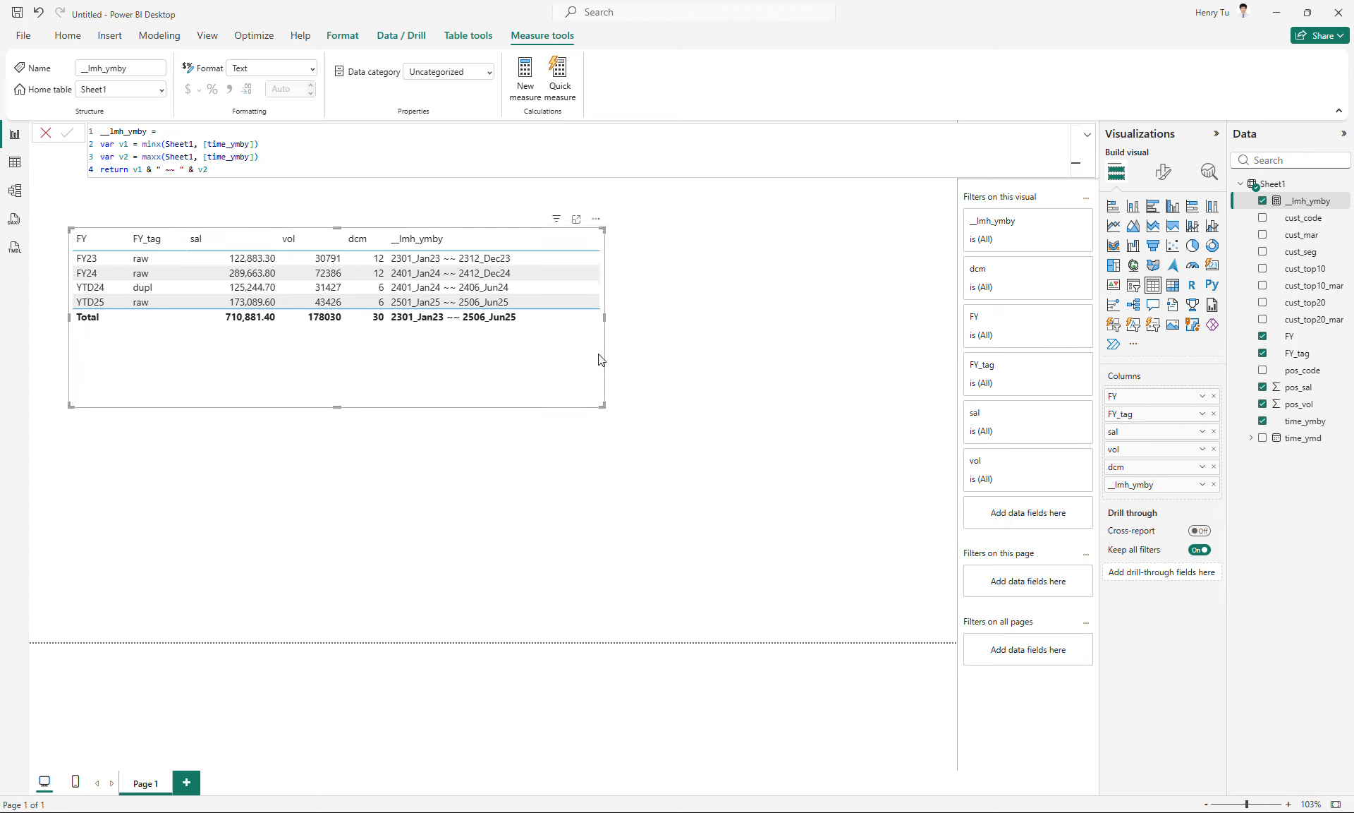
left_click_drag(604, 326, 667, 317)
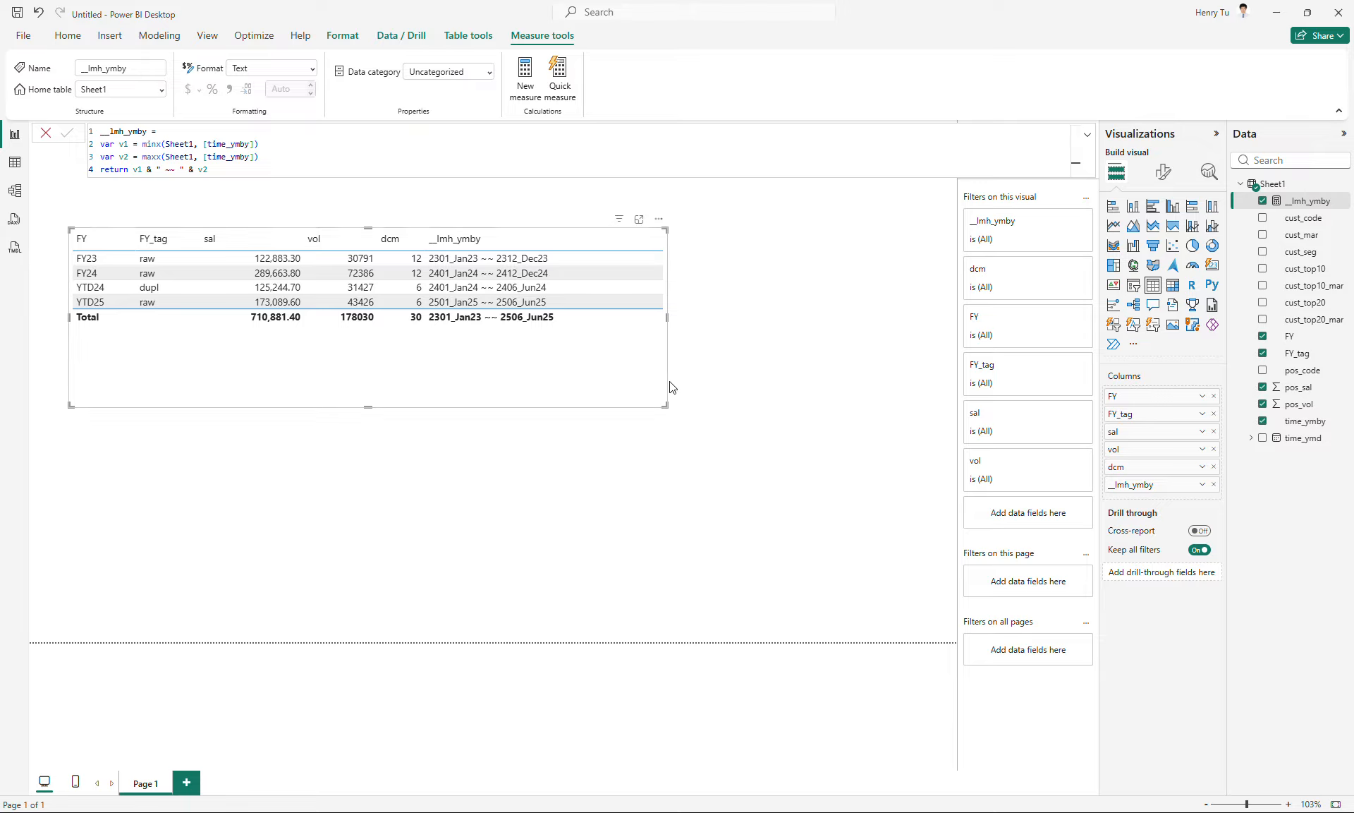
- Shrink the table visual around its rows and reposition it near the page's upper-left corner
left_click_drag(656, 383, 593, 328)
left_click_drag(505, 305, 499, 302)
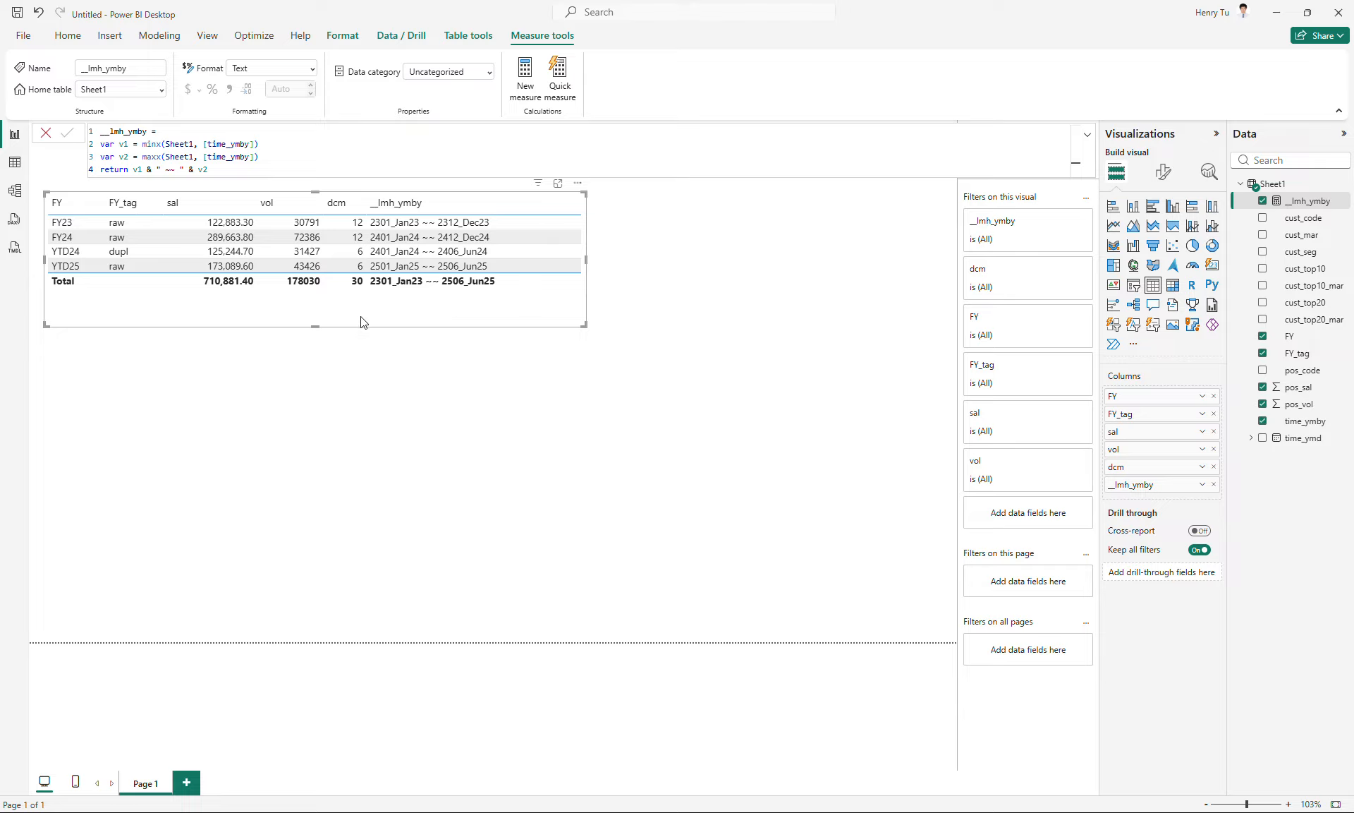
left_click(753, 261)
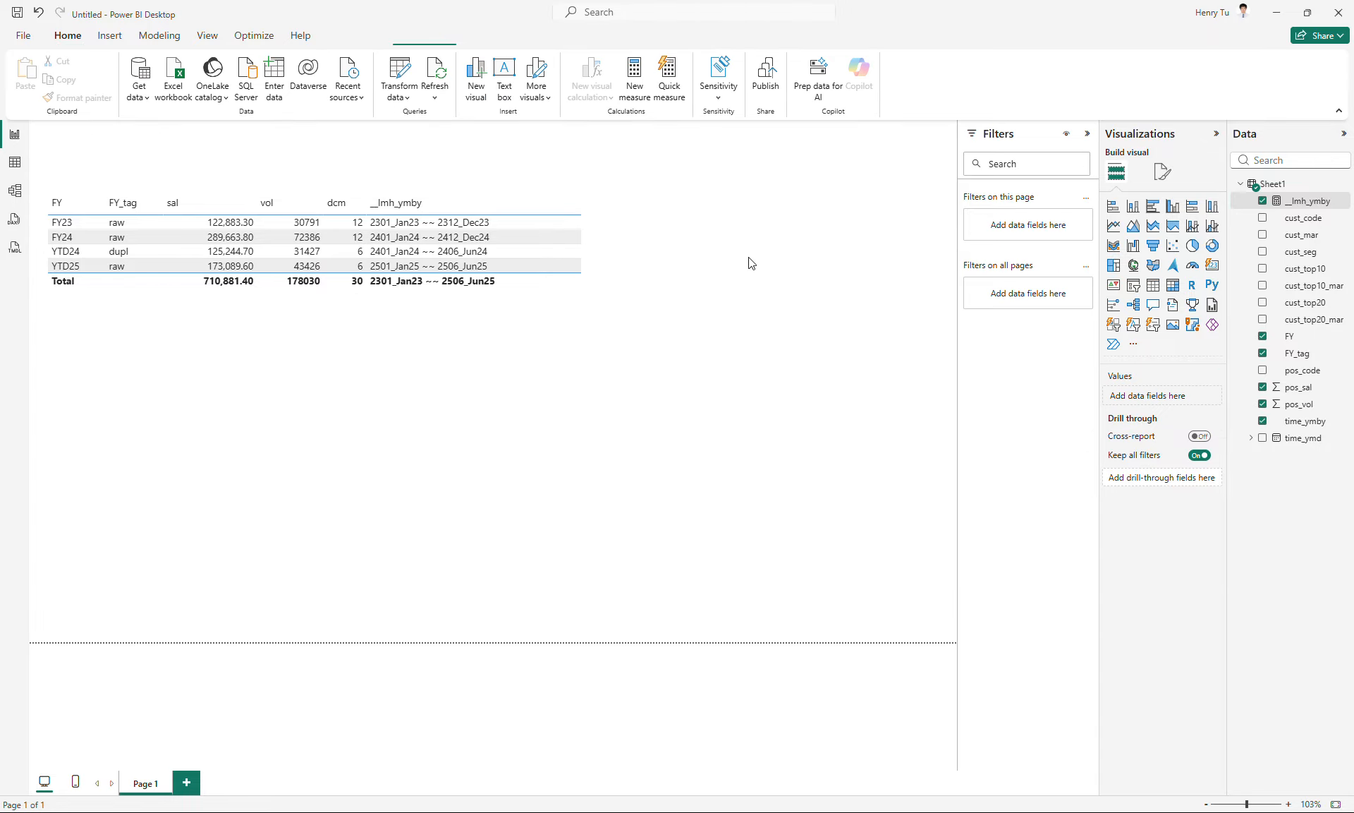
left_click_drag(506, 305, 508, 296)
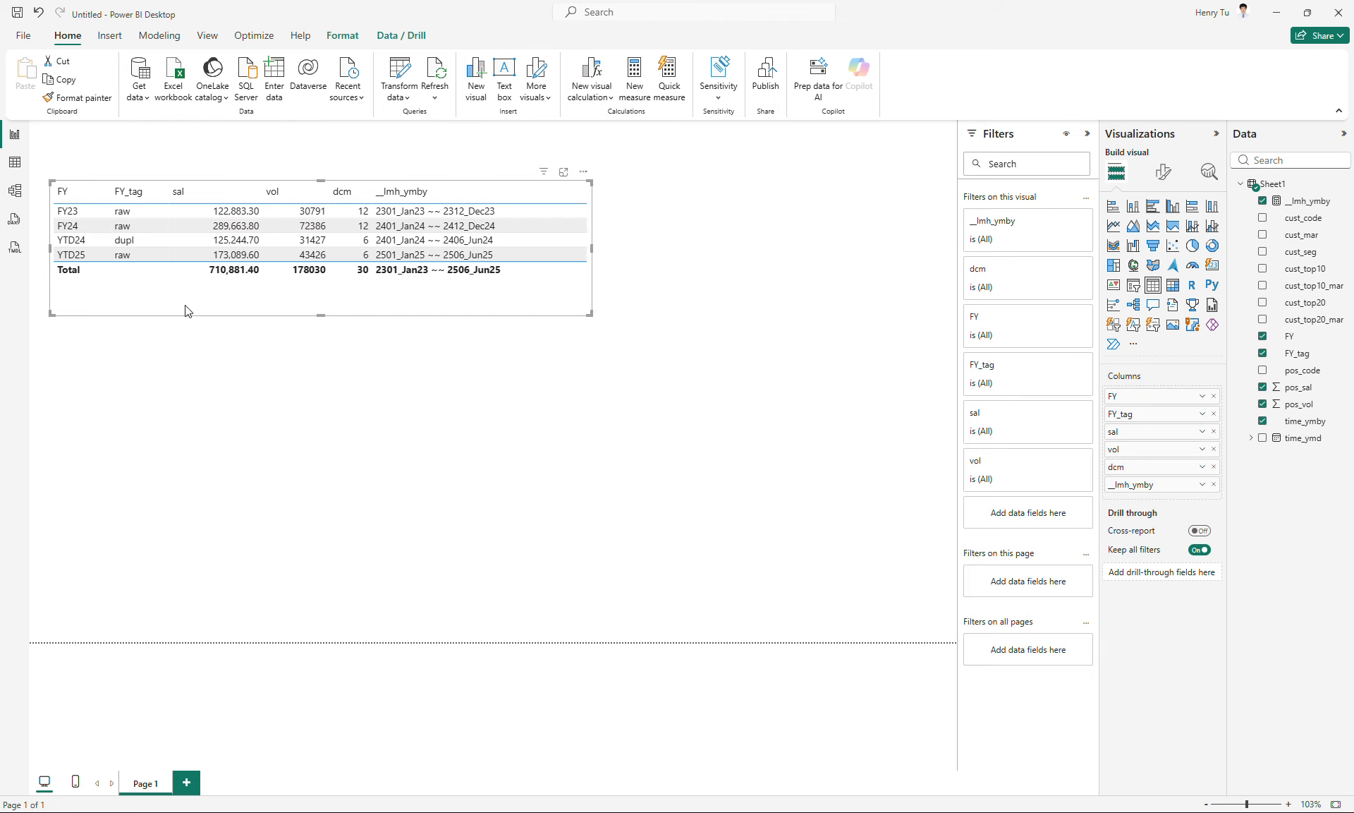
- Duplicate the table visual, place the copy below the original and filter the copy's FY_tag to raw
key("ctrl+c")
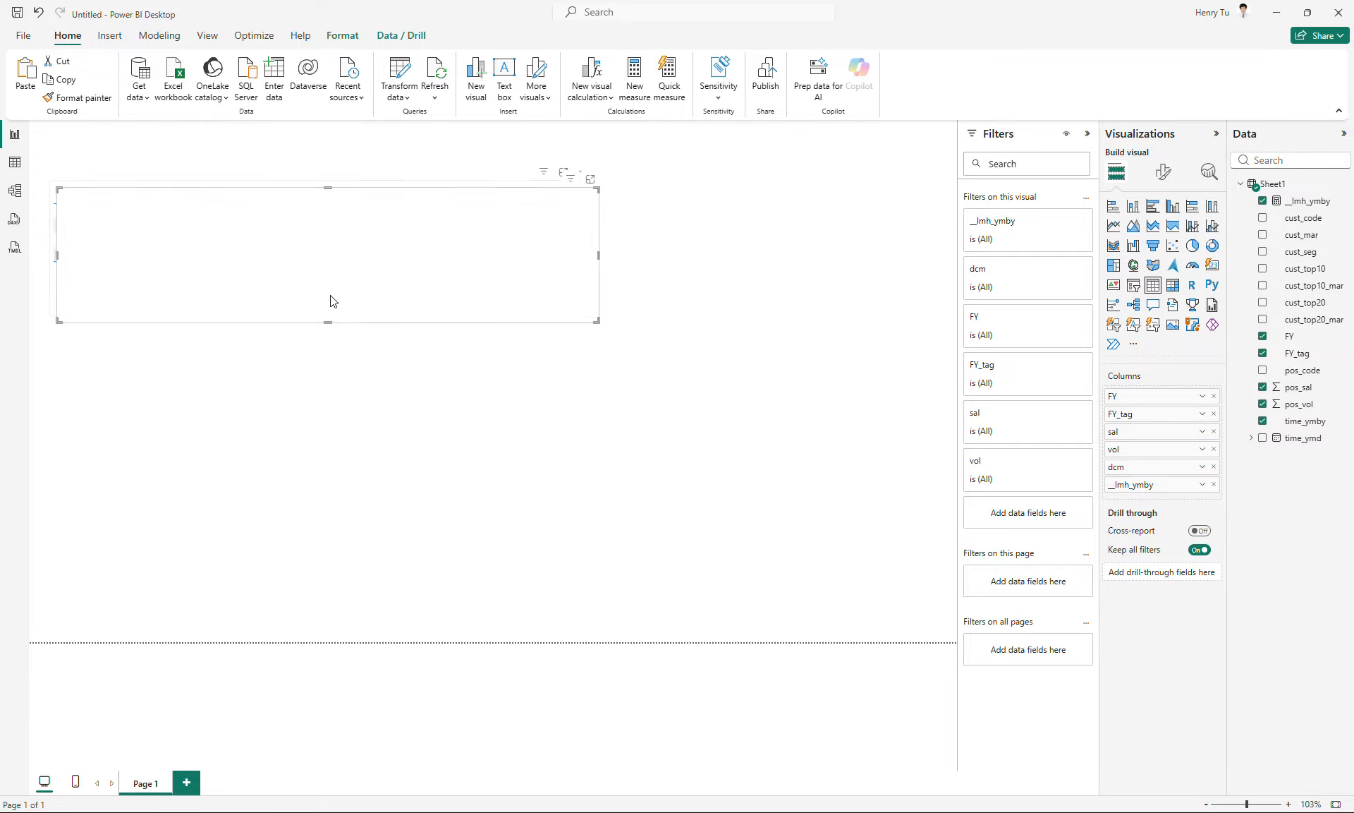
key("ctrl+v")
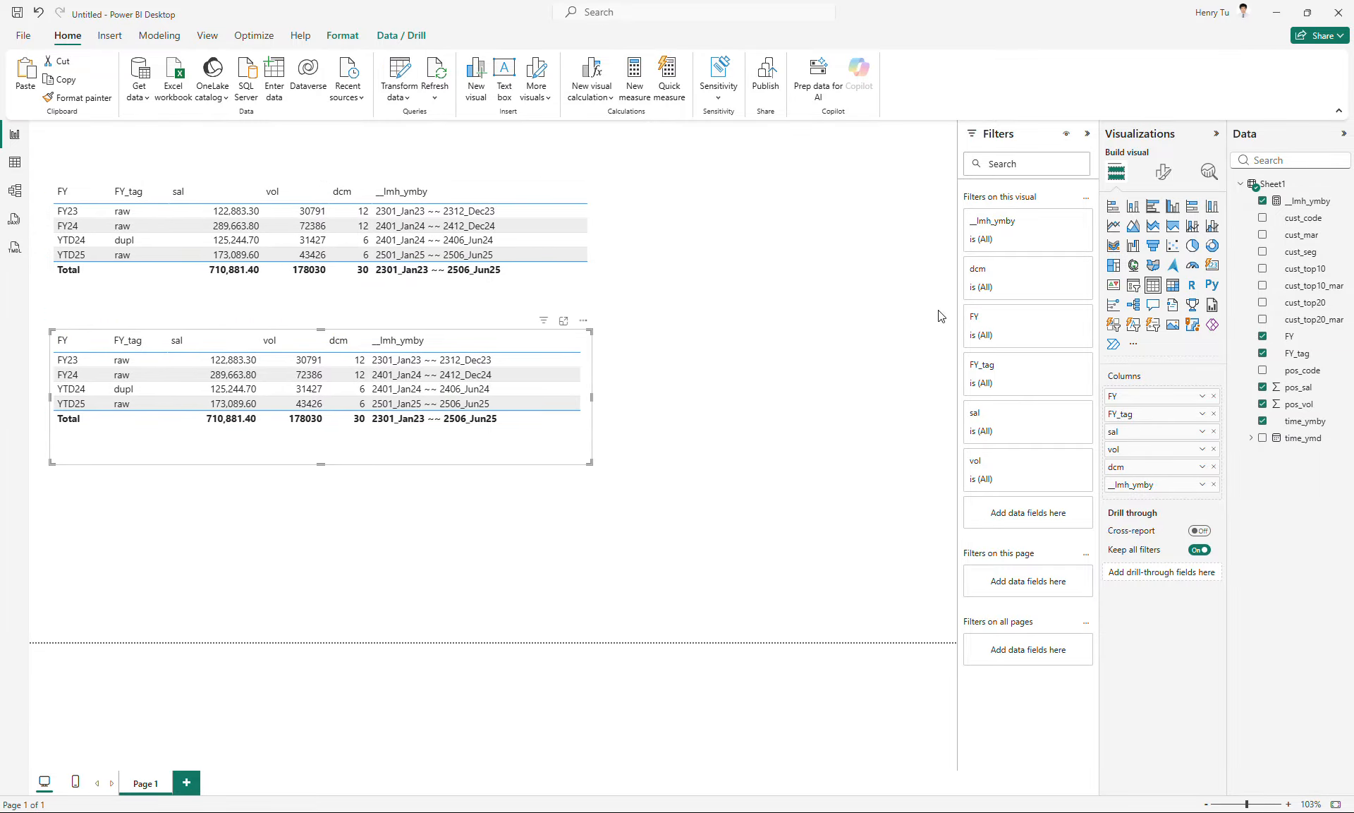
left_click(997, 372)
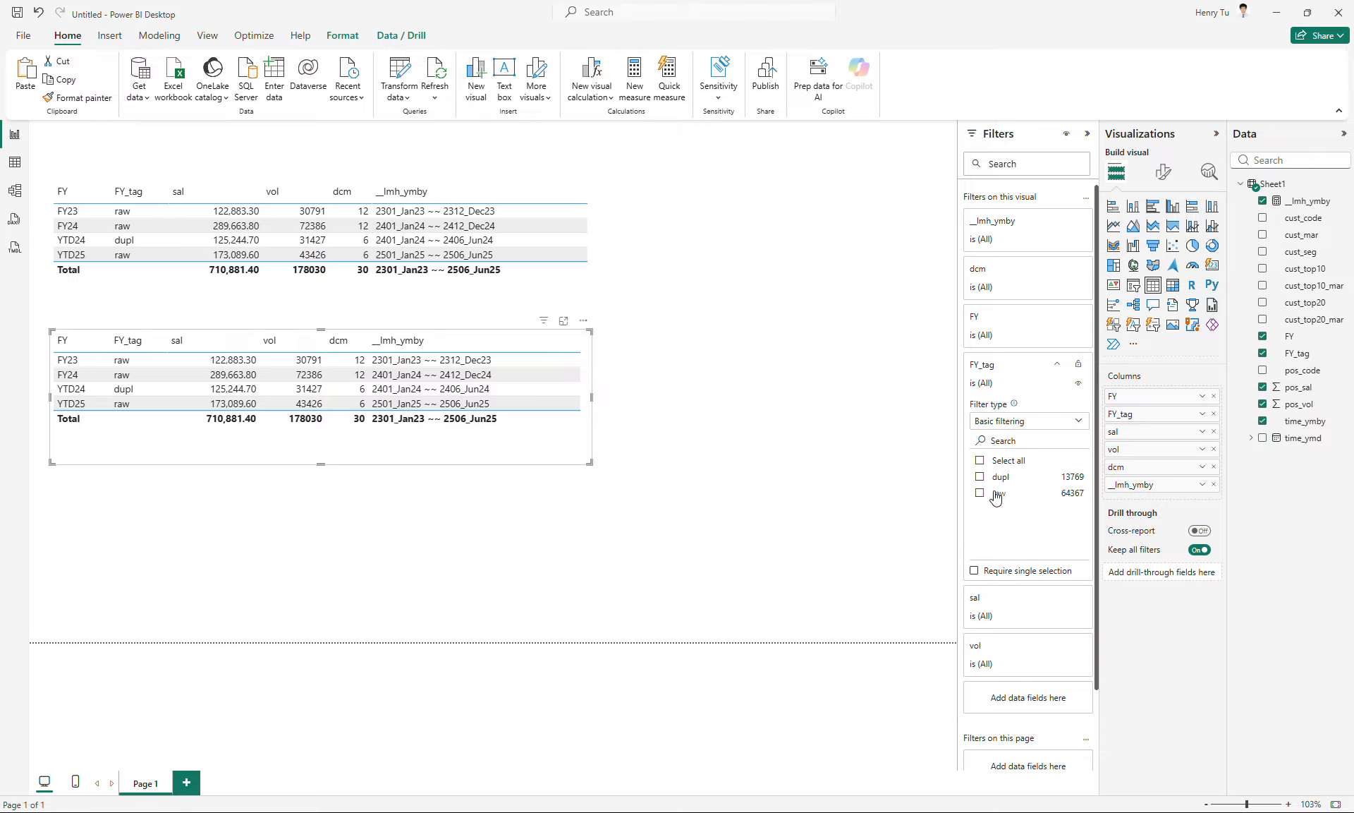
left_click(991, 494)
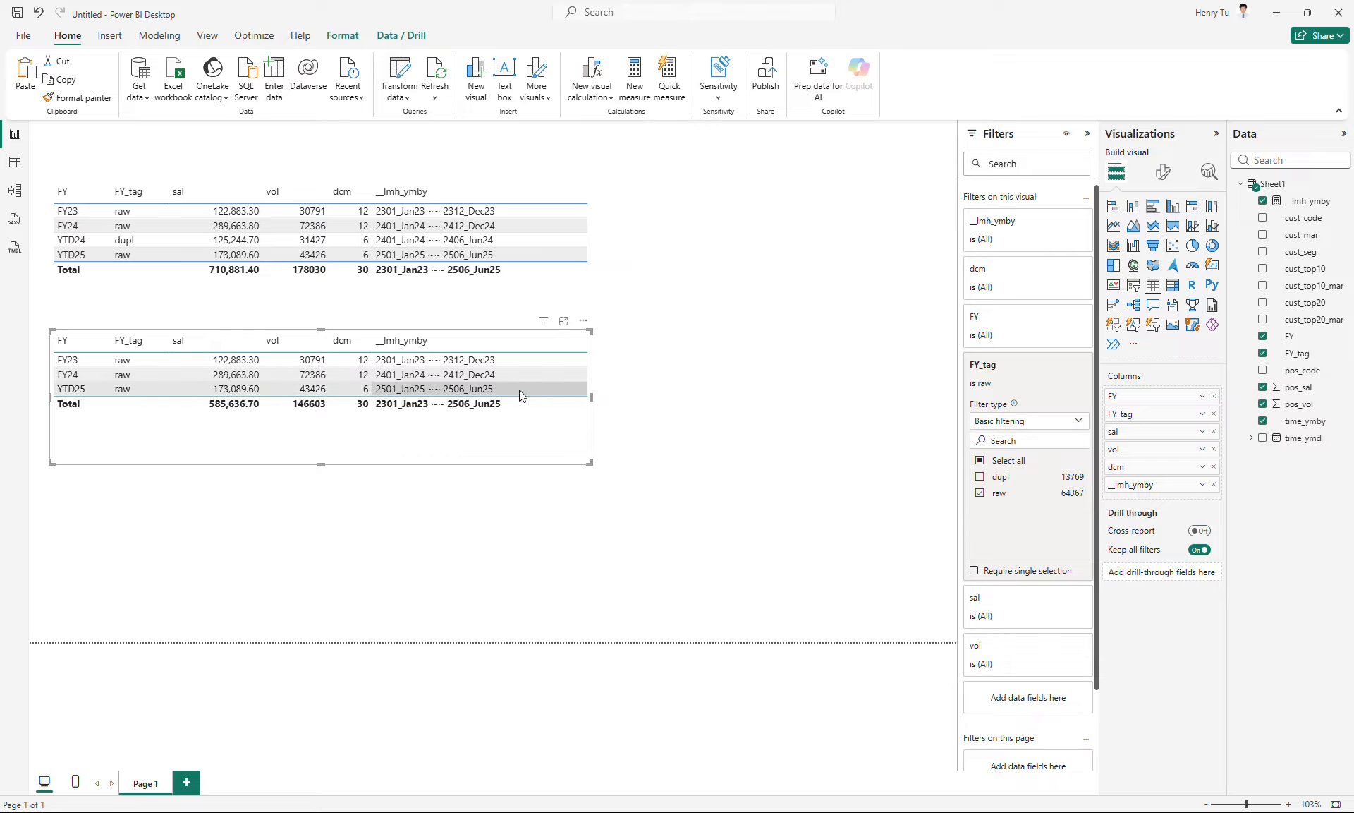
- Narrow both table visuals to about the same width so their columns line up
left_click_drag(591, 396, 507, 398)
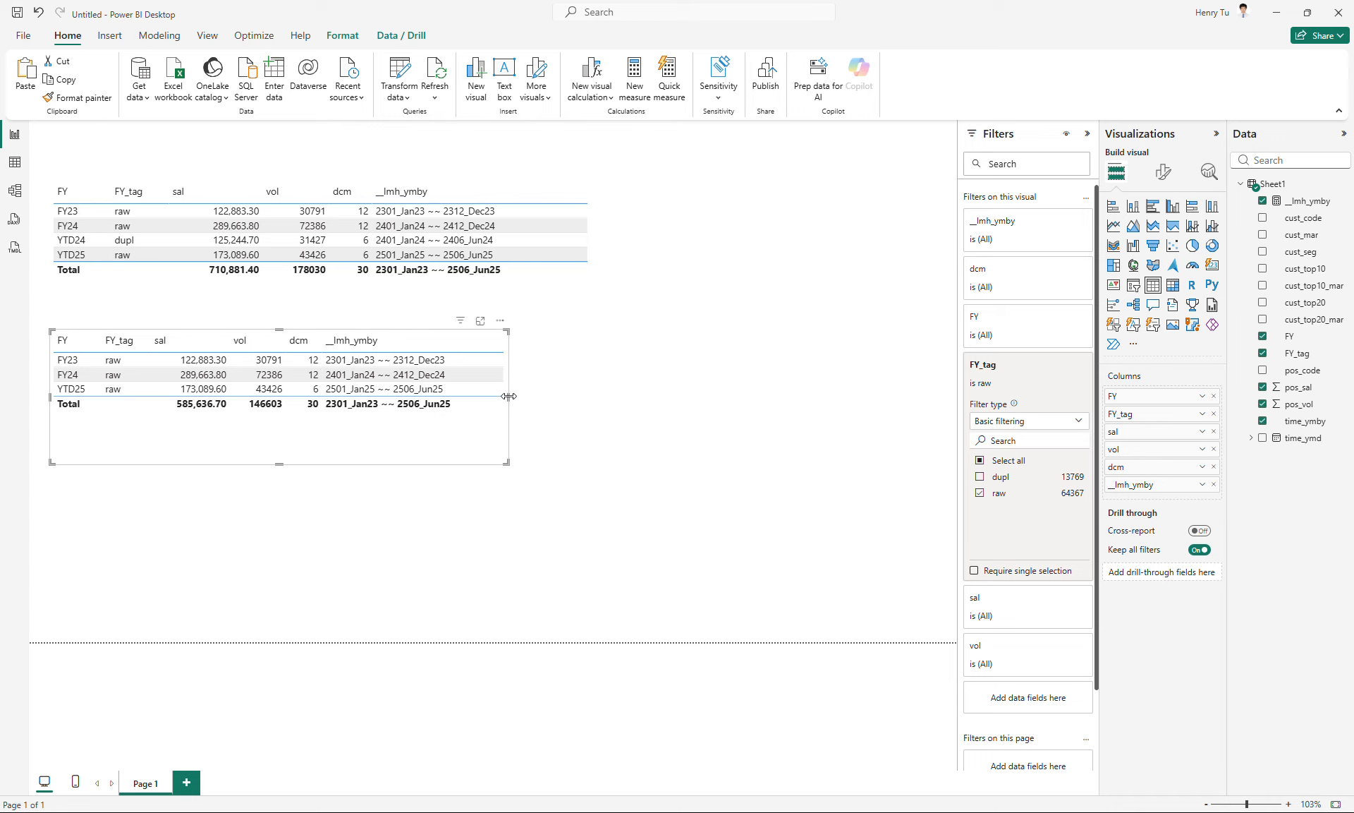
left_click(548, 287)
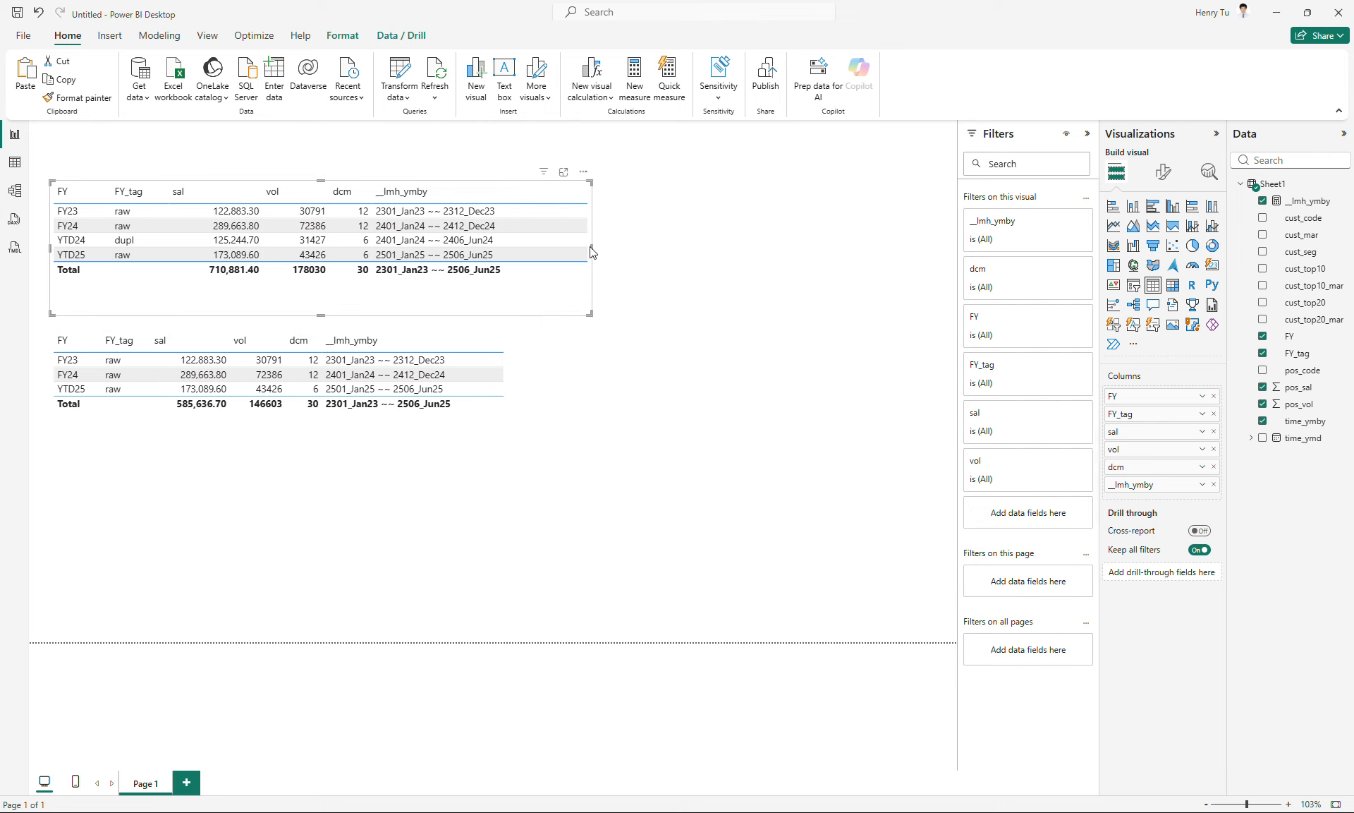
left_click_drag(592, 246, 467, 255)
left_click(492, 451)
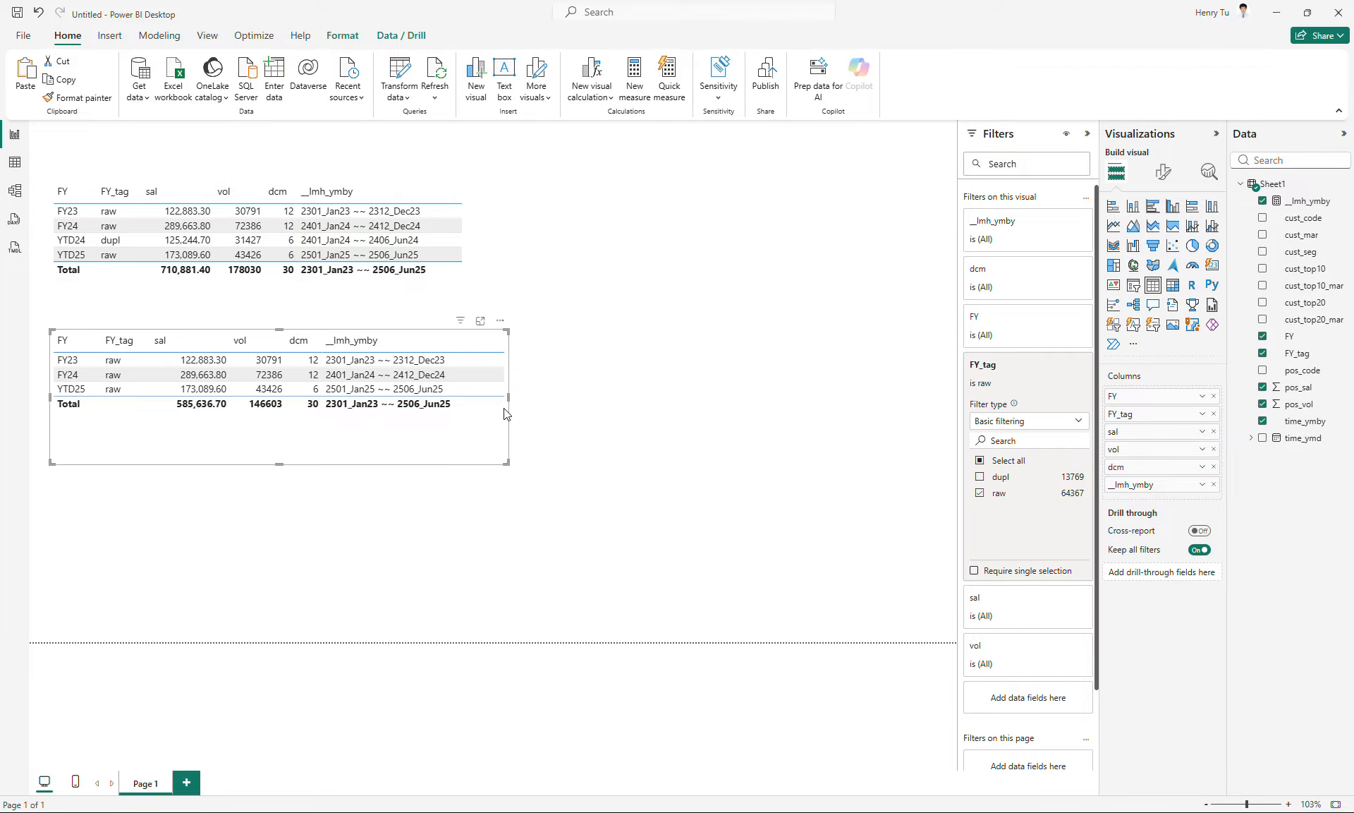
left_click_drag(508, 399, 462, 399)
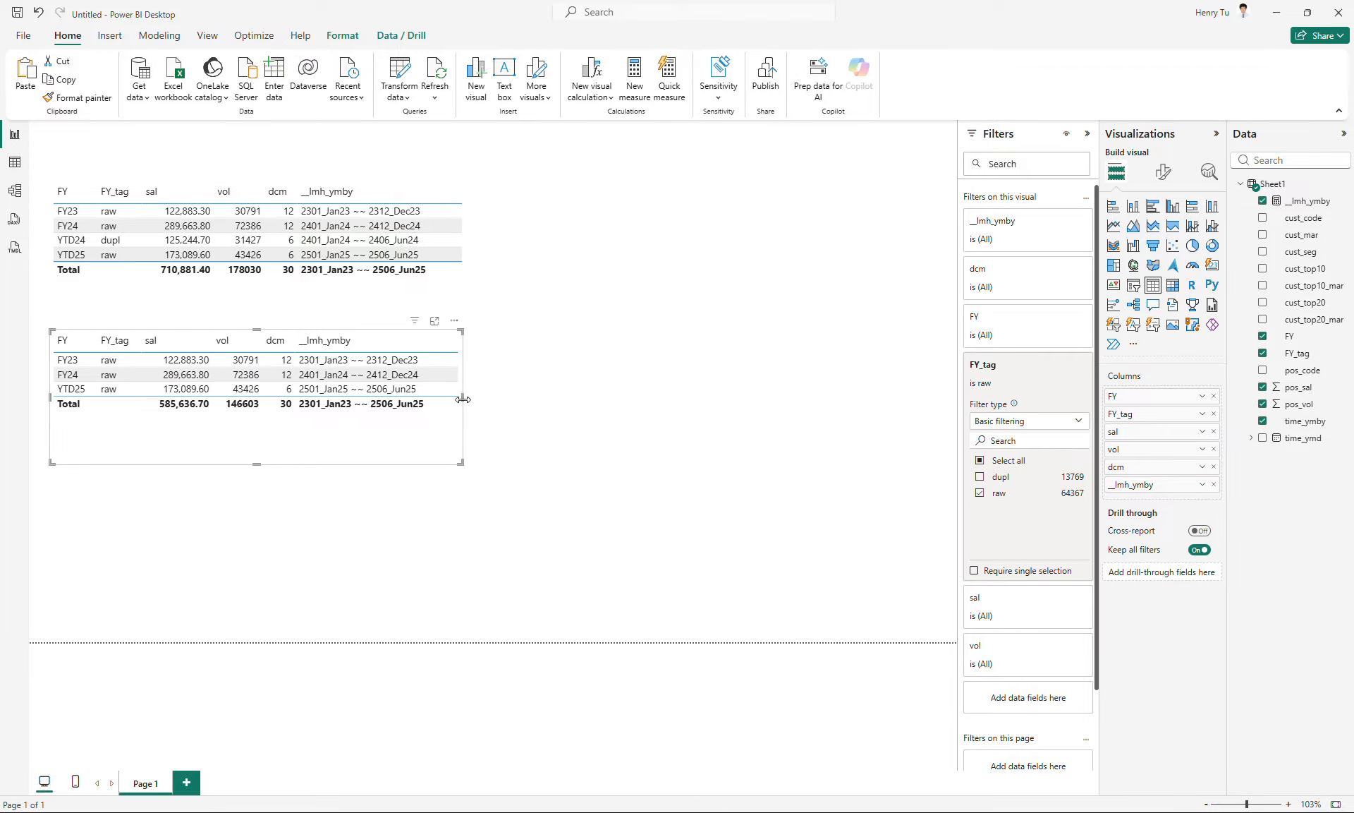
- Insert an empty matrix visual and place it beside the first table on the page's right half
left_click(536, 413)
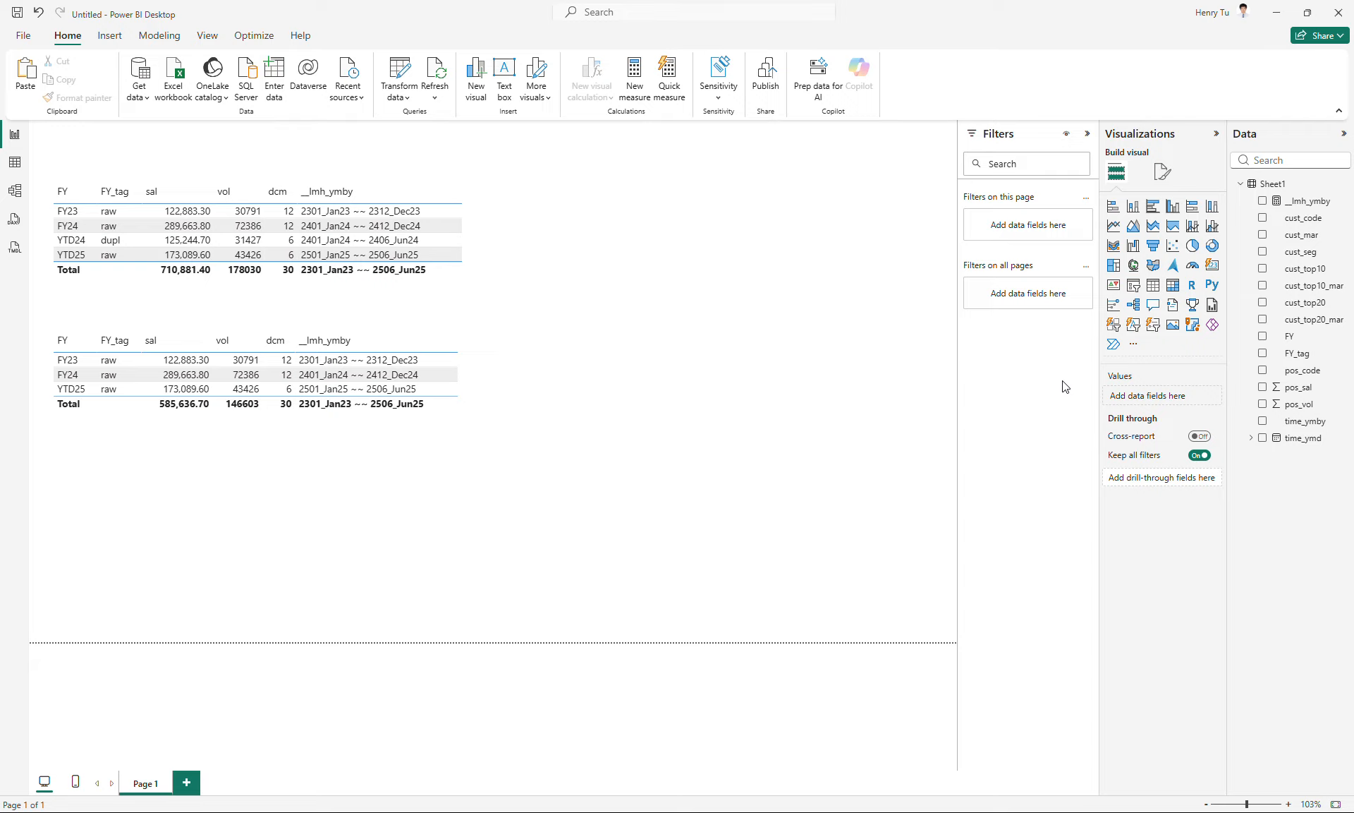
left_click(1173, 286)
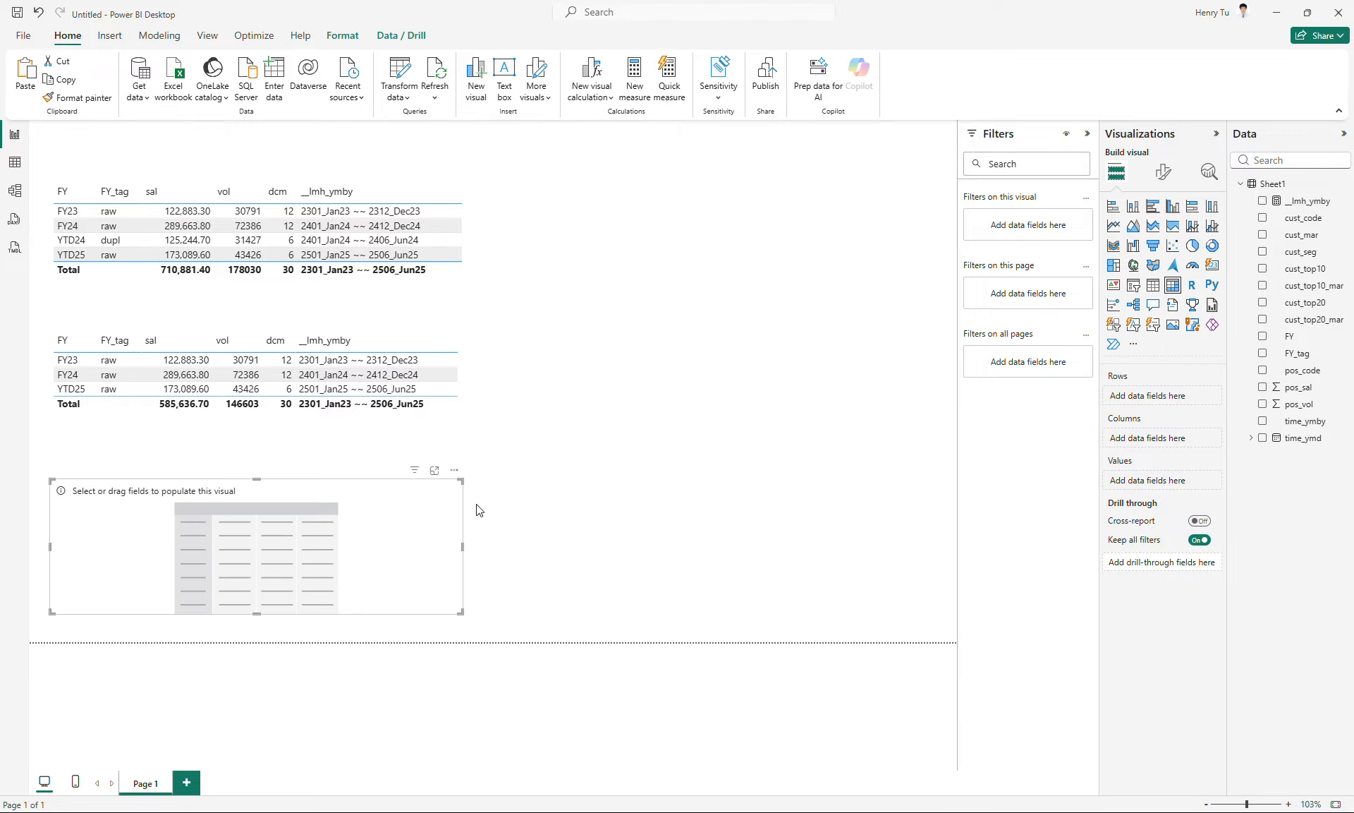
left_click_drag(402, 526, 874, 203)
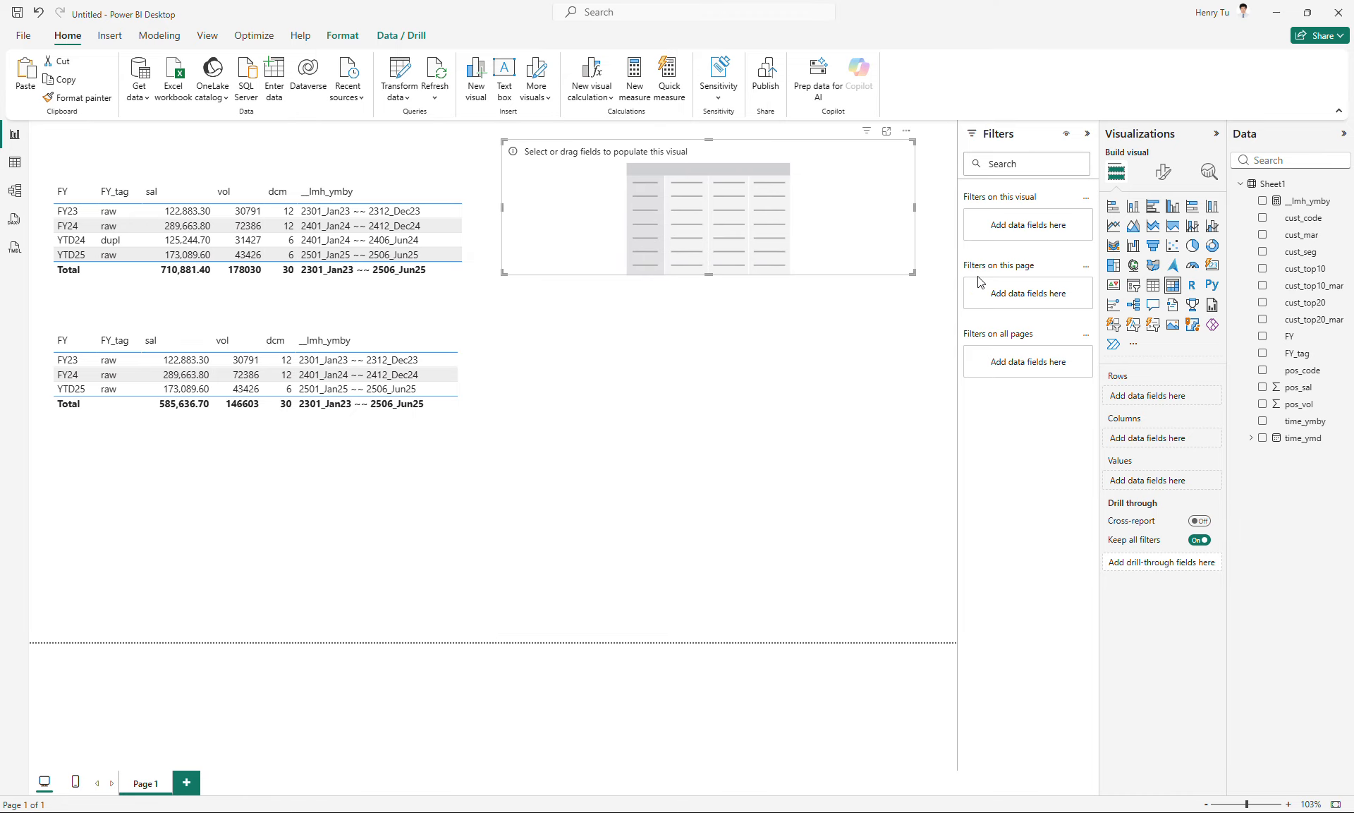
- Populate the matrix with FY as rows, cust_mar as columns and the sum of pos_sal as values
left_click(1263, 338)
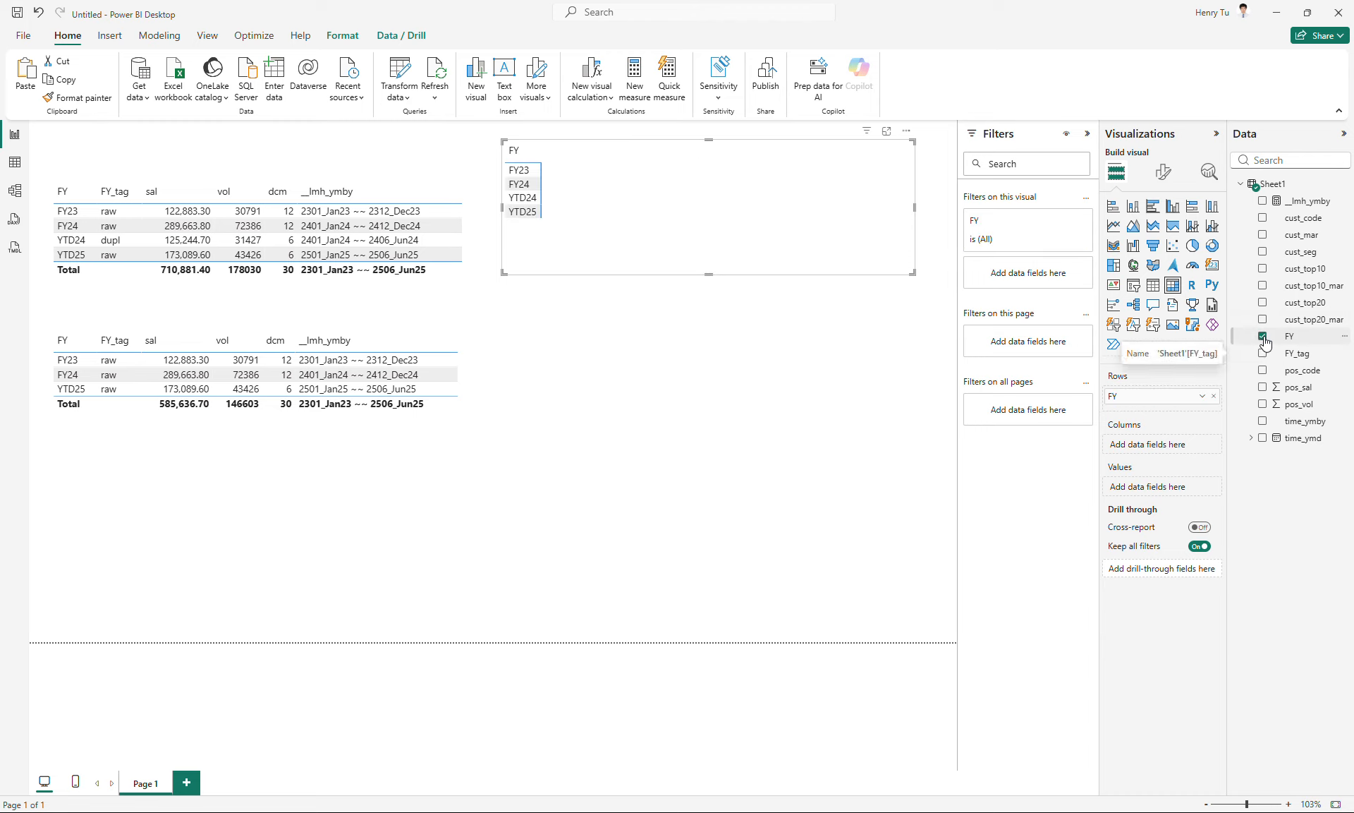
left_click(1263, 236)
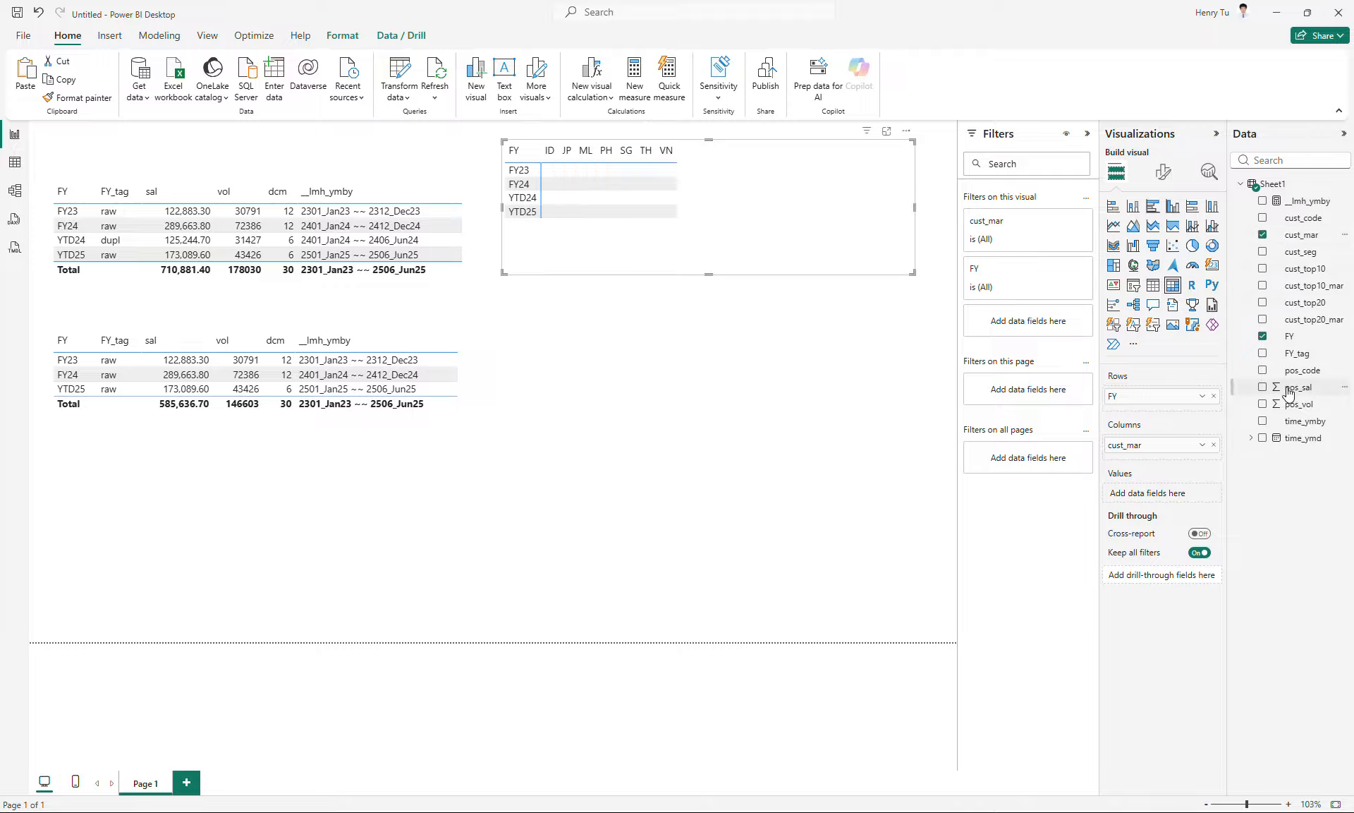
left_click(1264, 388)
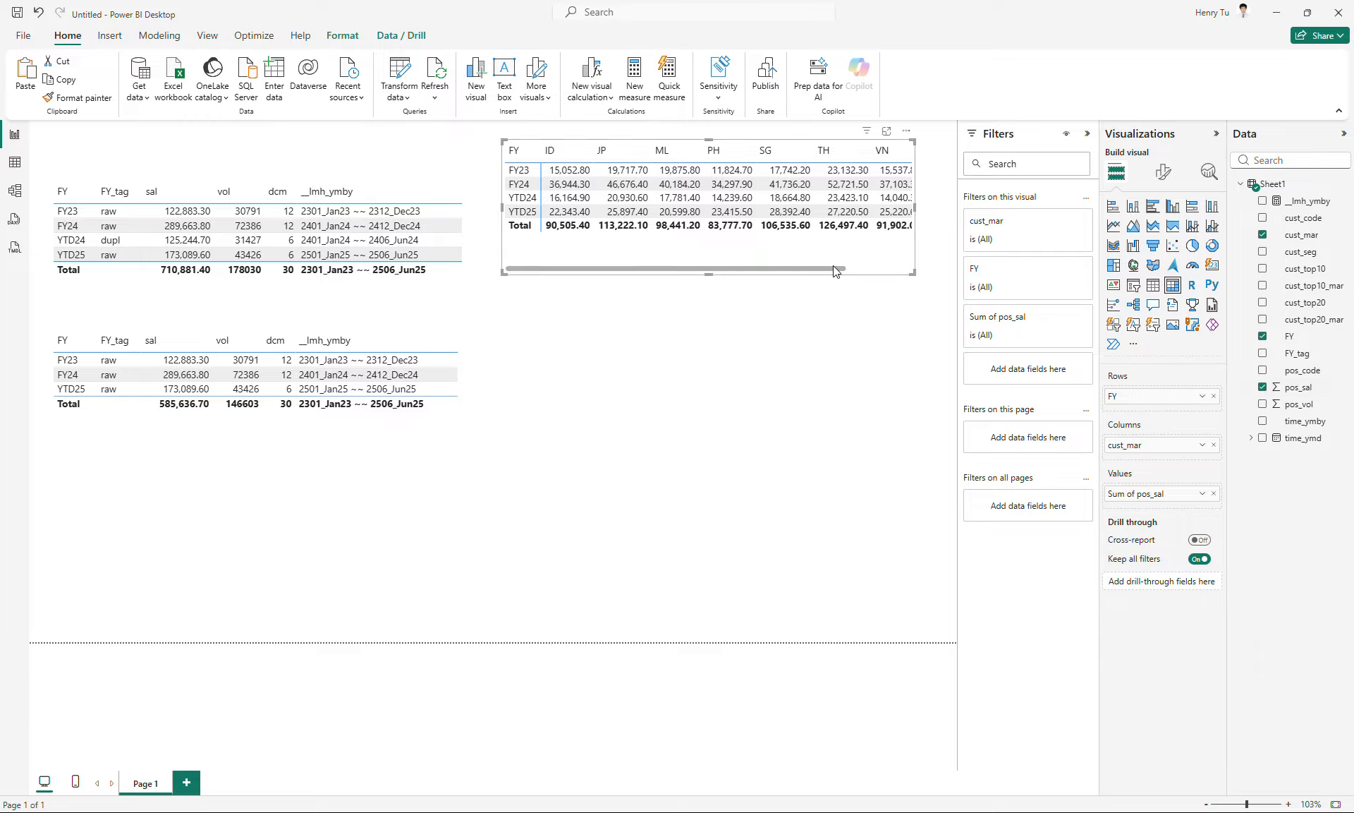
- Swap the matrix fields so cust_mar is in rows and FY in columns, and resize the matrix to show every market
left_click(1162, 173)
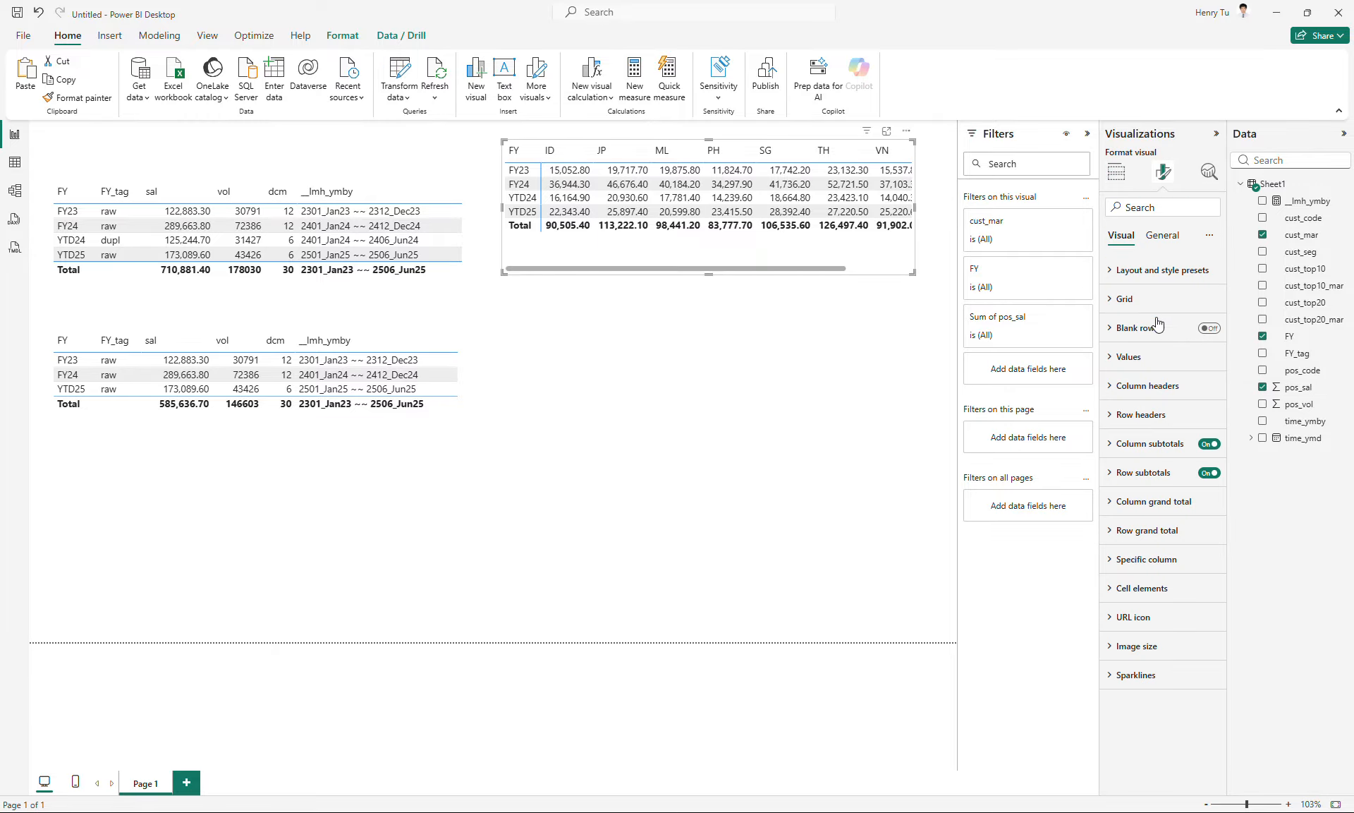
left_click(1156, 240)
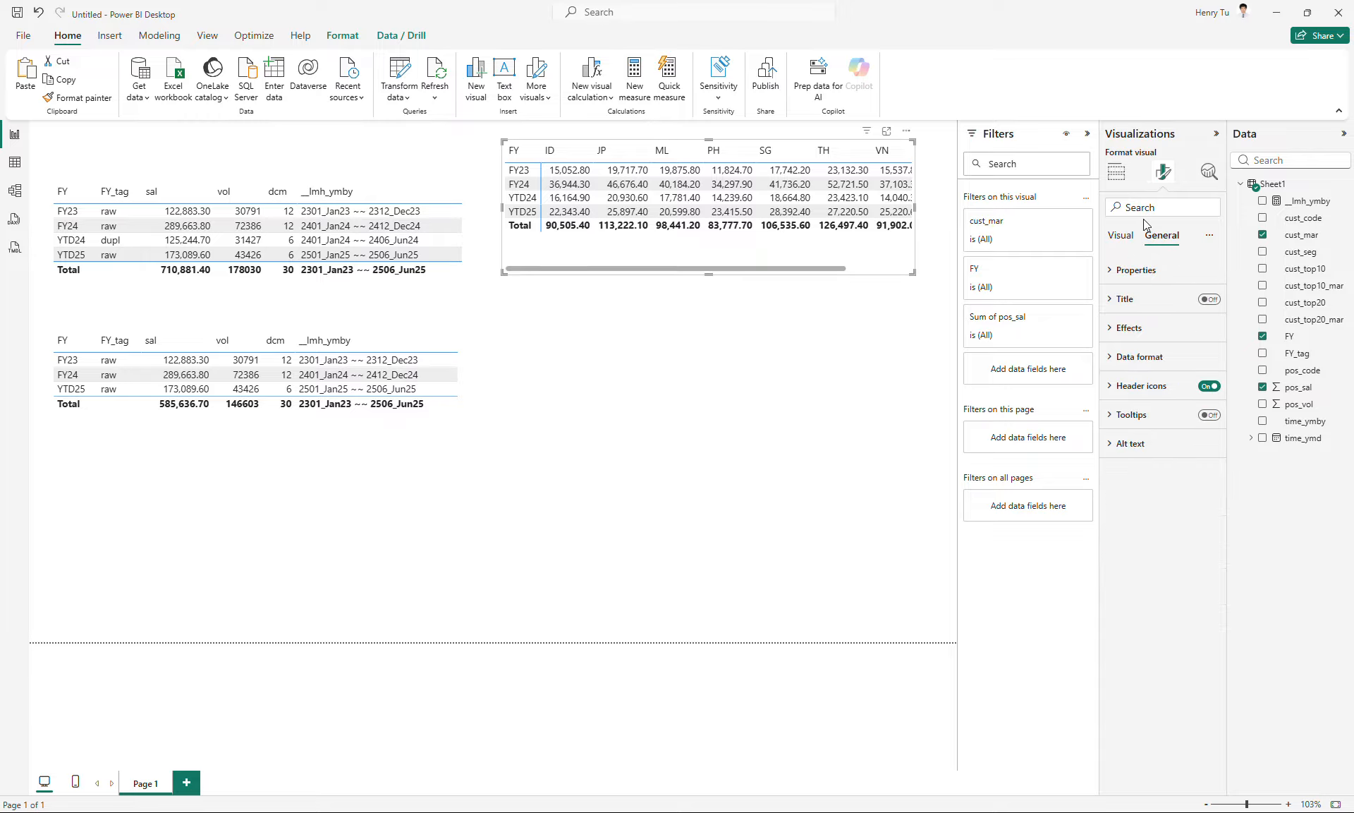
left_click(1118, 173)
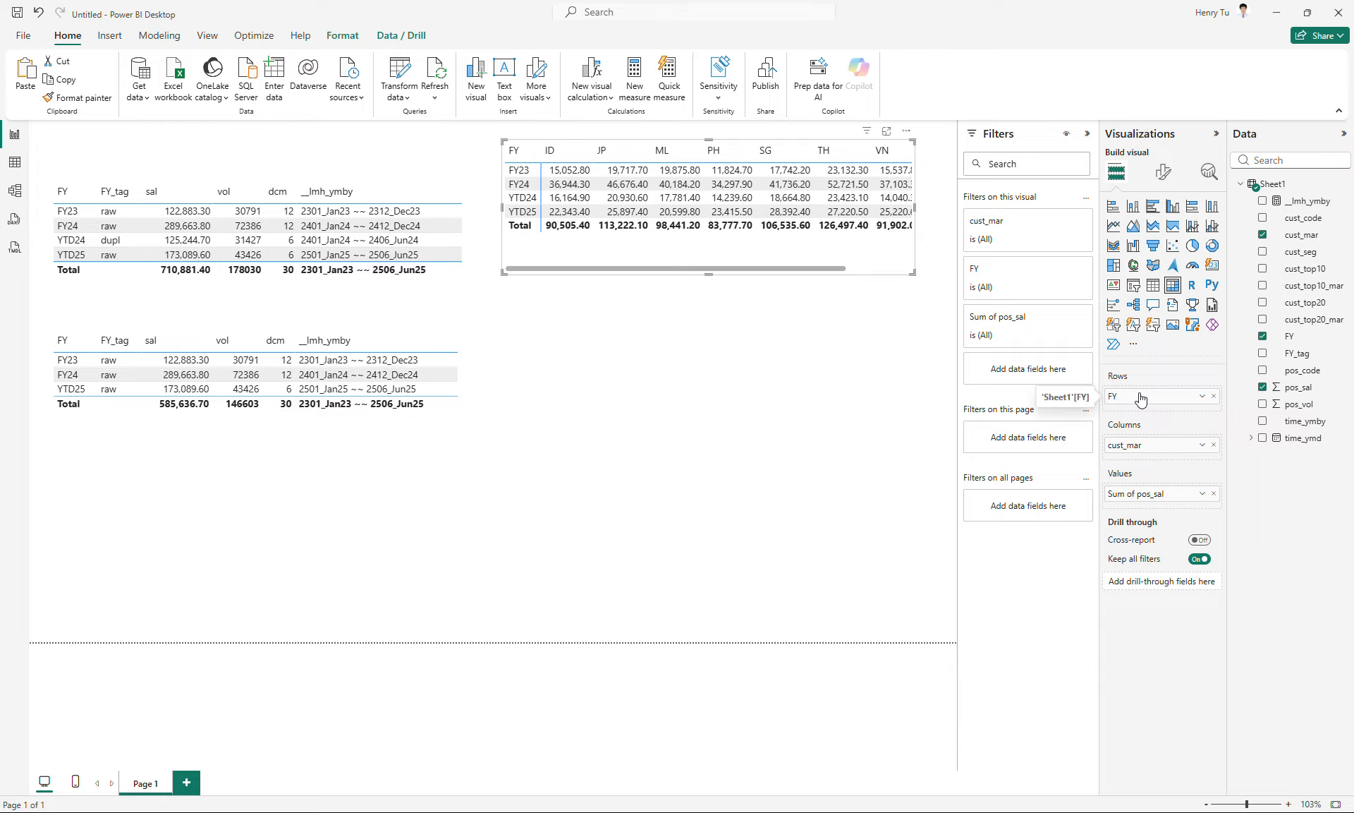
mouse_move(1142, 395)
left_mouse_down()
mouse_move(1152, 457)
mouse_move(1141, 395)
left_mouse_up()
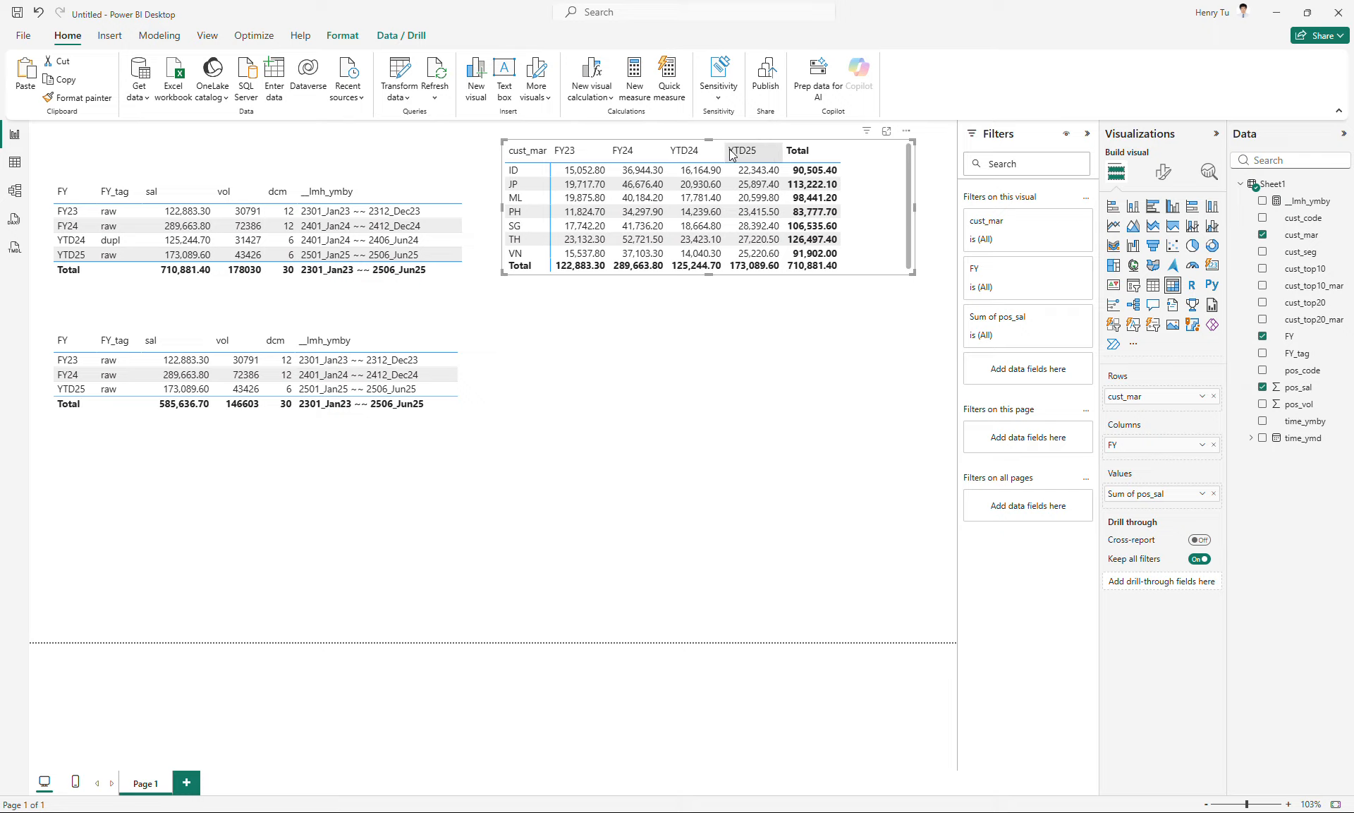
left_click_drag(914, 273, 869, 278)
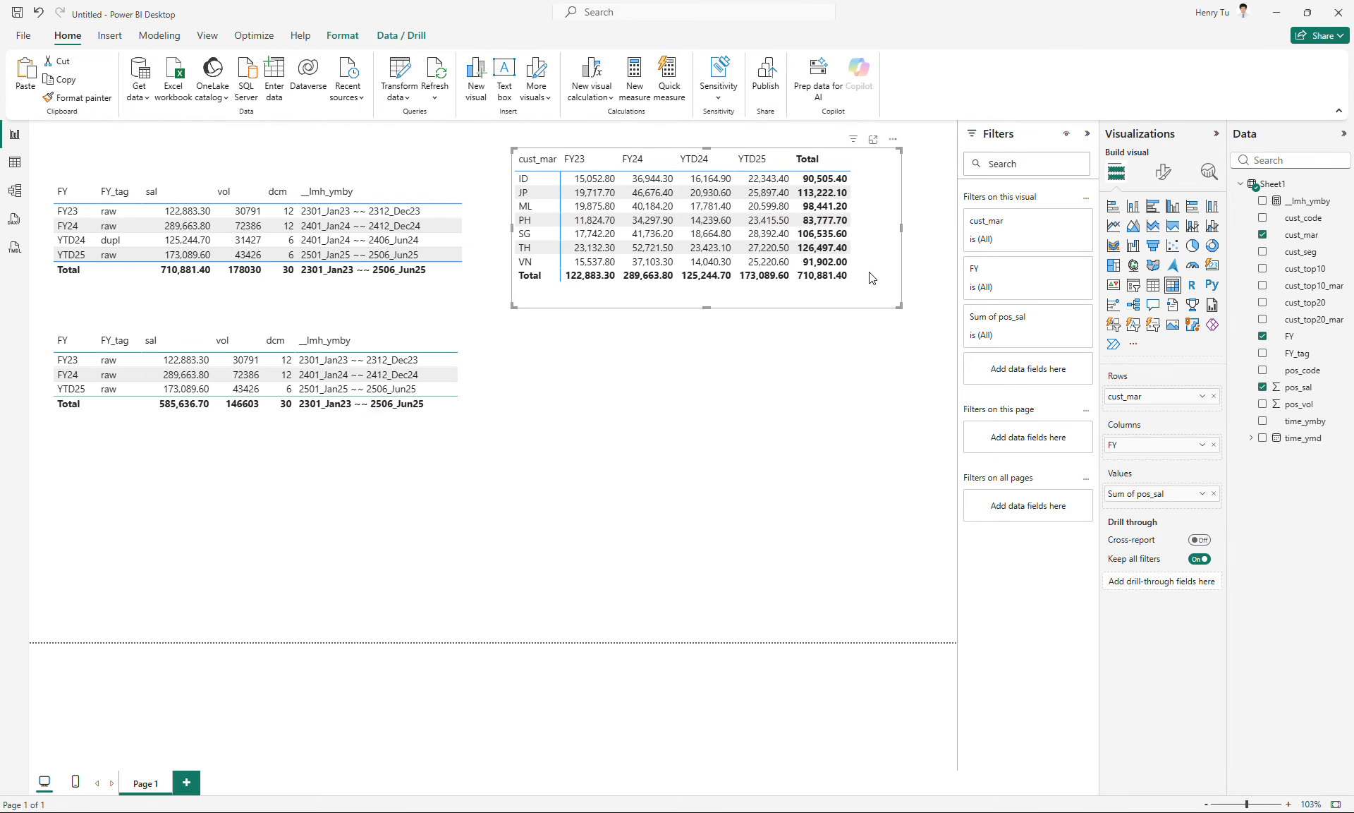
- Duplicate the market matrix below the original, replace the copy's row field with cust_seg, and resize it to fit under the original
key("ctrl+c")
key("ctrl+v")
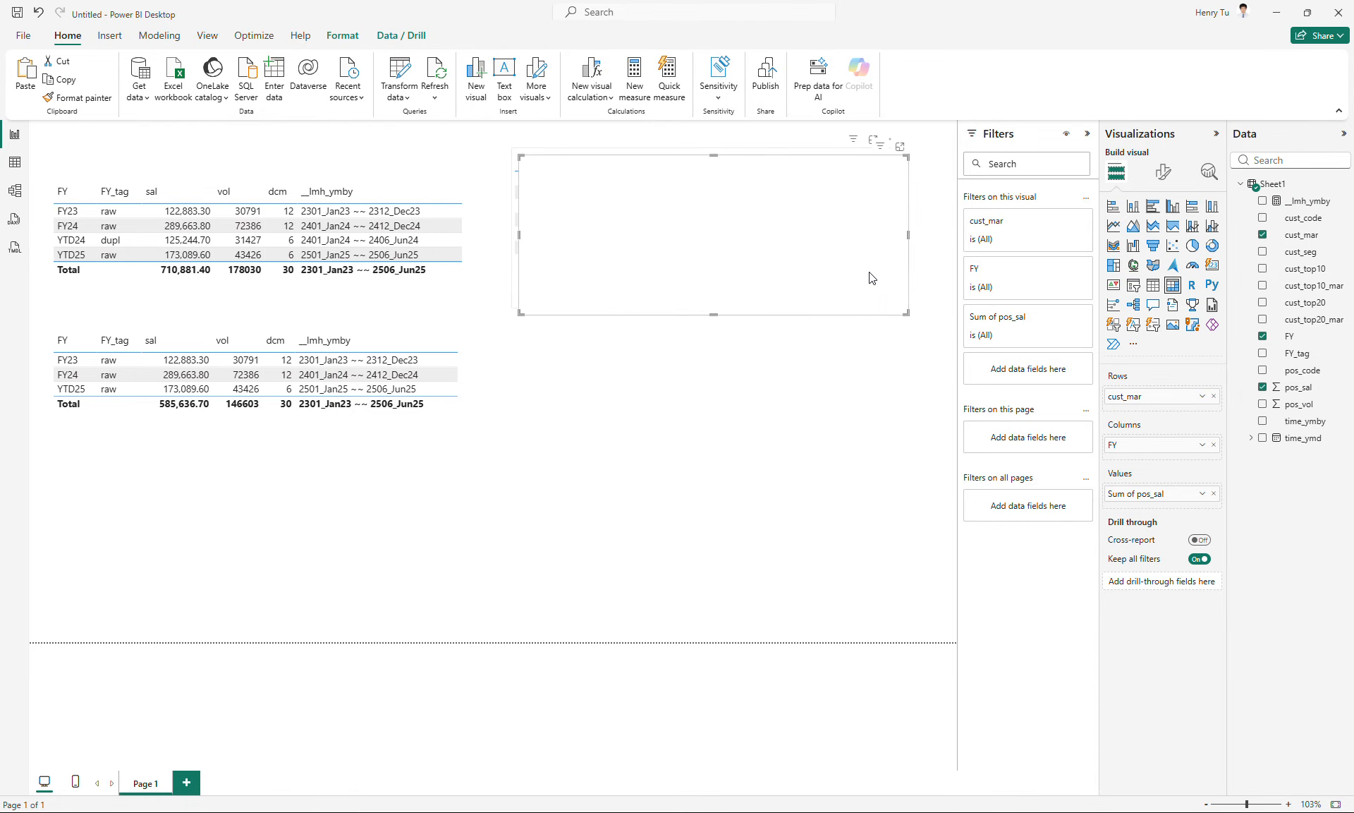
left_click_drag(873, 277, 862, 454)
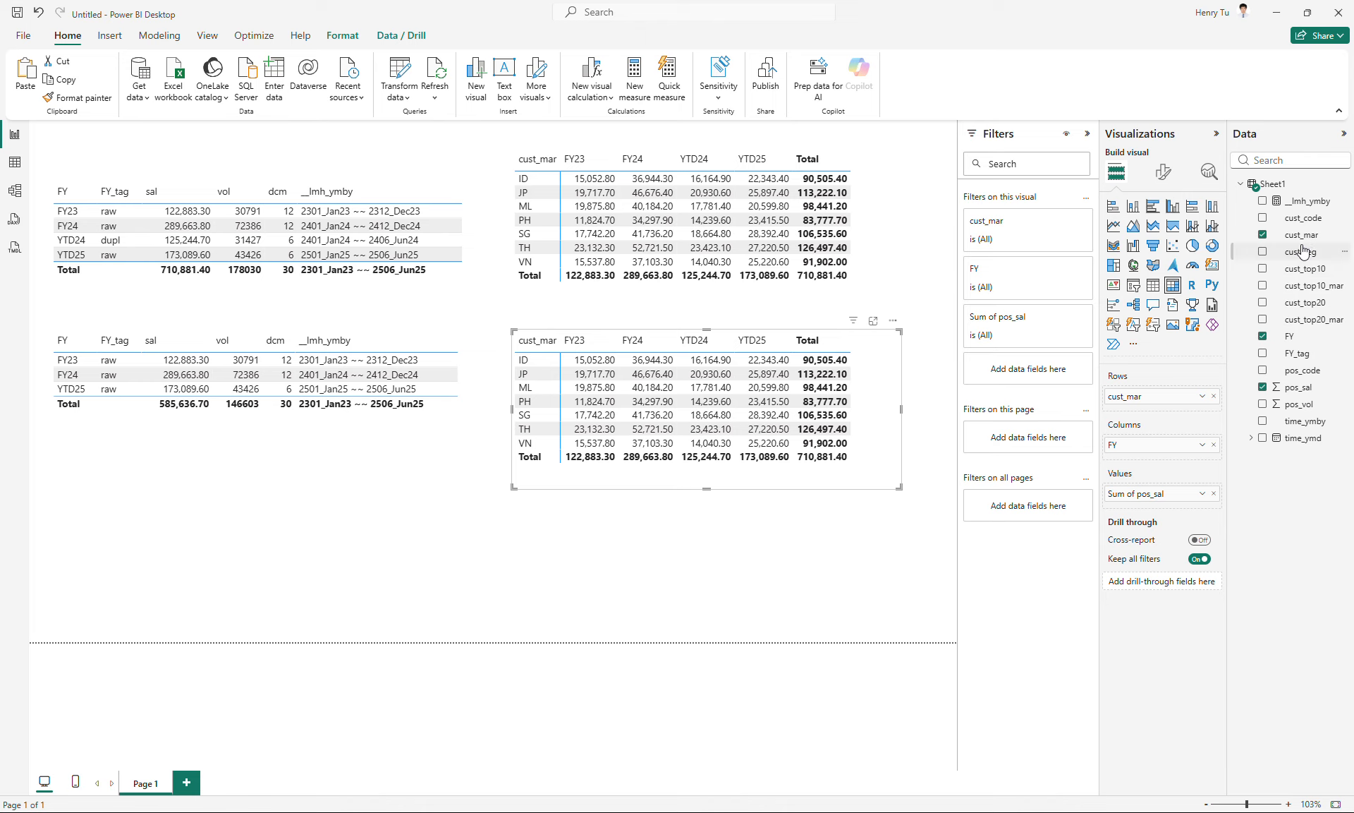
left_click_drag(1296, 260, 1190, 410)
left_click(1214, 397)
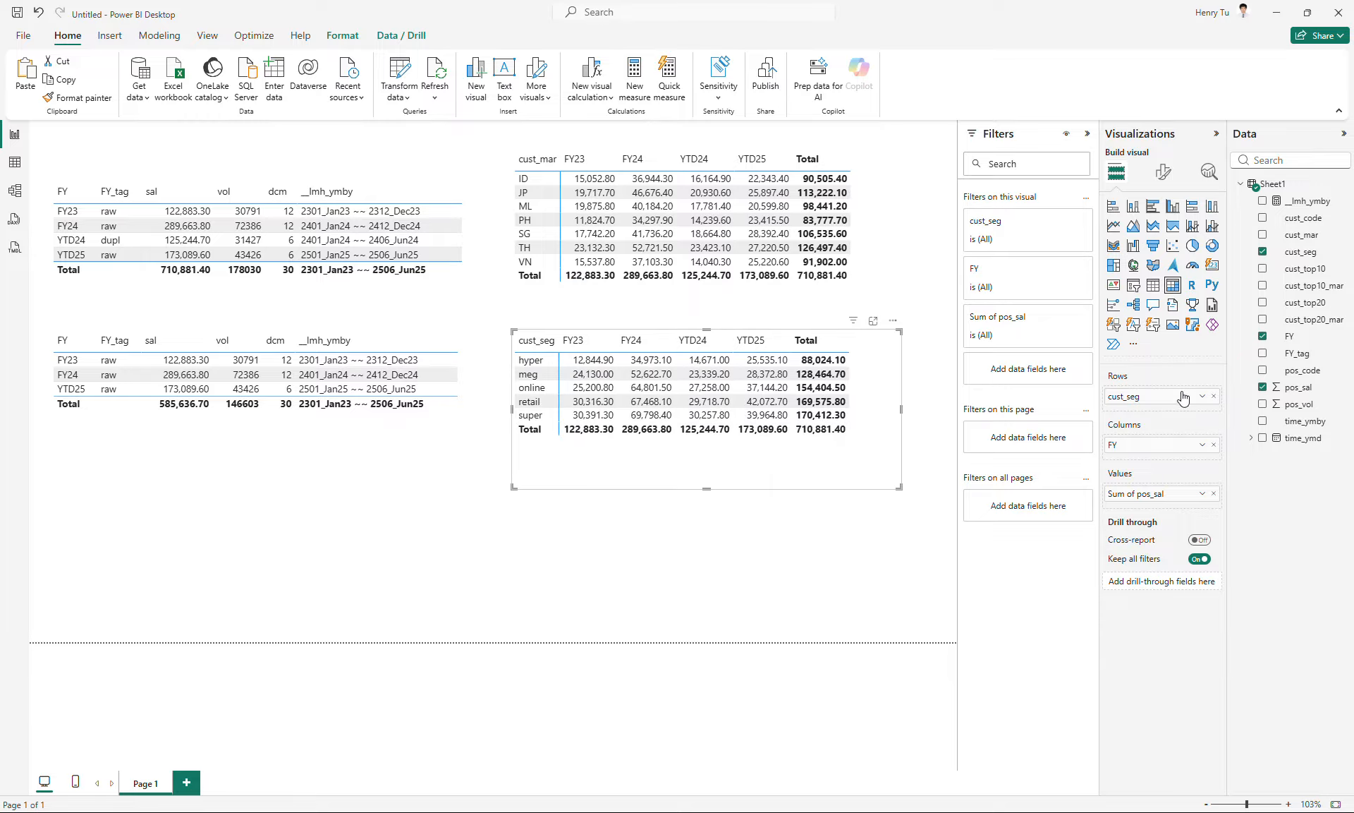
left_click_drag(900, 487, 863, 429)
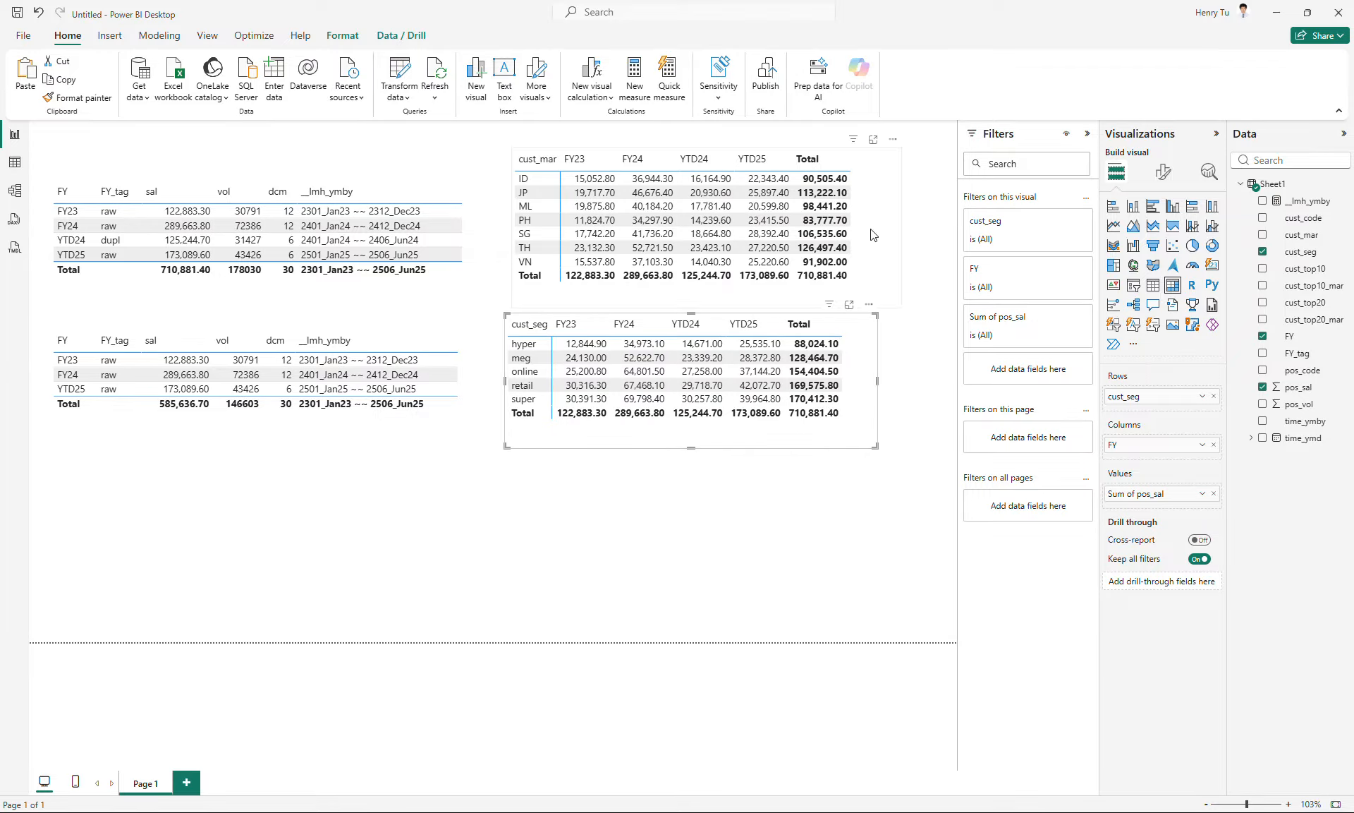
left_click_drag(874, 235, 870, 221)
- Copy the cust_seg matrix onto a new report page, leaving no extra copy on Page 1
left_click_drag(864, 394, 590, 556)
key("ctrl+c")
key("ctrl+v")
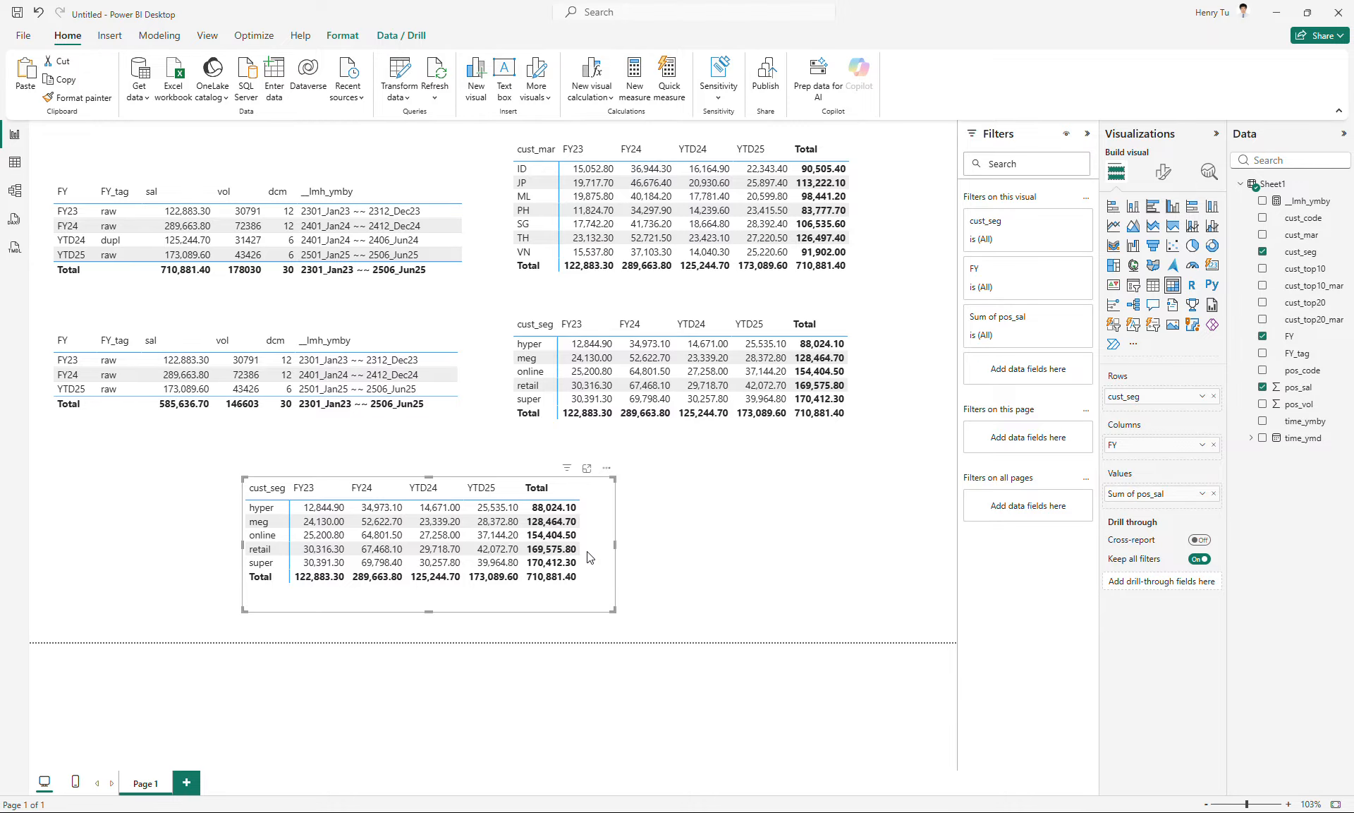
key("Delete")
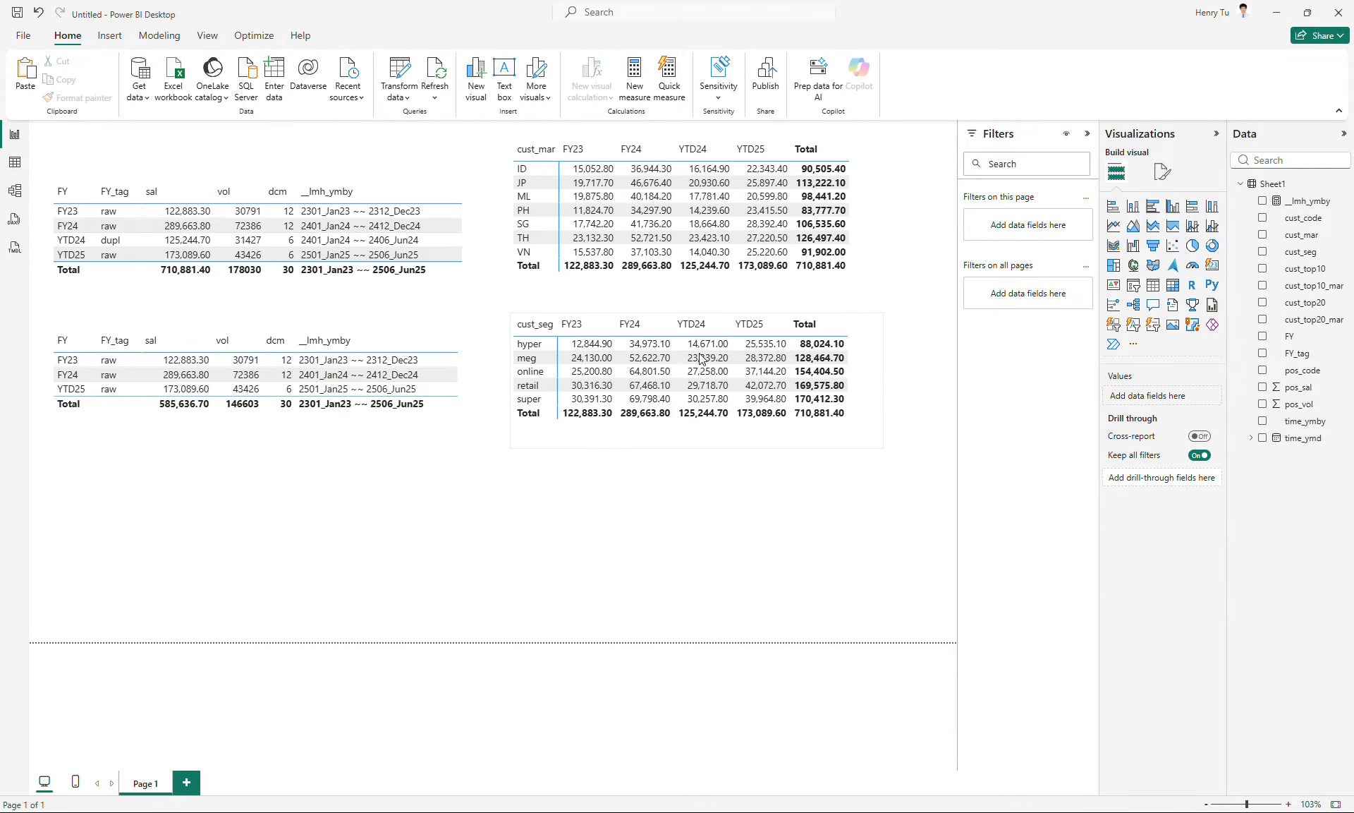
left_click(186, 782)
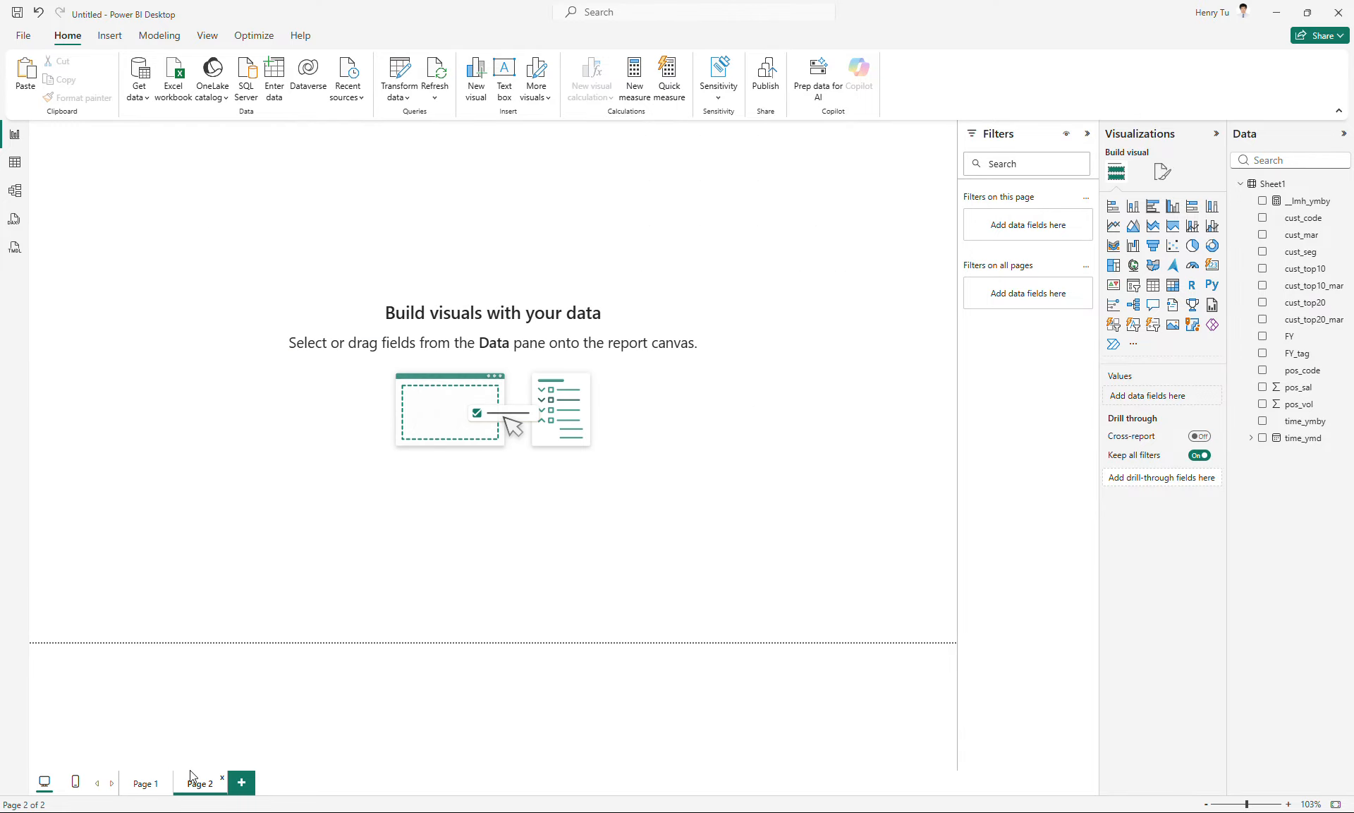
key("ctrl+v")
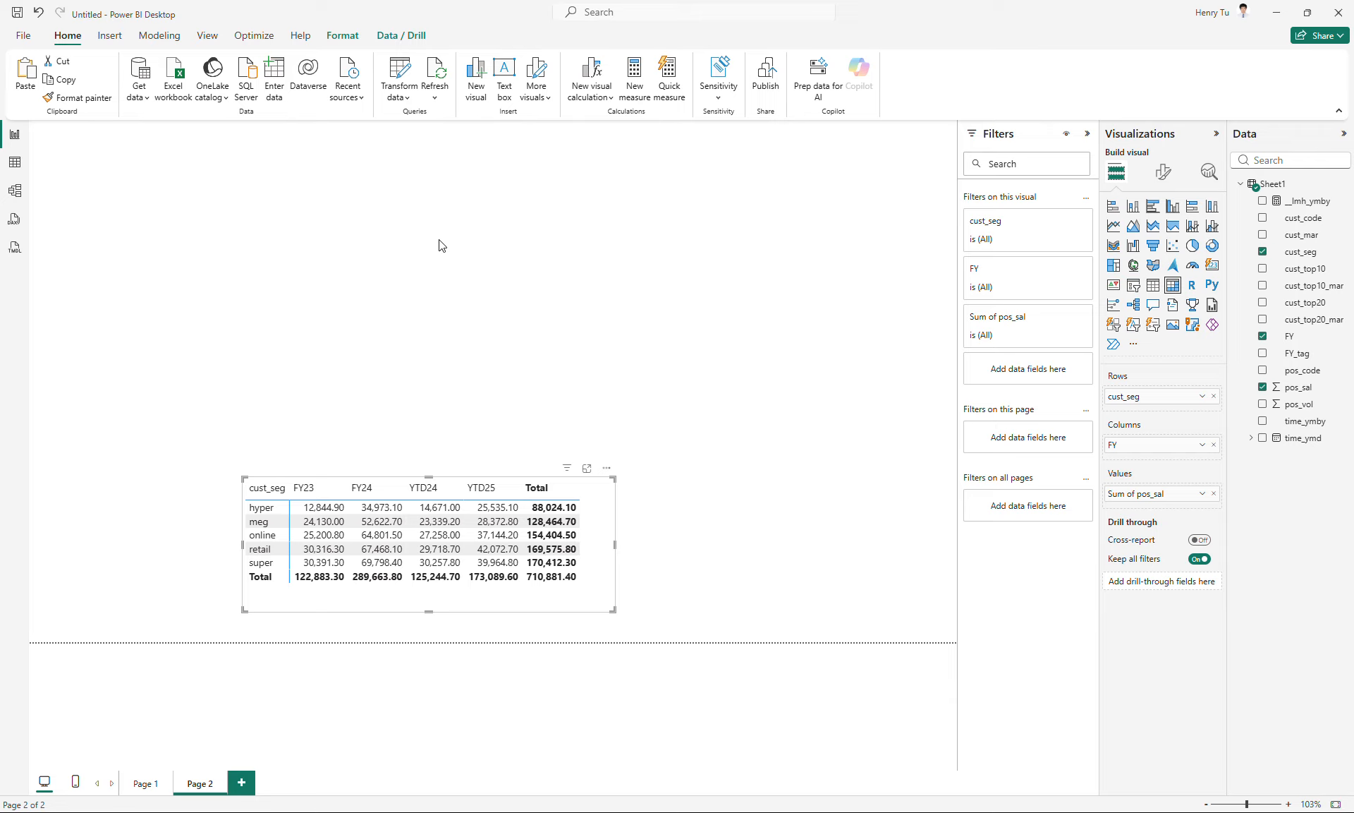
- Move the Page 2 matrix to the page's upper-left corner, set its rows to cust_top10 and enlarge it to show all rows
left_click_drag(597, 567, 422, 244)
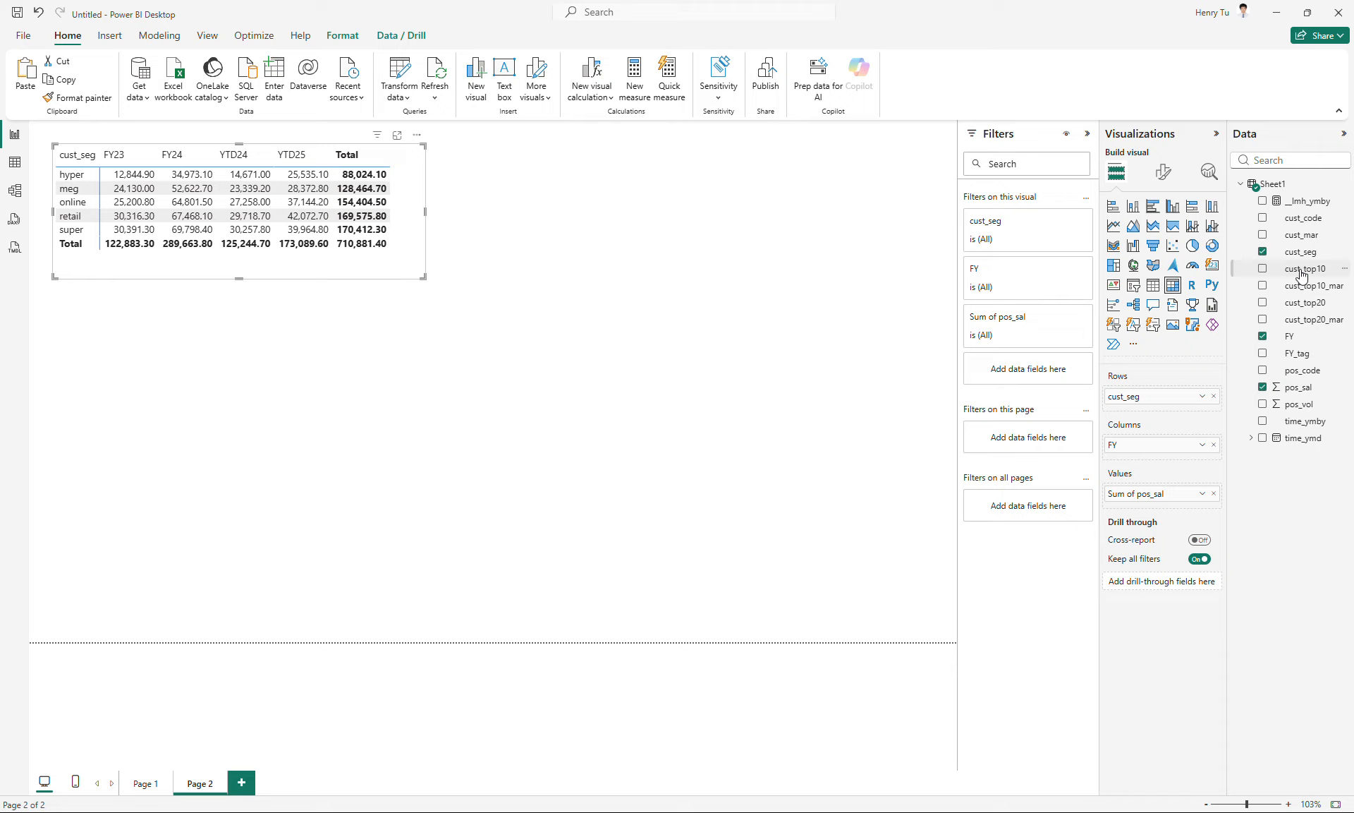
left_click_drag(1301, 273, 1211, 399)
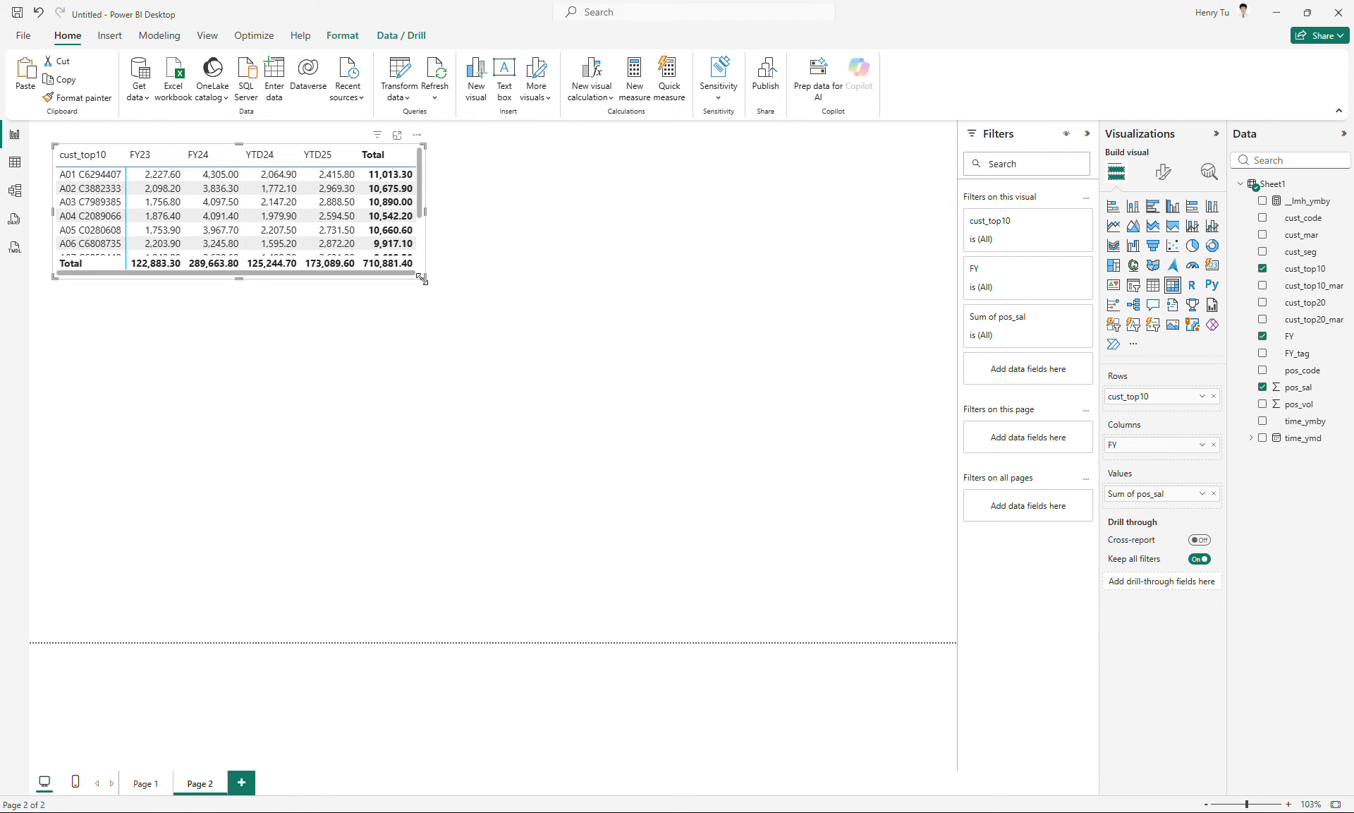
left_click_drag(423, 277, 437, 361)
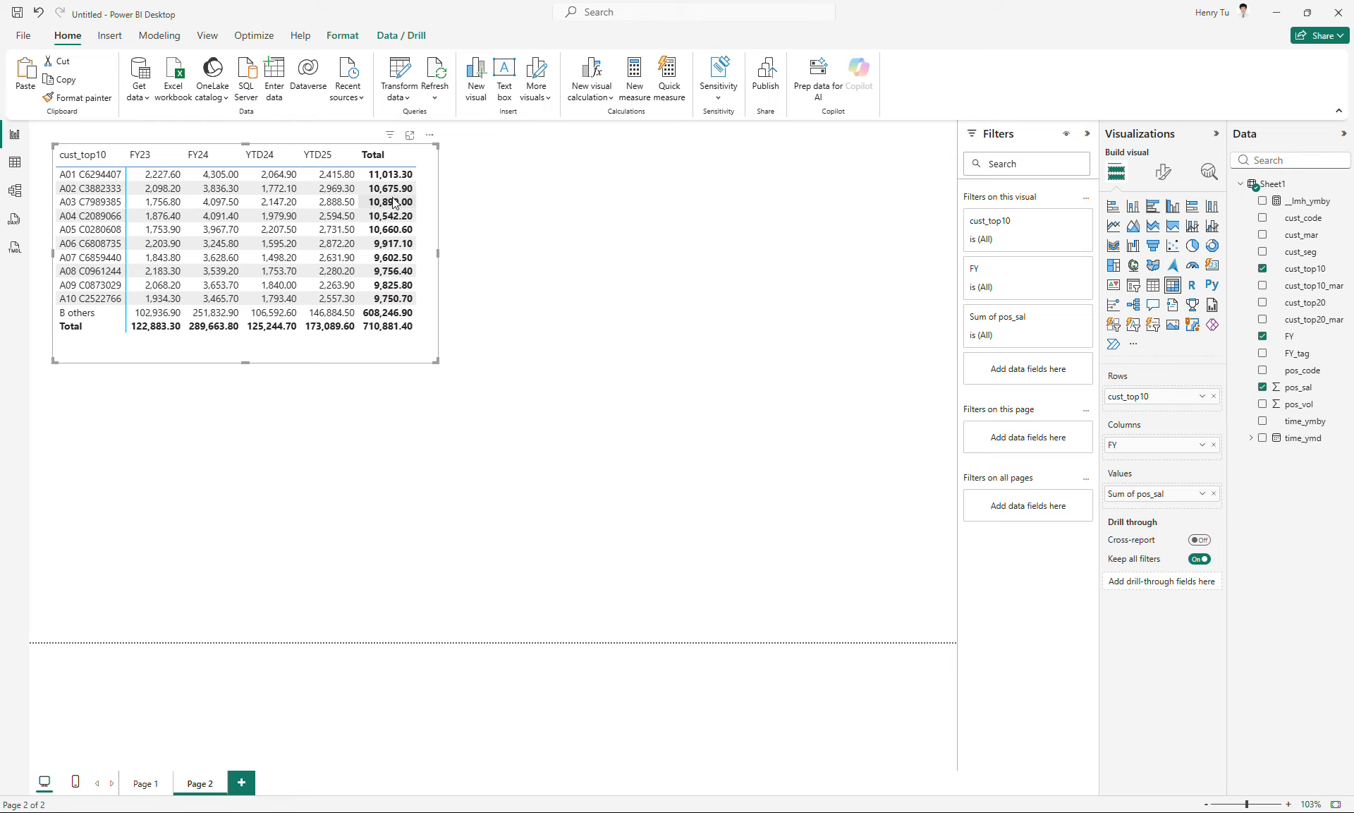
- Duplicate the cust_top10 matrix beside the original, replace the copy's row field with cust_top10_mar and make it taller
left_click_drag(383, 349, 781, 340)
key("ctrl+c")
key("ctrl+v")
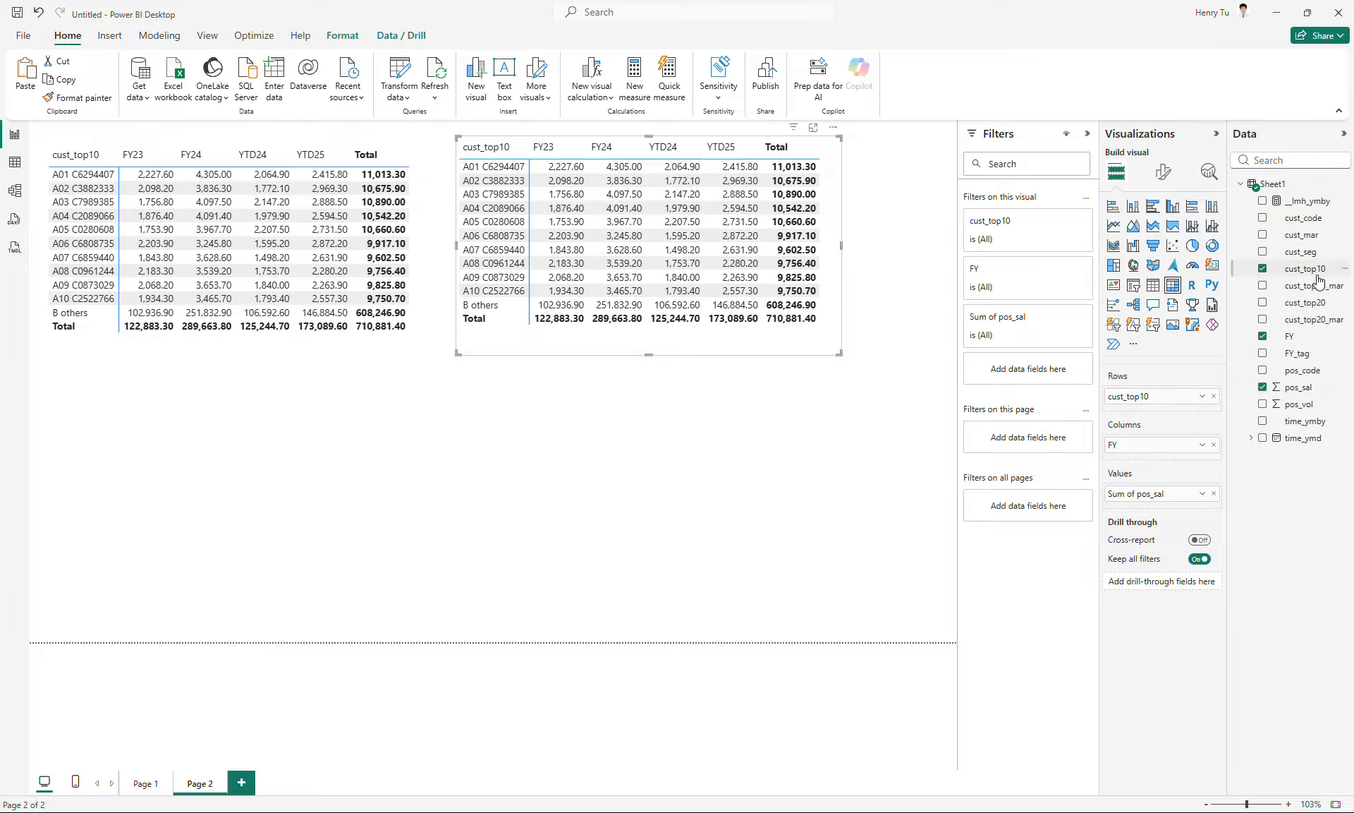
left_click_drag(1308, 285, 1205, 399)
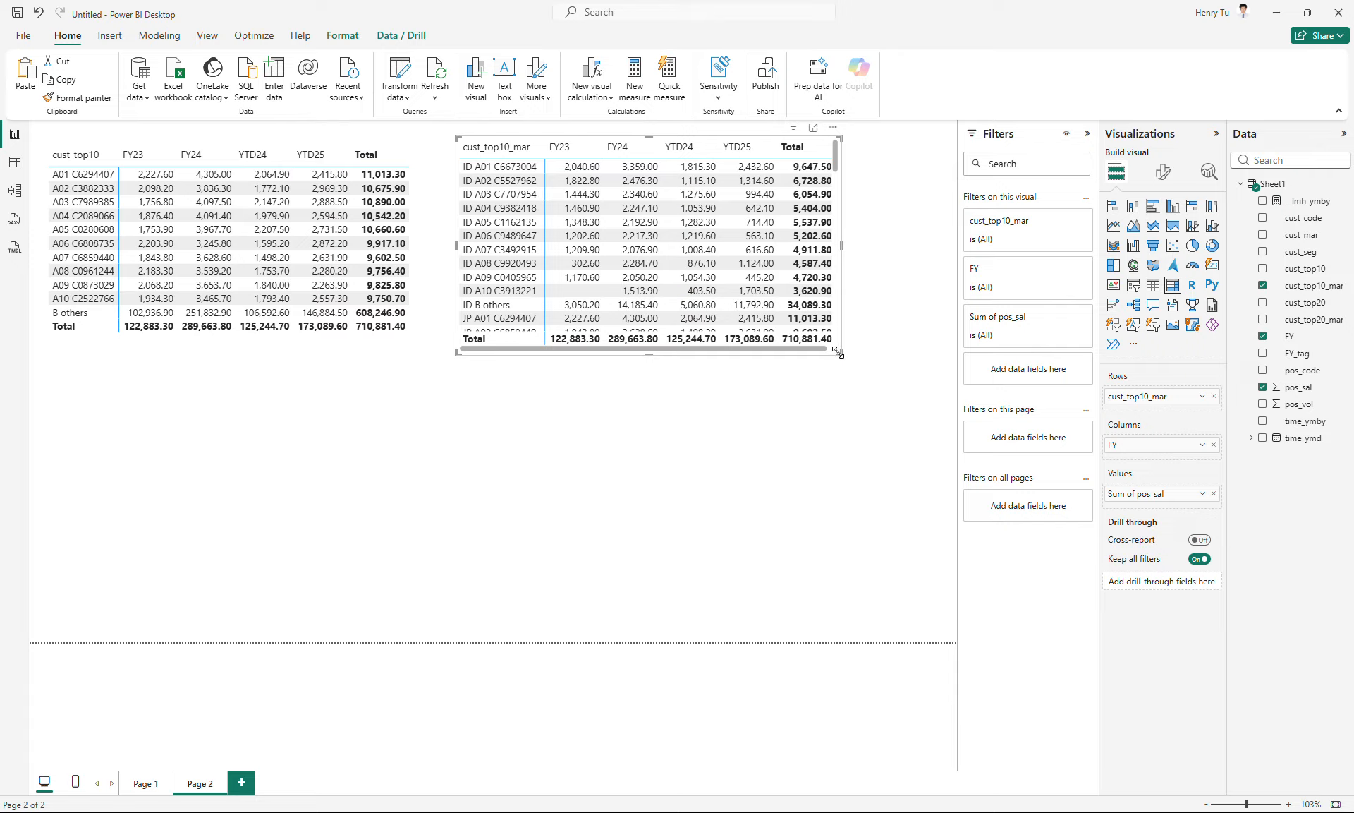
left_click_drag(839, 352, 888, 582)
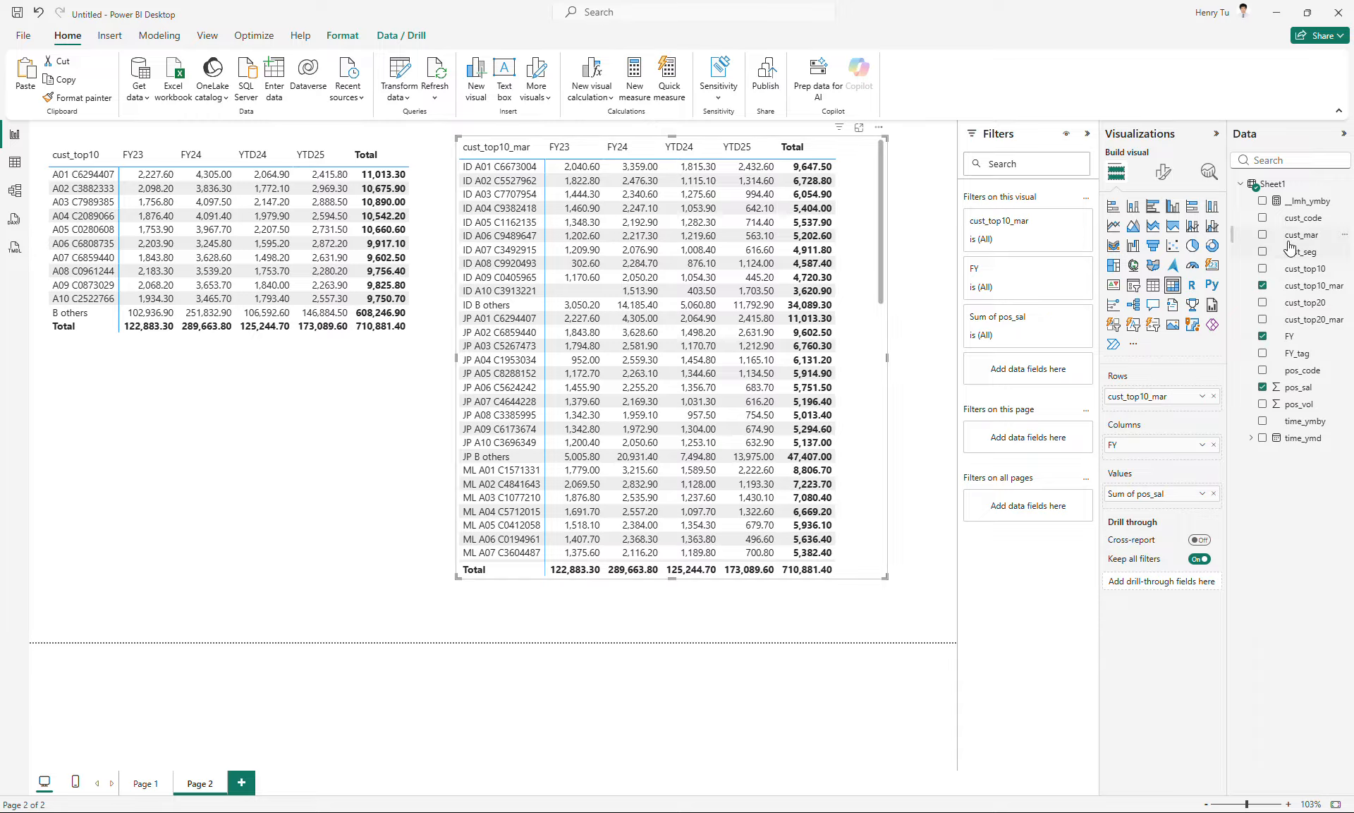
- Add cust_mar above cust_top10_mar in the second matrix's rows and expand every market to its customer level
left_click_drag(1298, 235, 1176, 397)
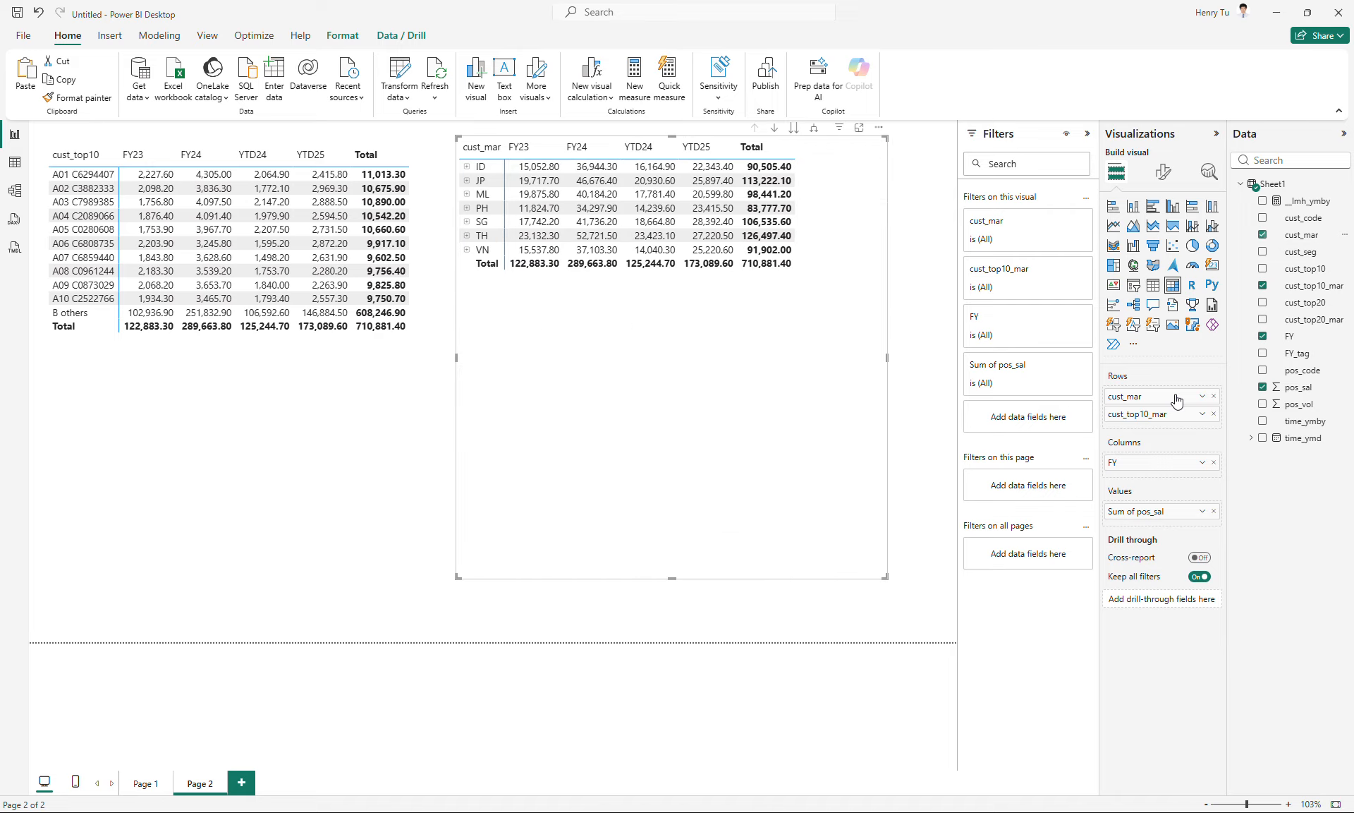
left_click(814, 131)
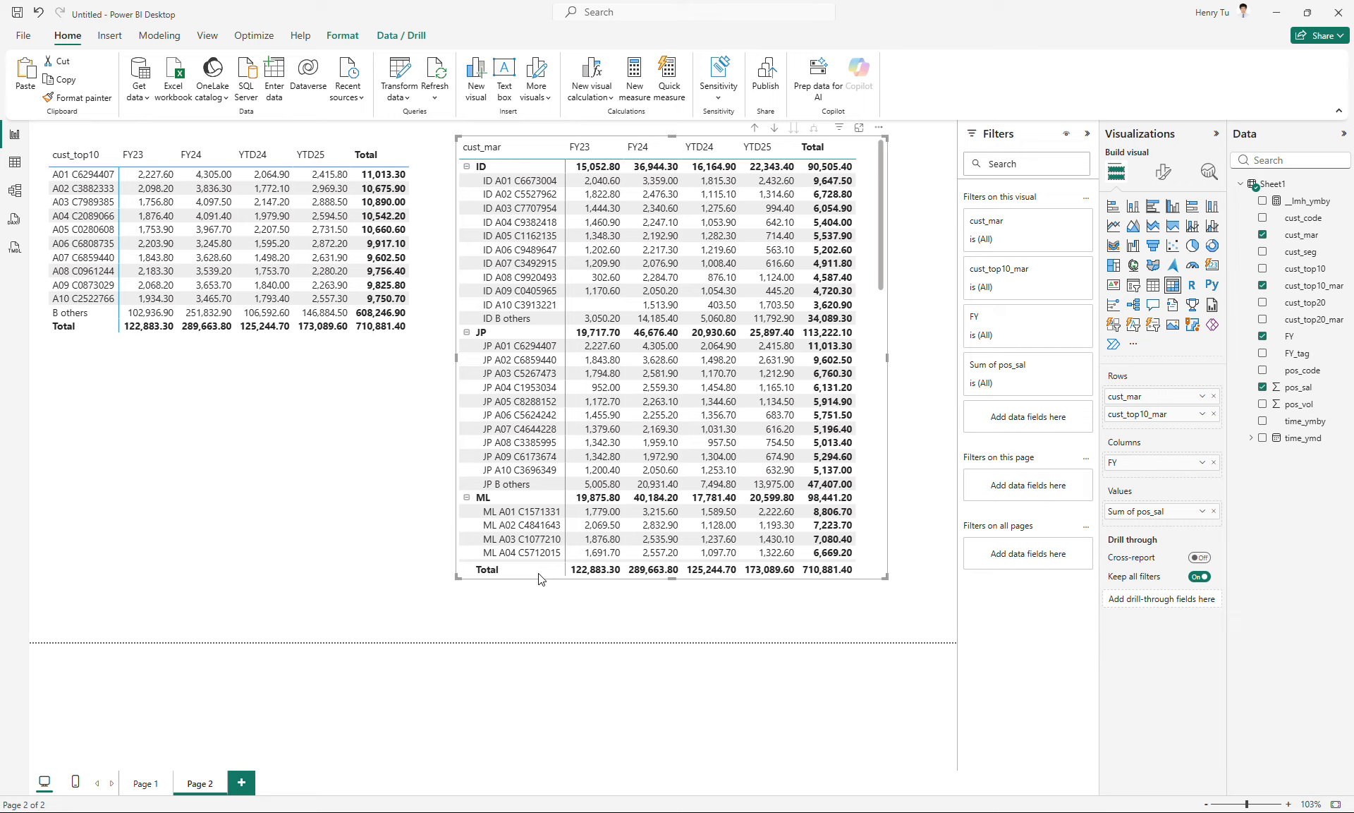
left_click_drag(878, 280, 892, 203)
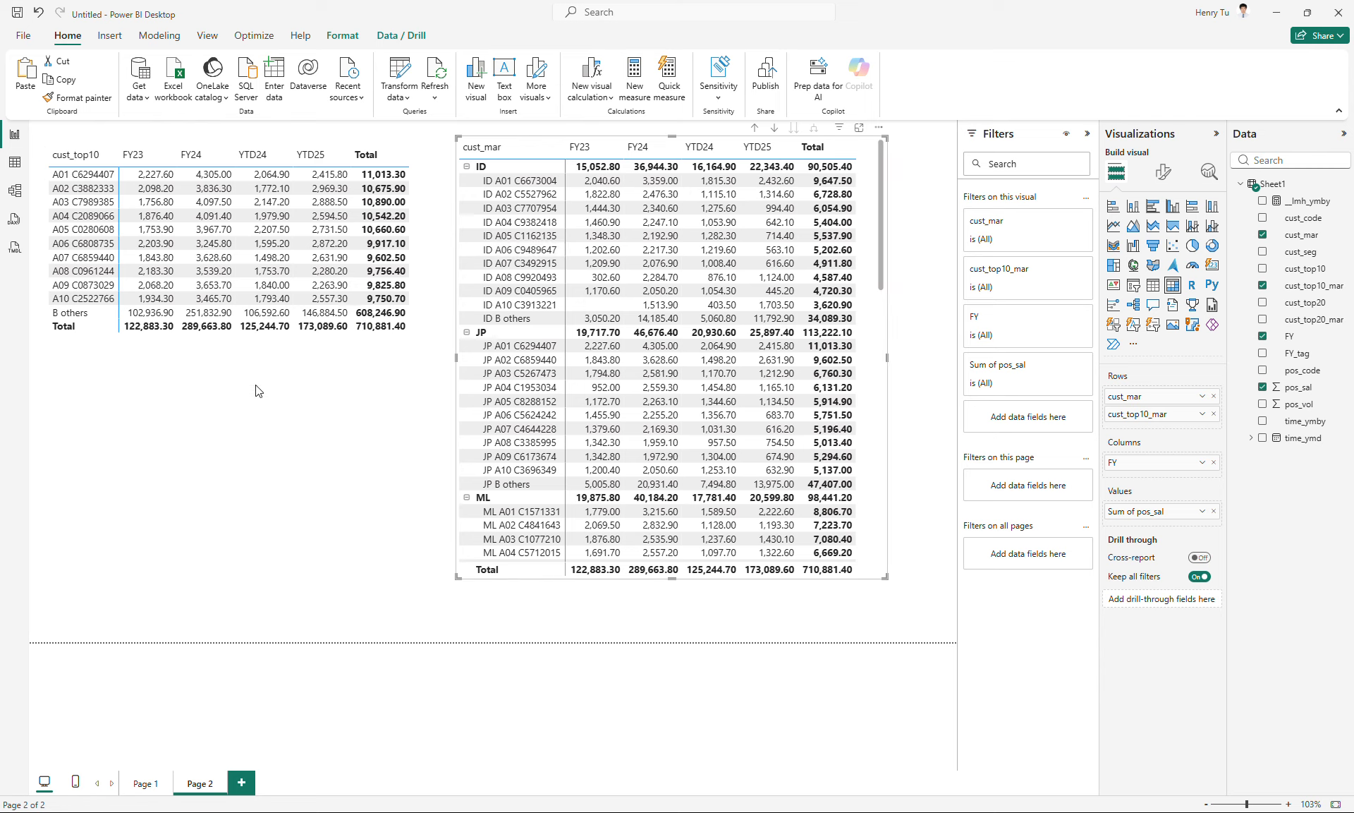
left_click(242, 432)
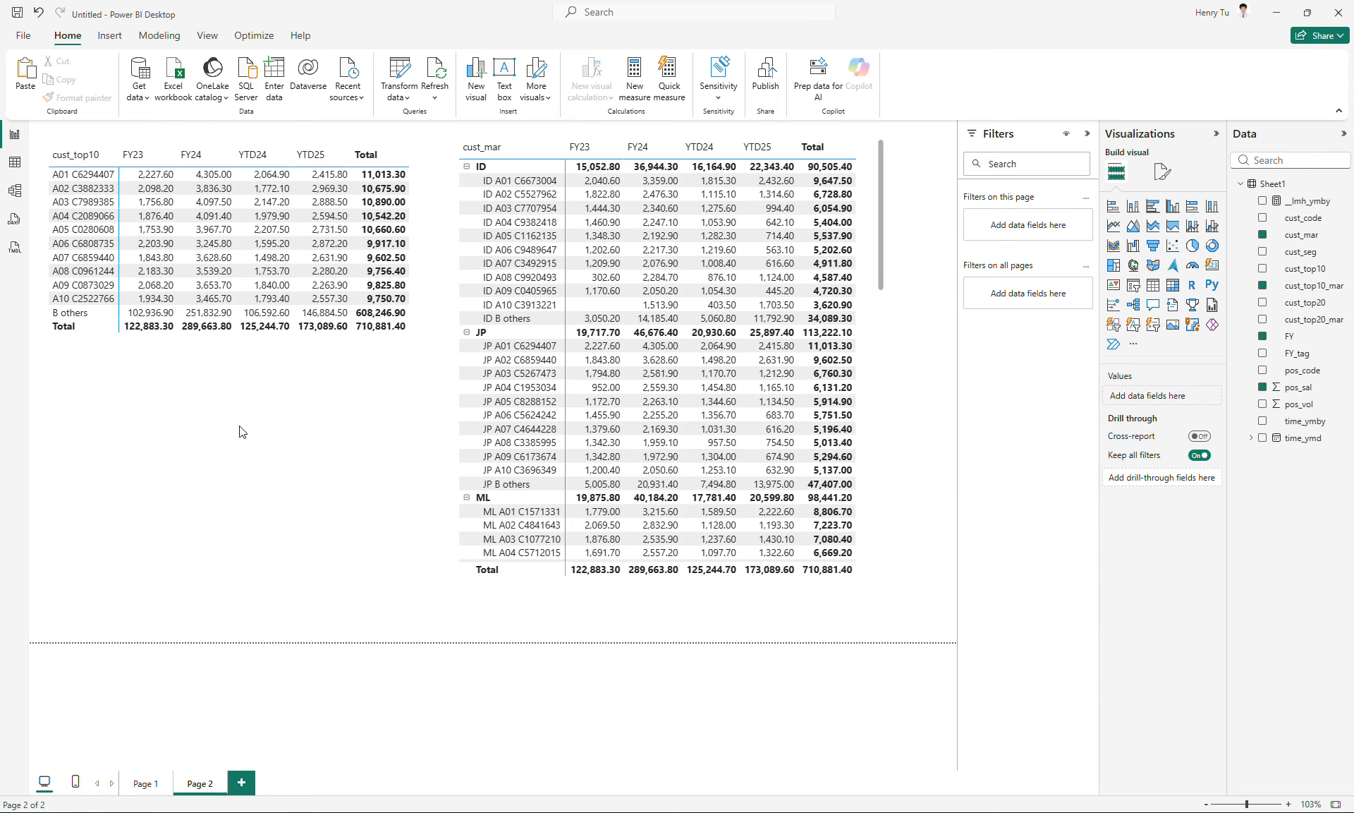
left_click(412, 342)
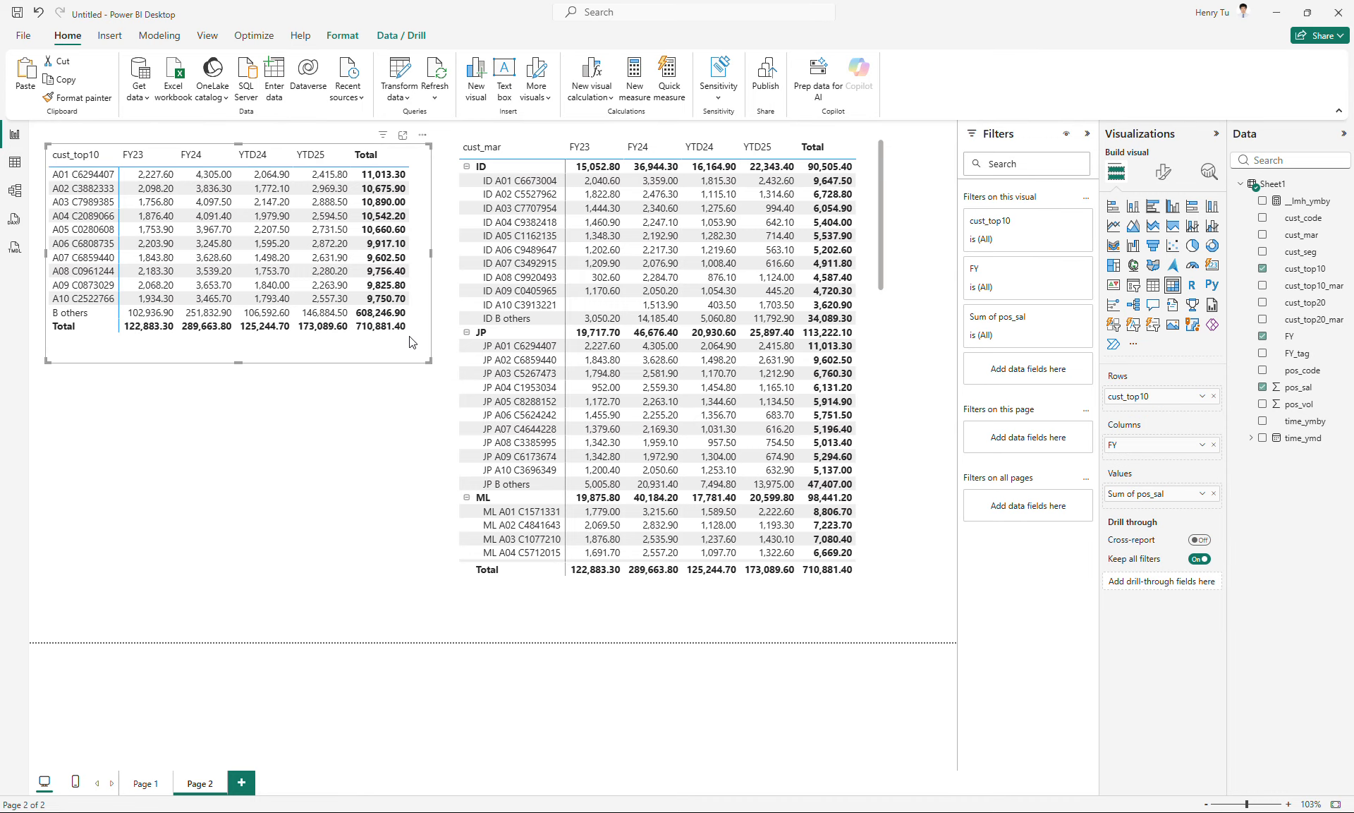
- Duplicate Page 1's cust_seg matrix below it and convert the copy to a stacked column chart with FY on the X-axis and cust_seg as legend
left_click(146, 783)
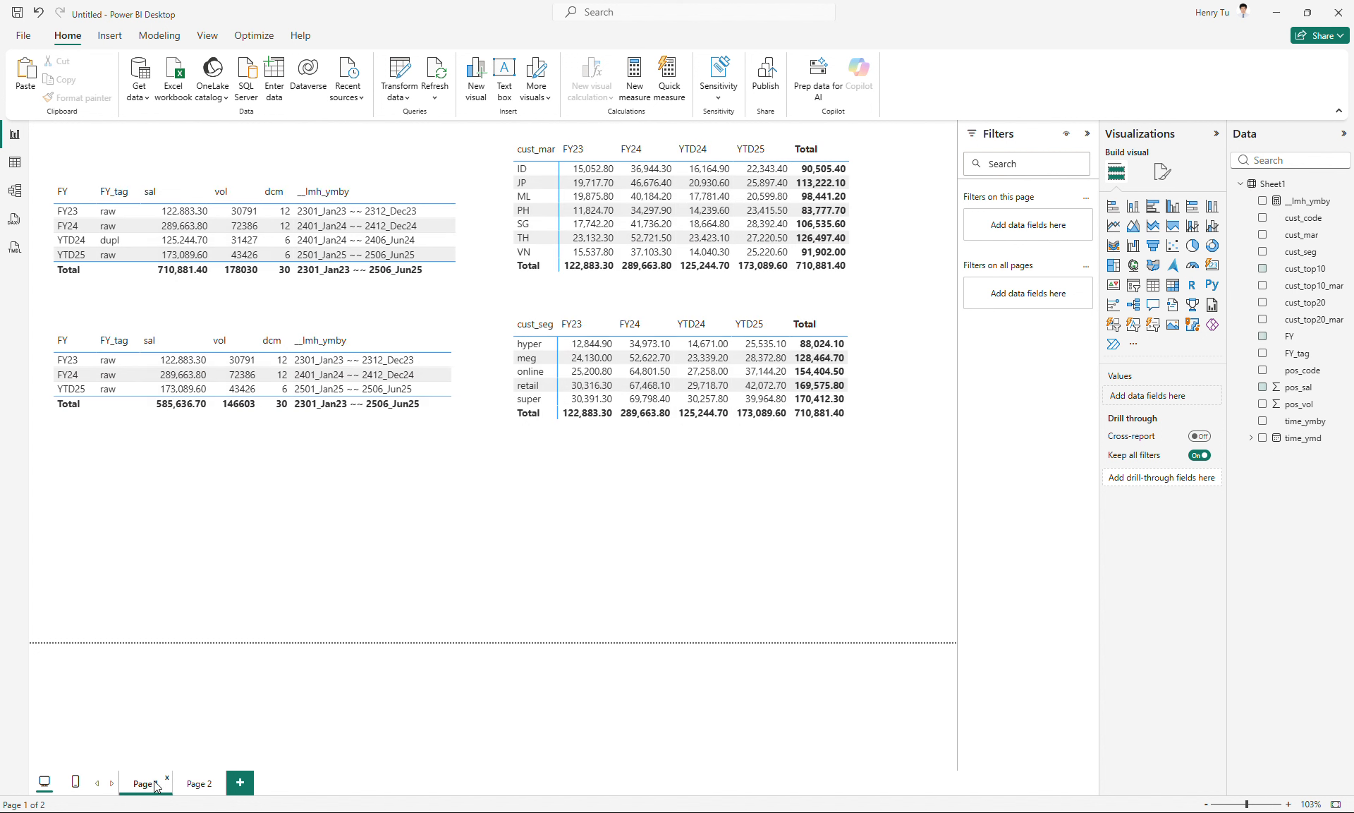
left_click(649, 445)
key("ctrl+c")
key("ctrl+v")
left_click_drag(649, 445, 527, 604)
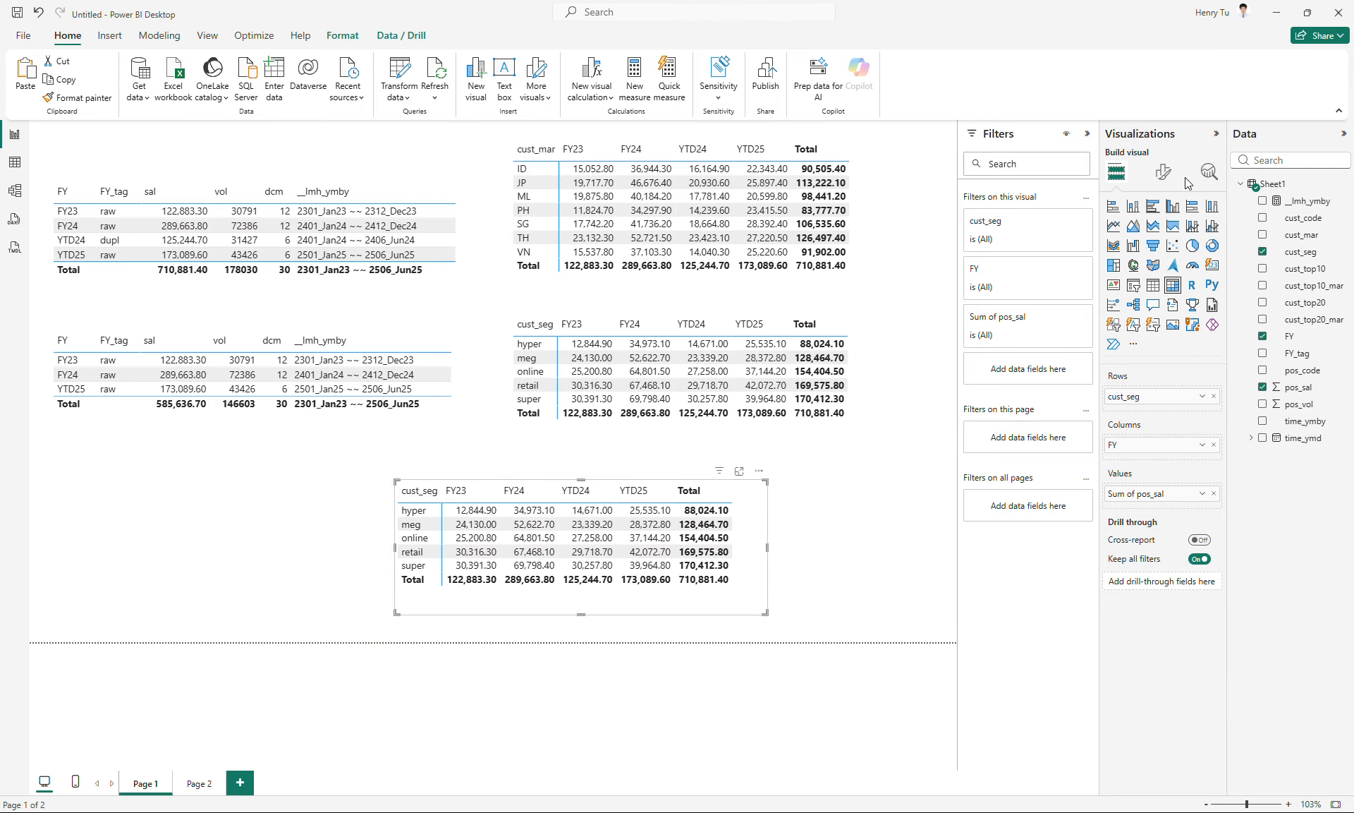
left_click(1133, 206)
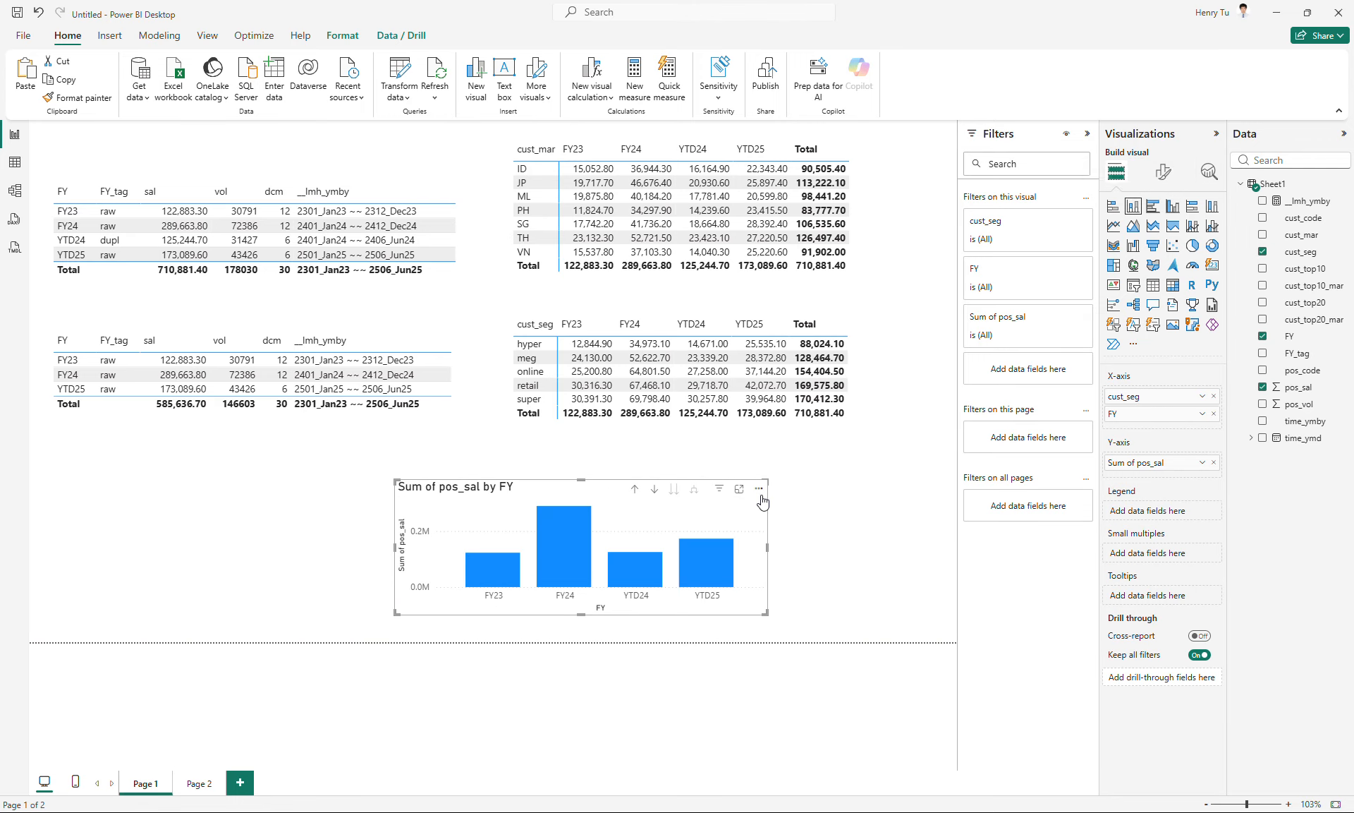
left_click_drag(1132, 394, 1154, 510)
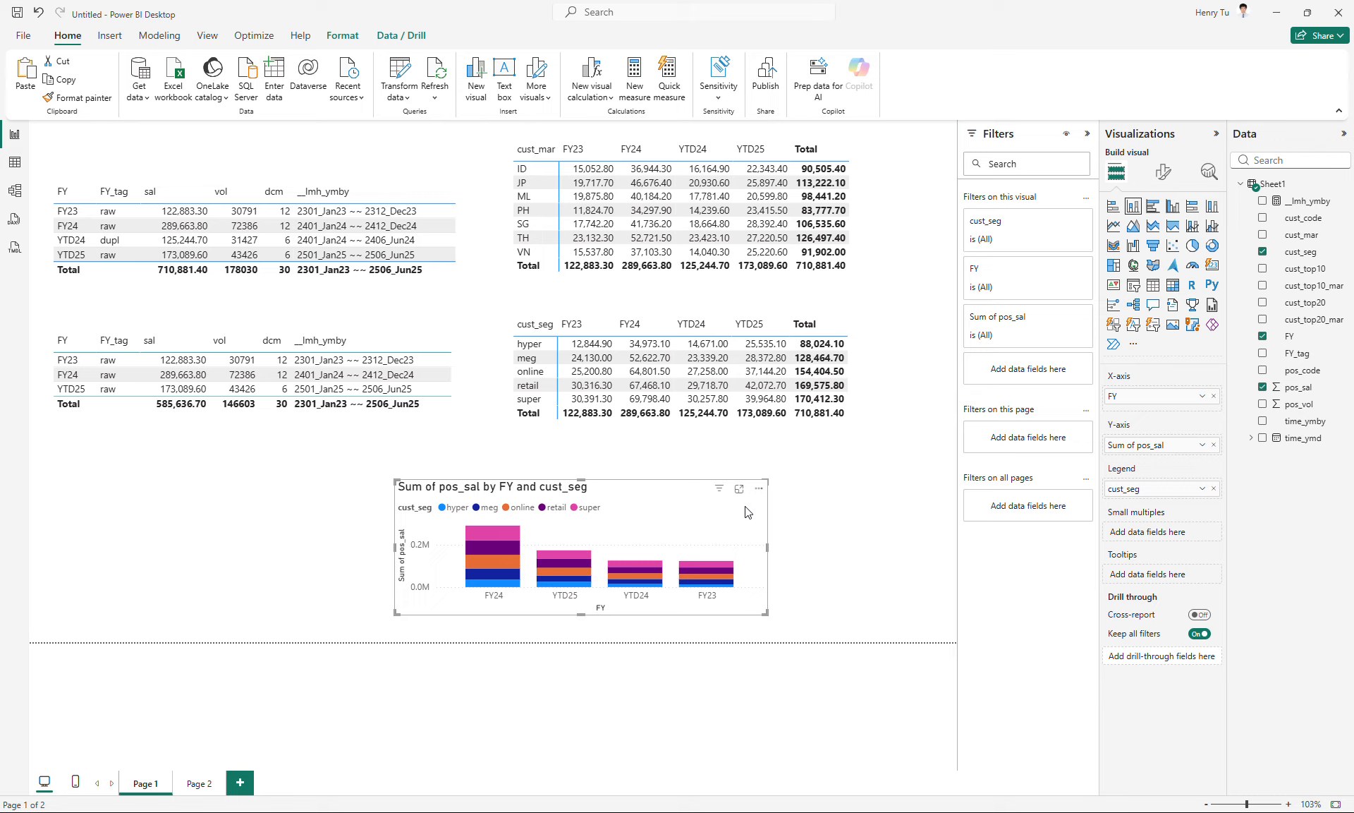
- Sort the stacked column chart by FY in ascending order and enlarge it below the tables on the page's left half
left_click(759, 489)
mouse_move(839, 574)
left_click(929, 575)
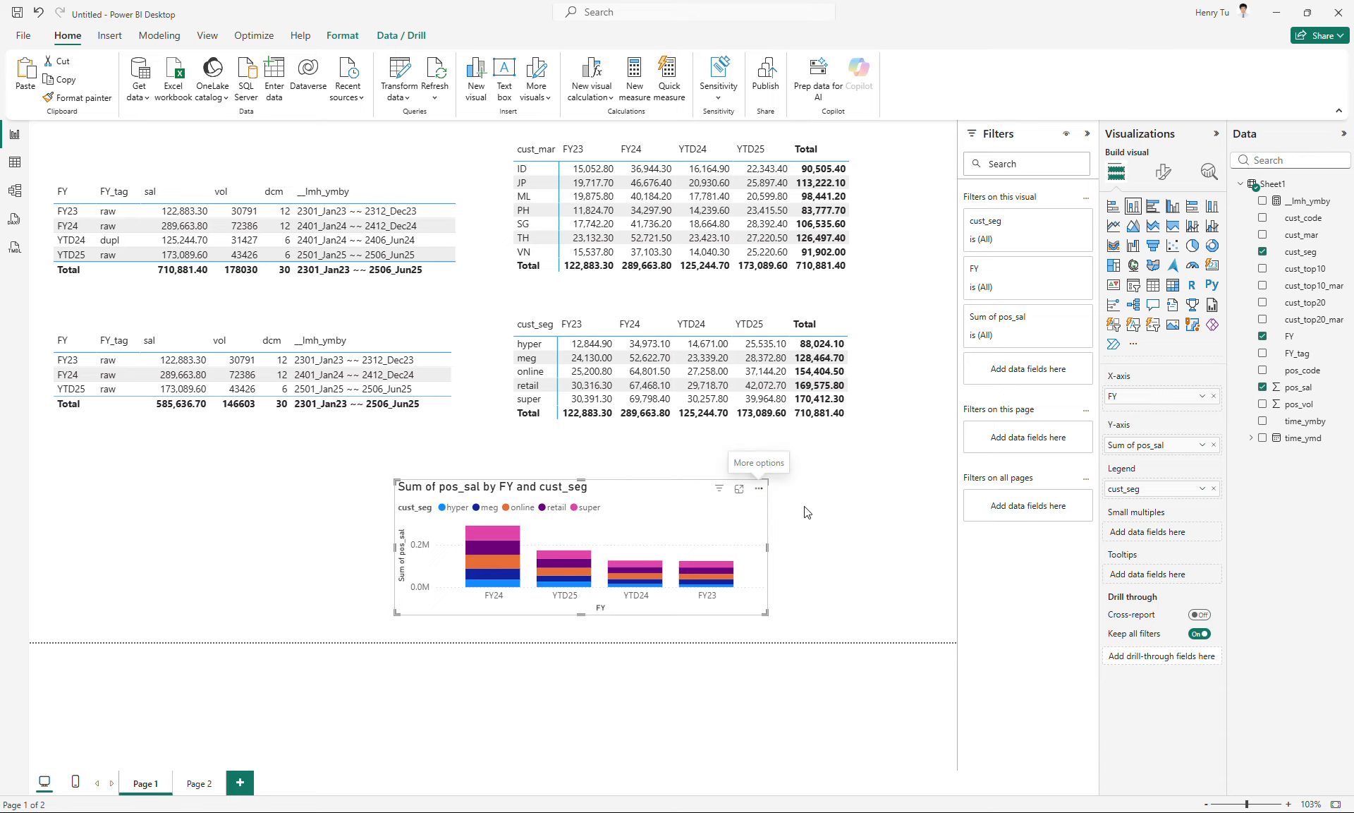
left_click(759, 492)
mouse_move(843, 573)
left_click(949, 625)
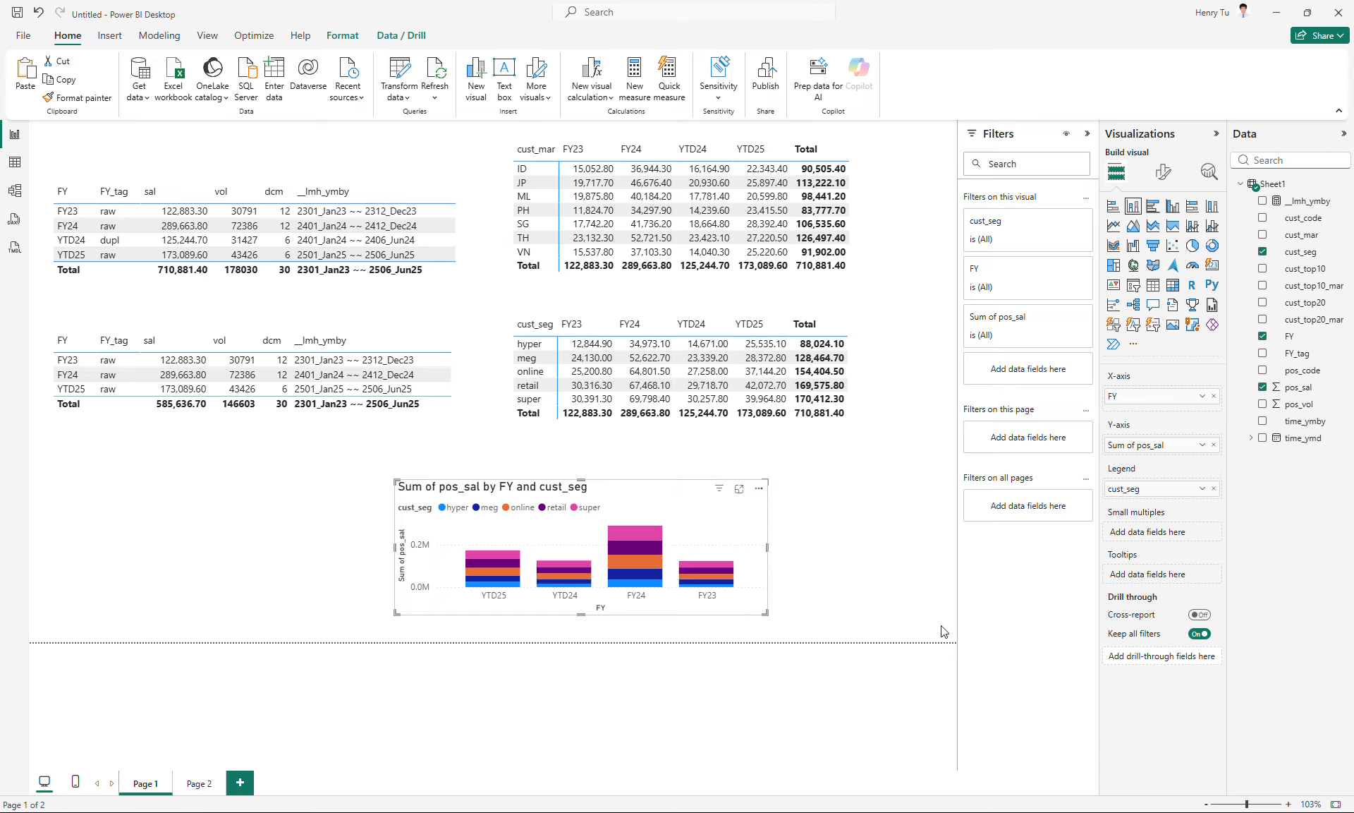
left_click_drag(608, 511, 453, 490)
left_click_drag(611, 592, 560, 618)
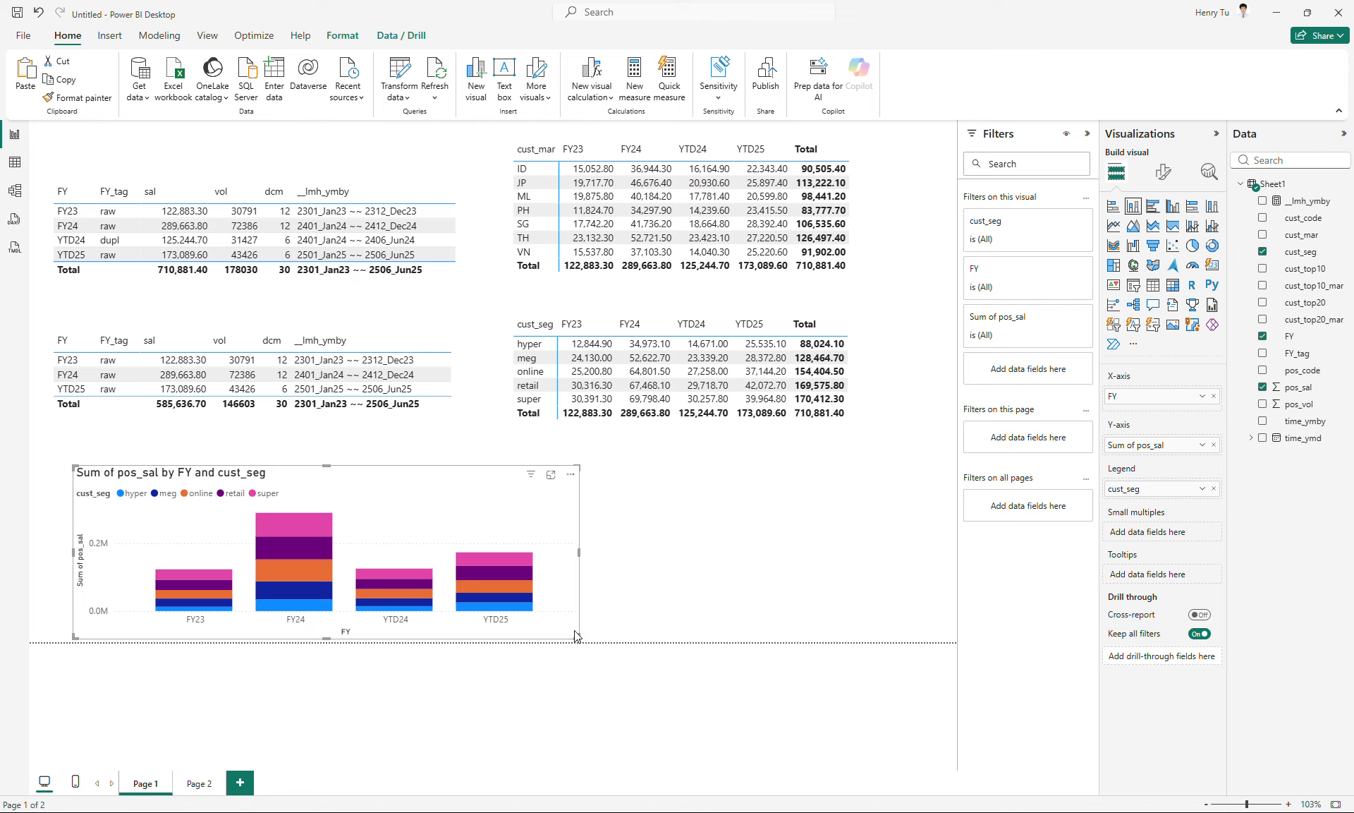
- Narrow the stacked column chart, duplicate it to its right and convert the copy to a 100% stacked column chart
left_click_drag(576, 636, 882, 618)
key("ctrl+c")
key("ctrl+v")
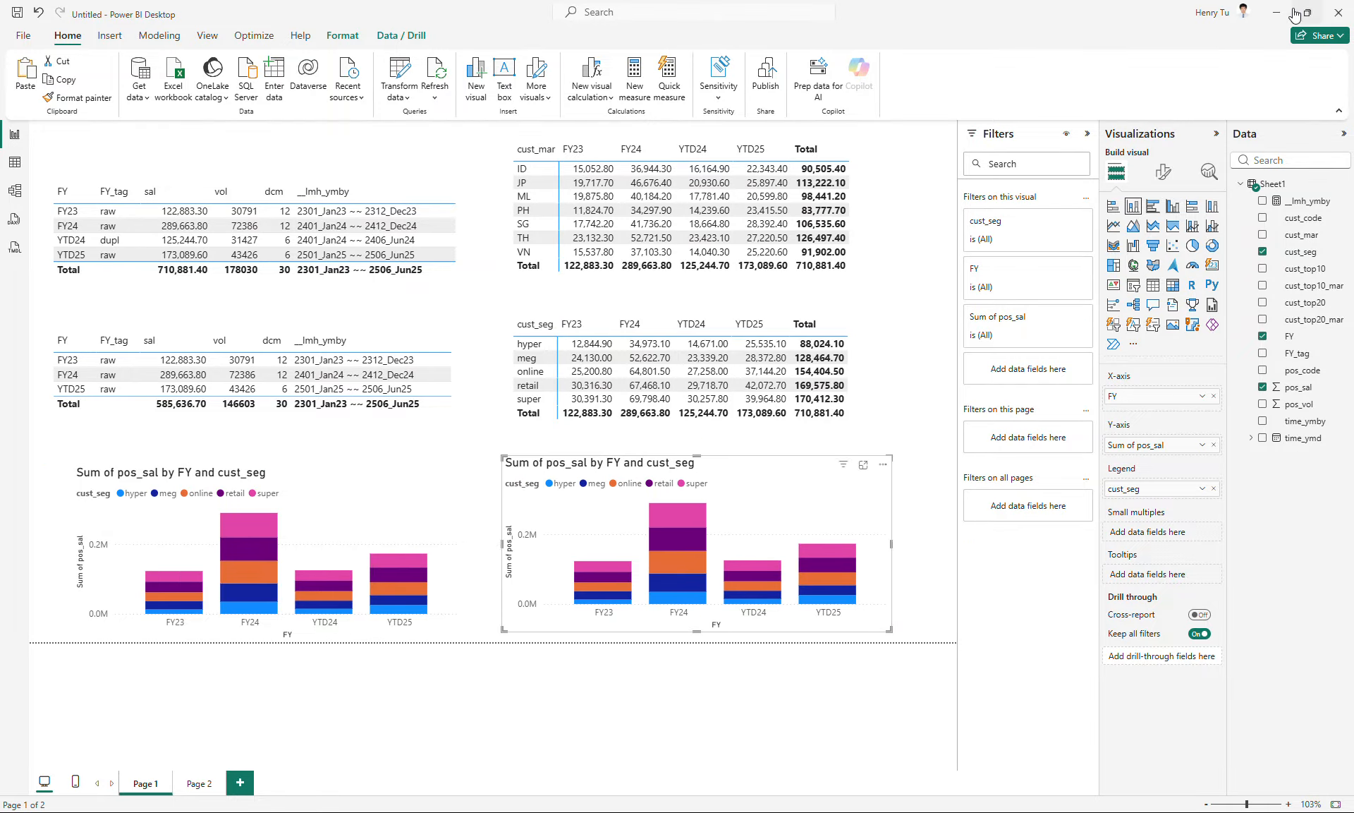
left_click(1212, 207)
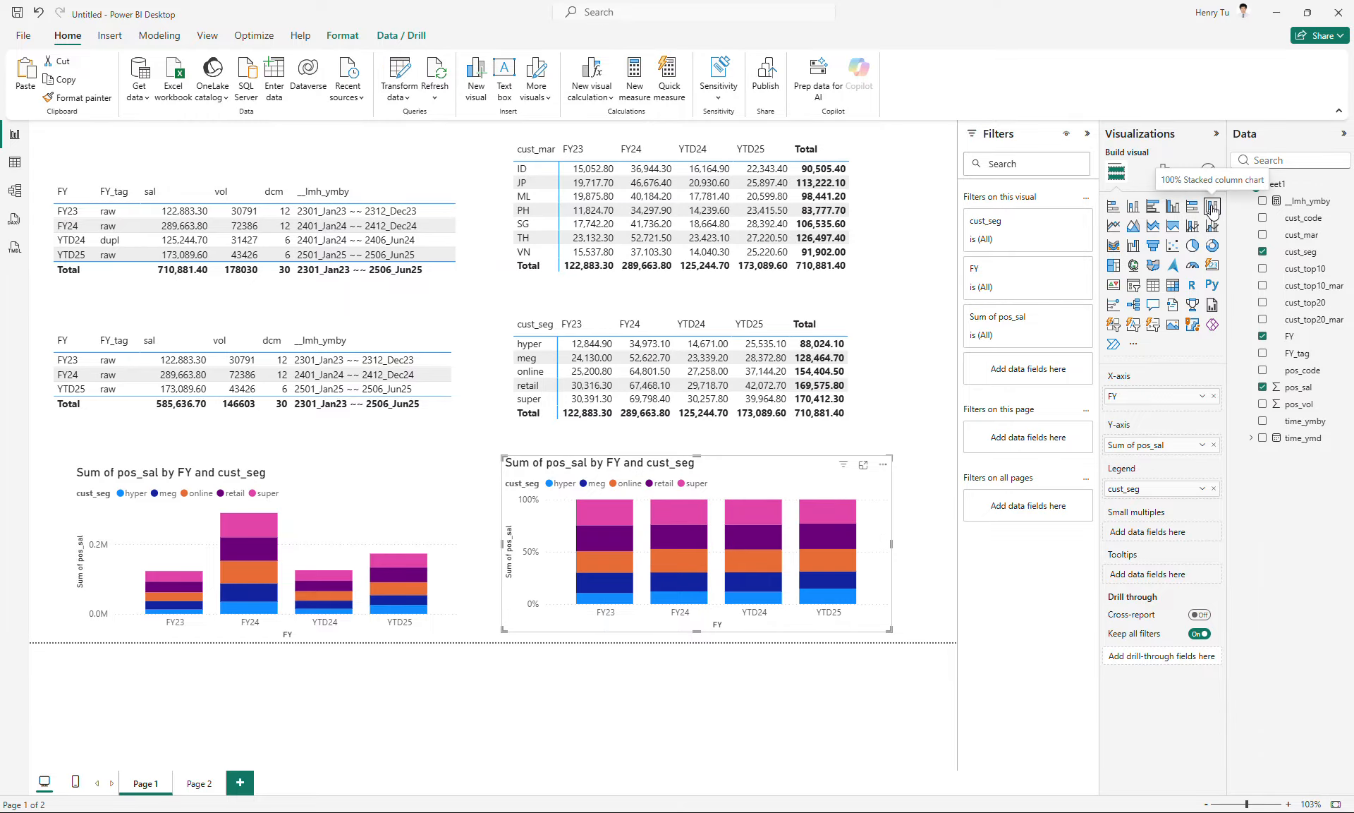
left_click(930, 501)
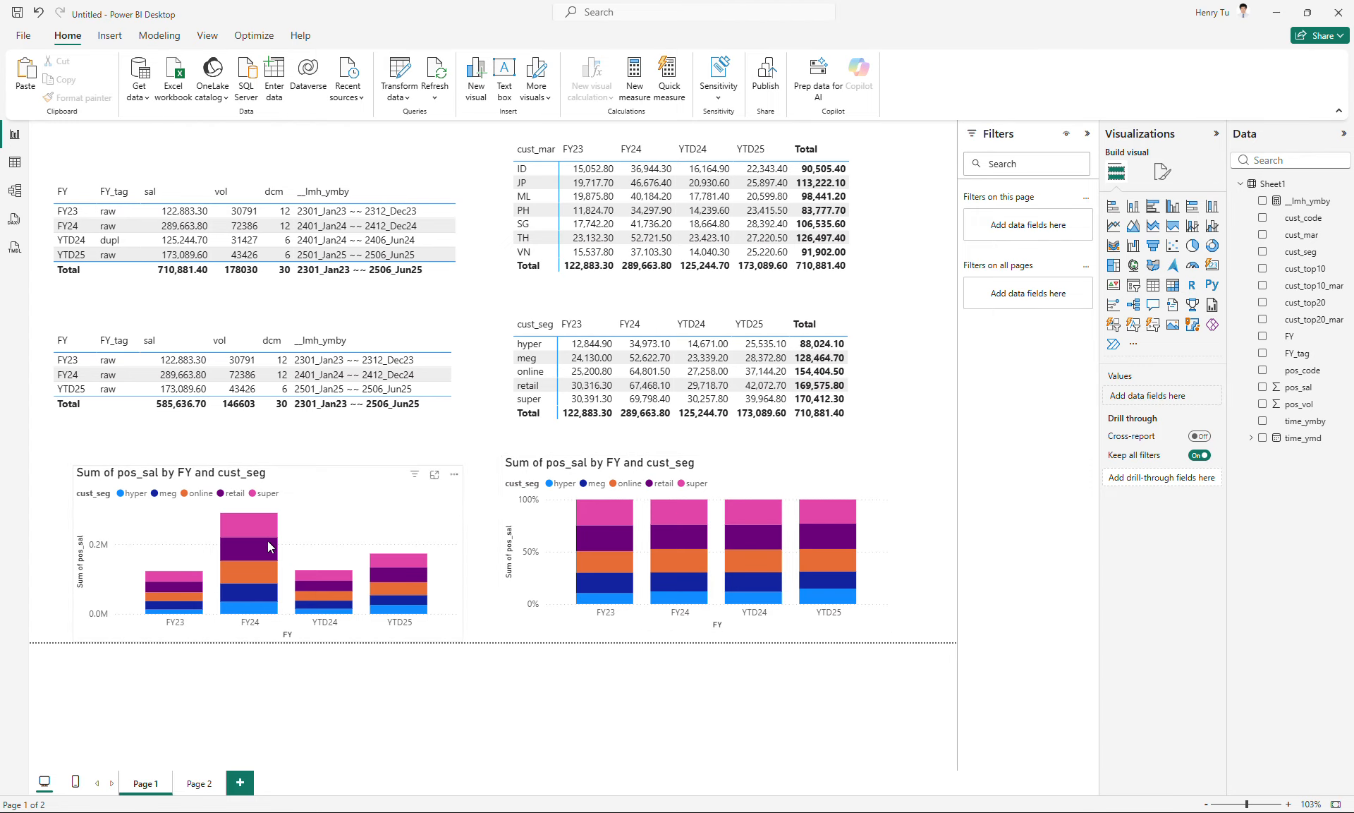
mouse_move(230, 524)
mouse_move(683, 550)
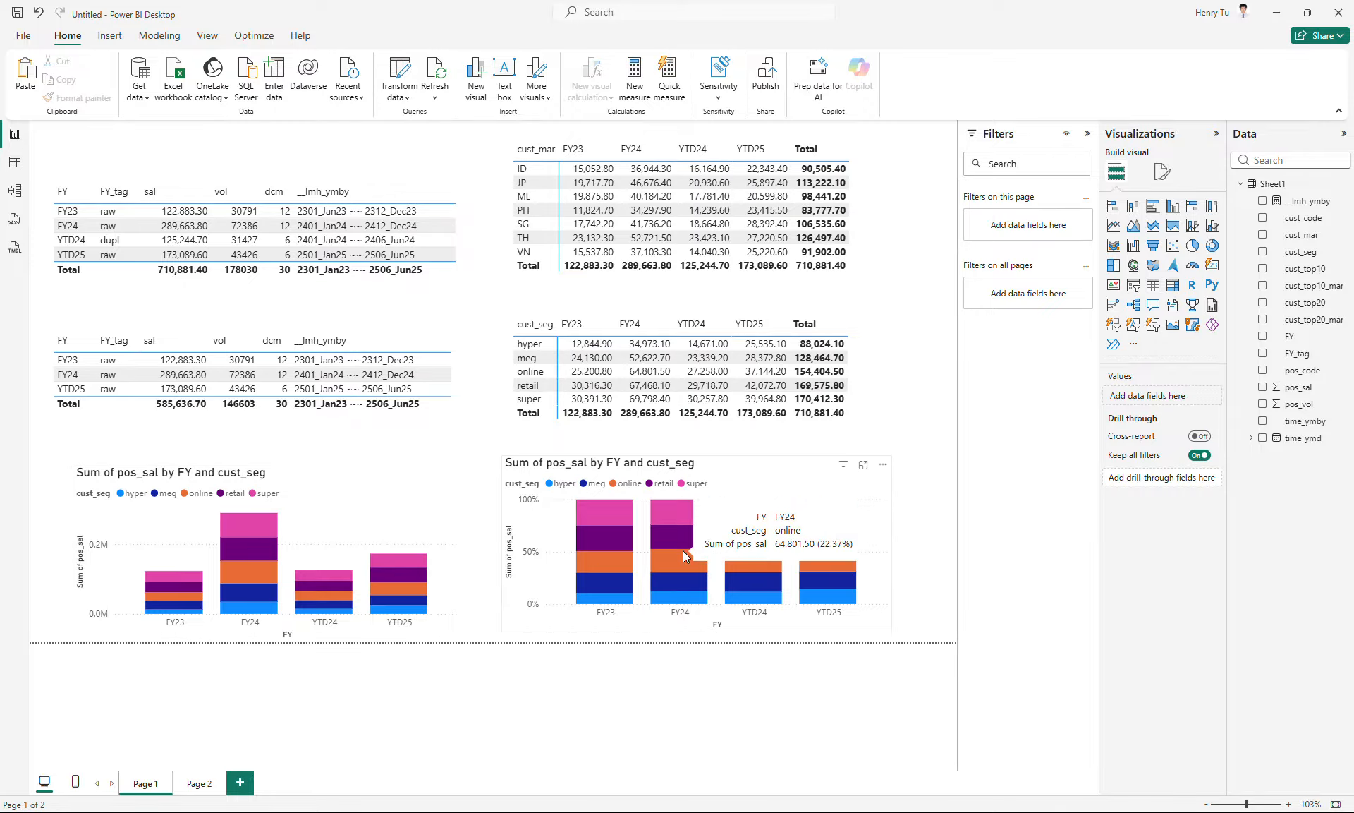
left_click(881, 577)
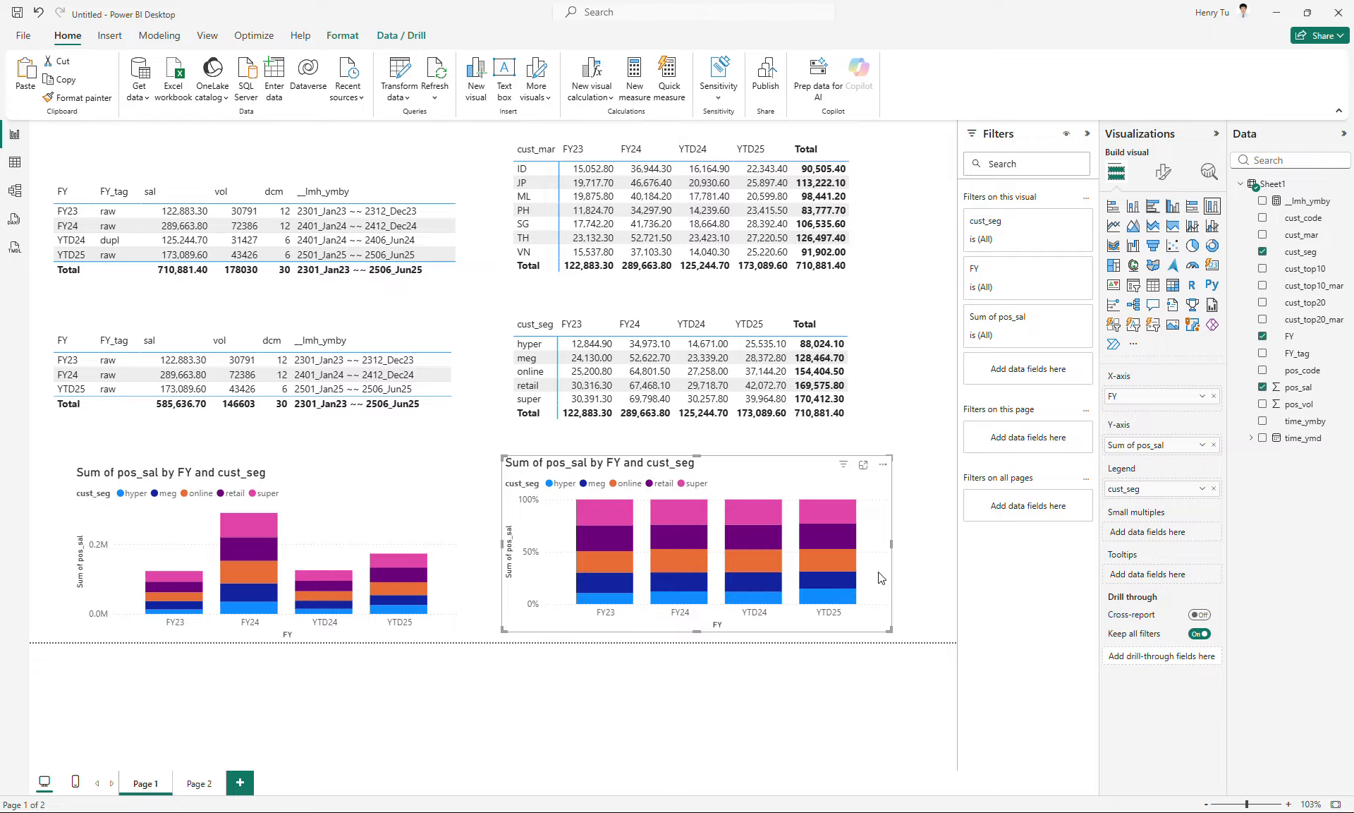